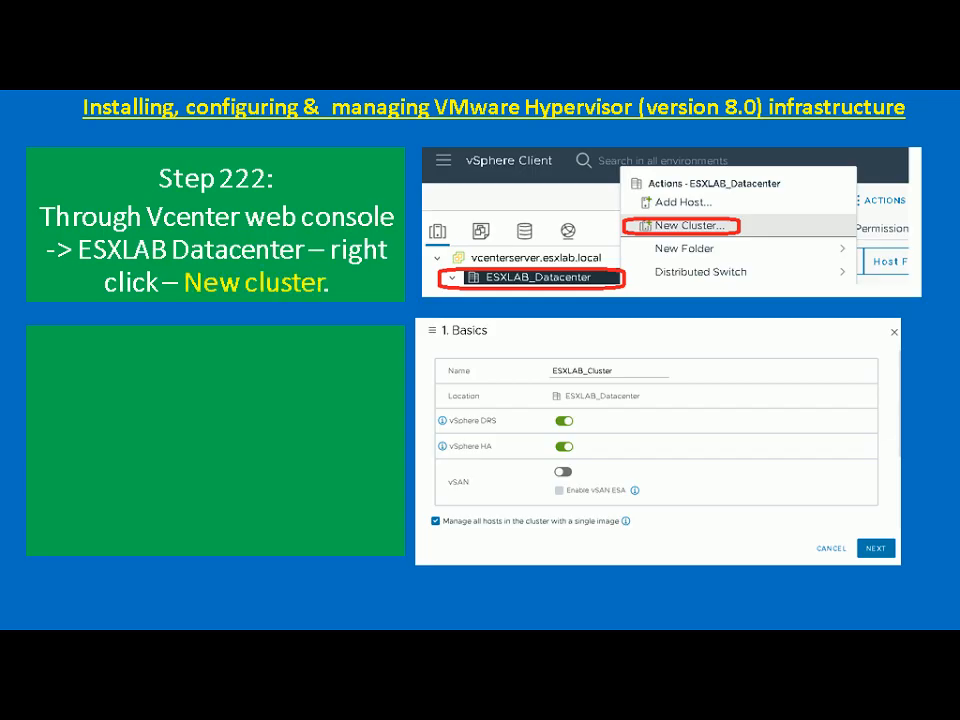
Leave the Step 222 slide (ESXLAB Datacenter → right-click → New cluster) and switch windows
key("alt+Tab")
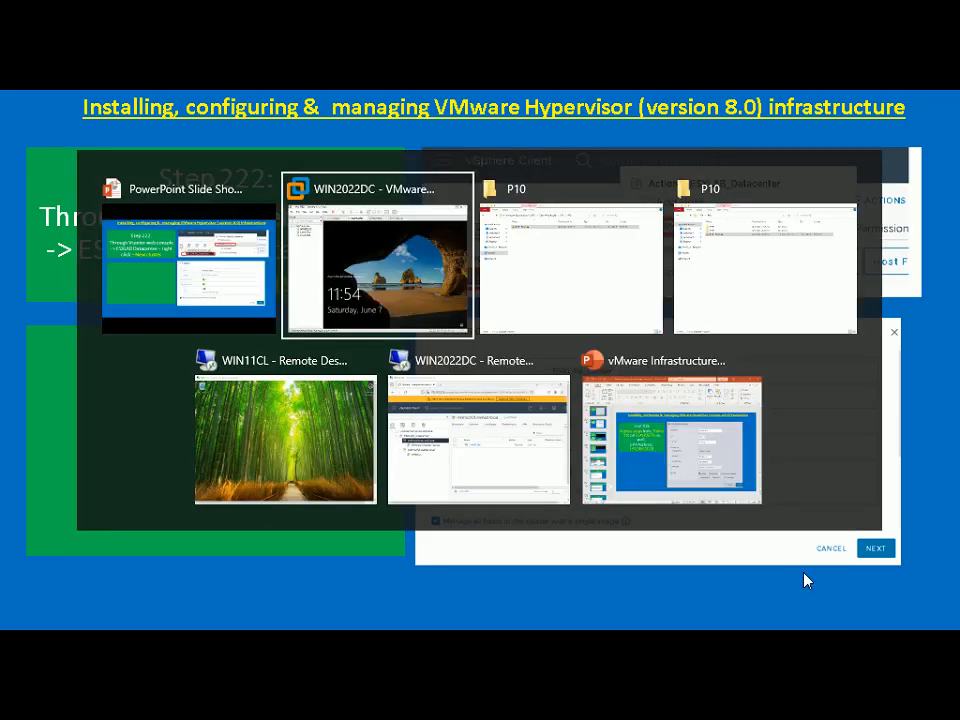
Bring the WIN2022DC remote desktop up full screen and collapse the esxhost01 and esxhost02 nodes
key("alt+Tab")
key("alt+Tab")
key("alt+Tab")
key("alt+Tab")
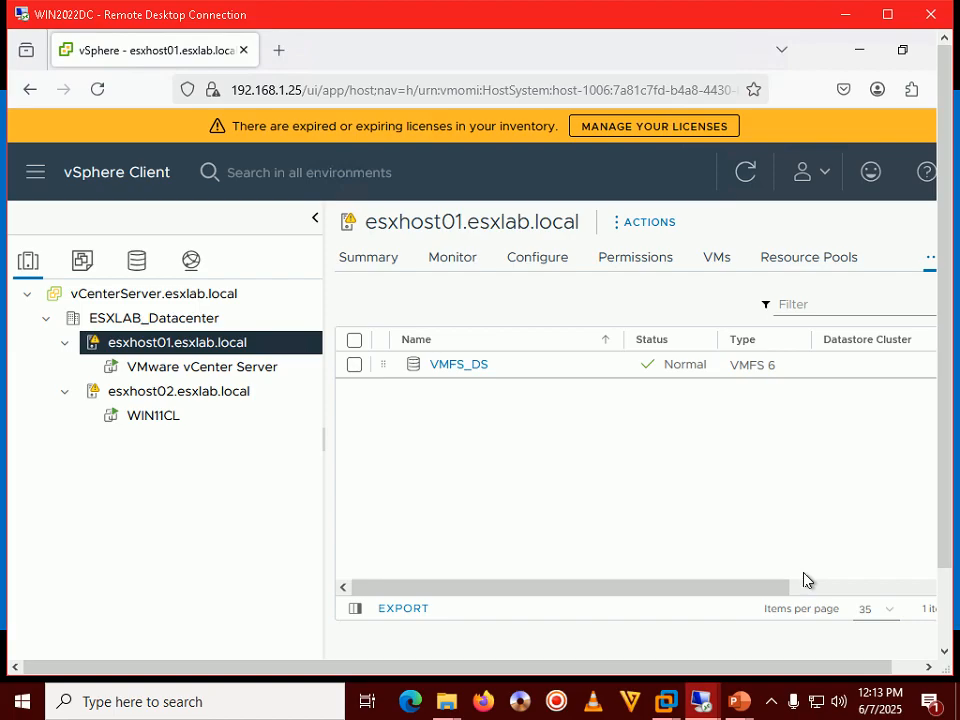
double_click(737, 20)
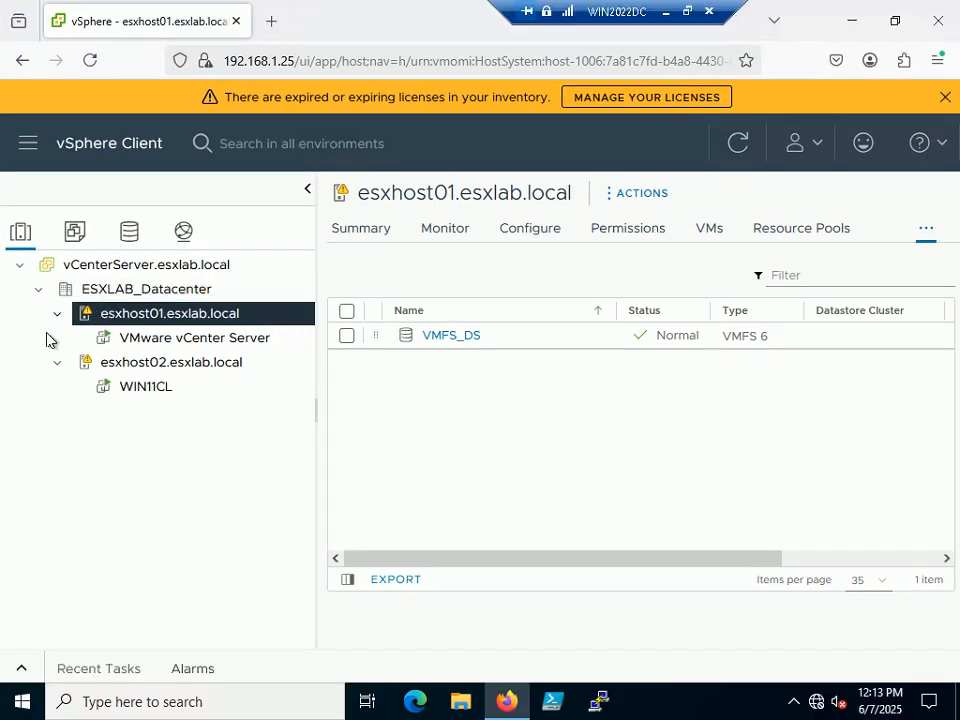
left_click(54, 318)
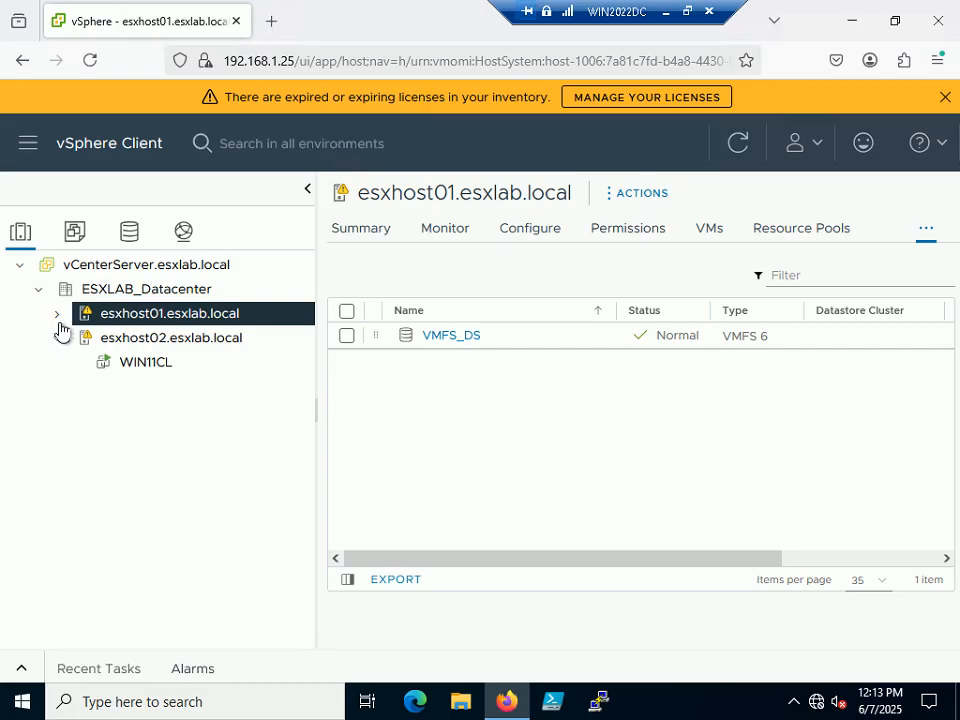
left_click(55, 339)
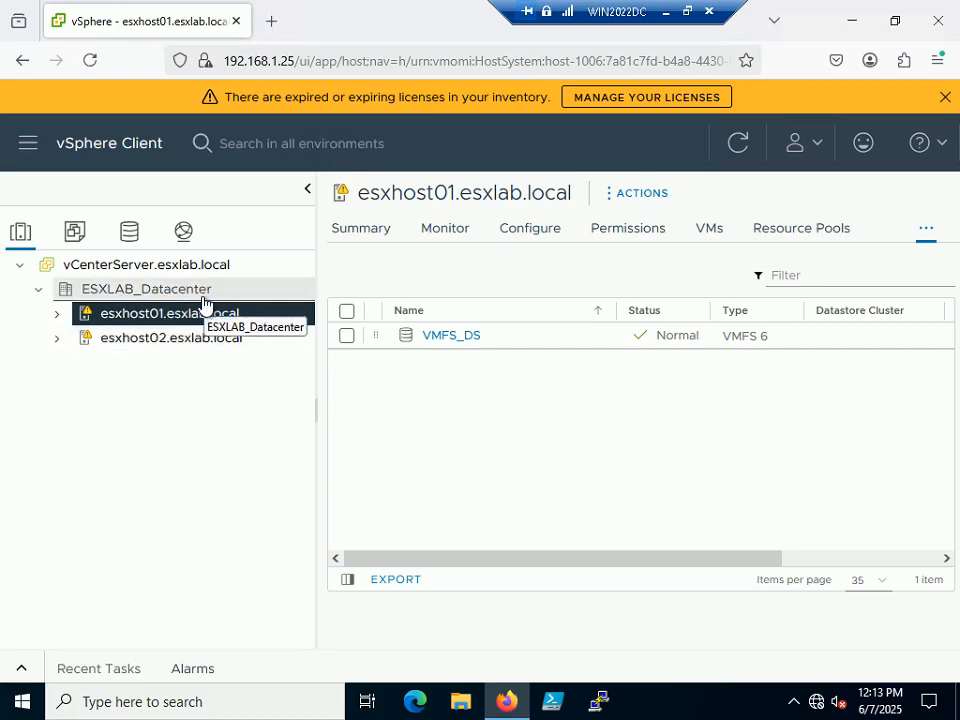
Start a New Cluster from the ESXLAB_Datacenter context menu
left_click(134, 293)
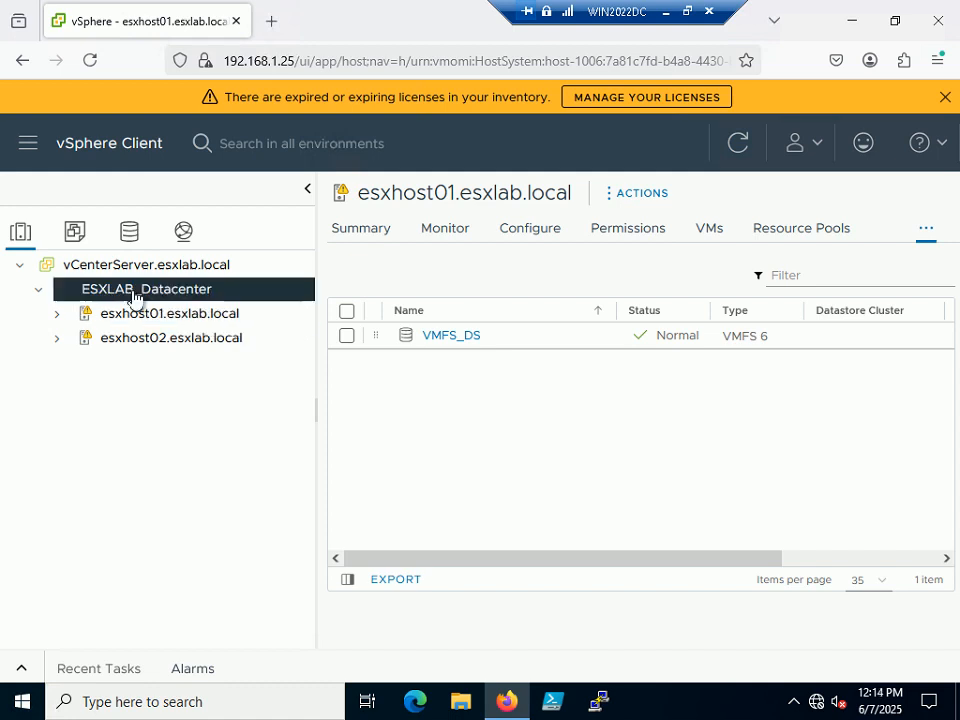
right_click(134, 297)
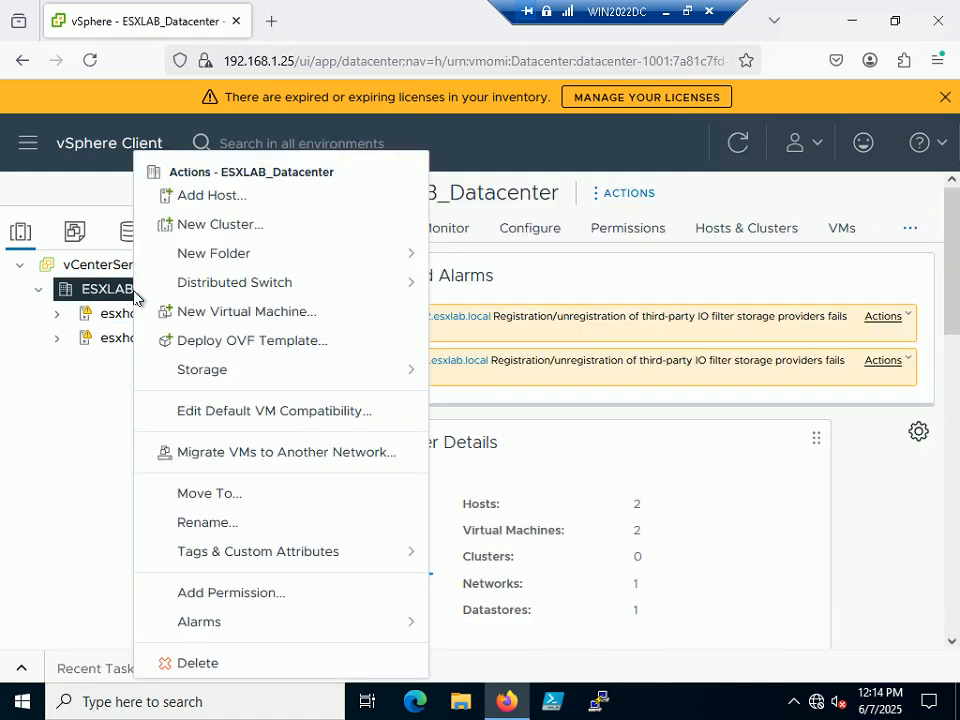
left_click(245, 226)
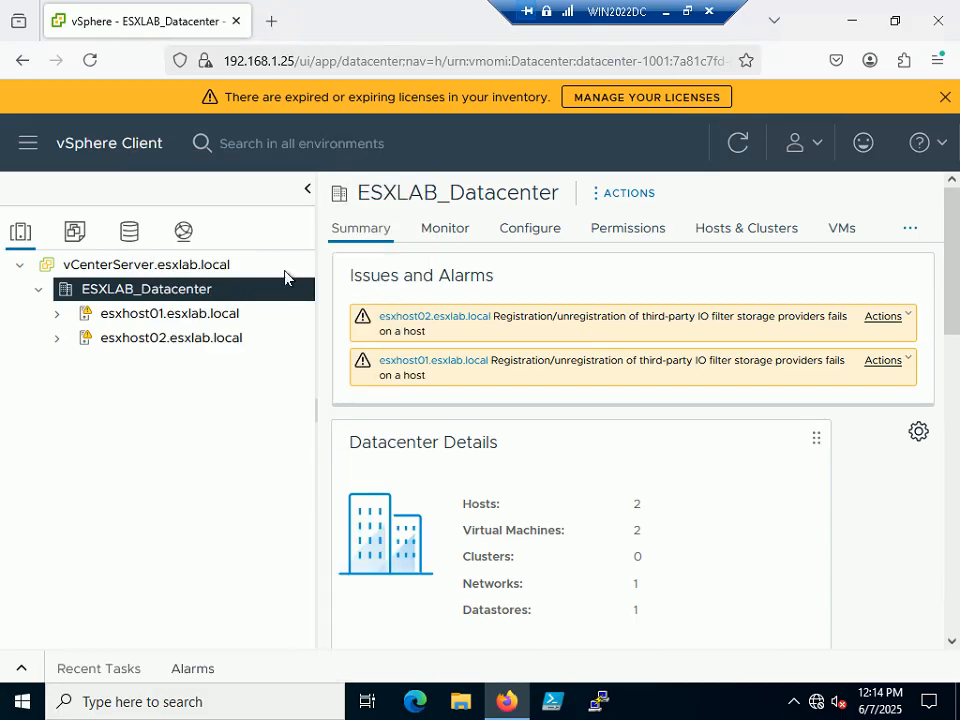
Window the remote desktop, check the slide show, and select the default 'New Cluster' name
left_click(686, 12)
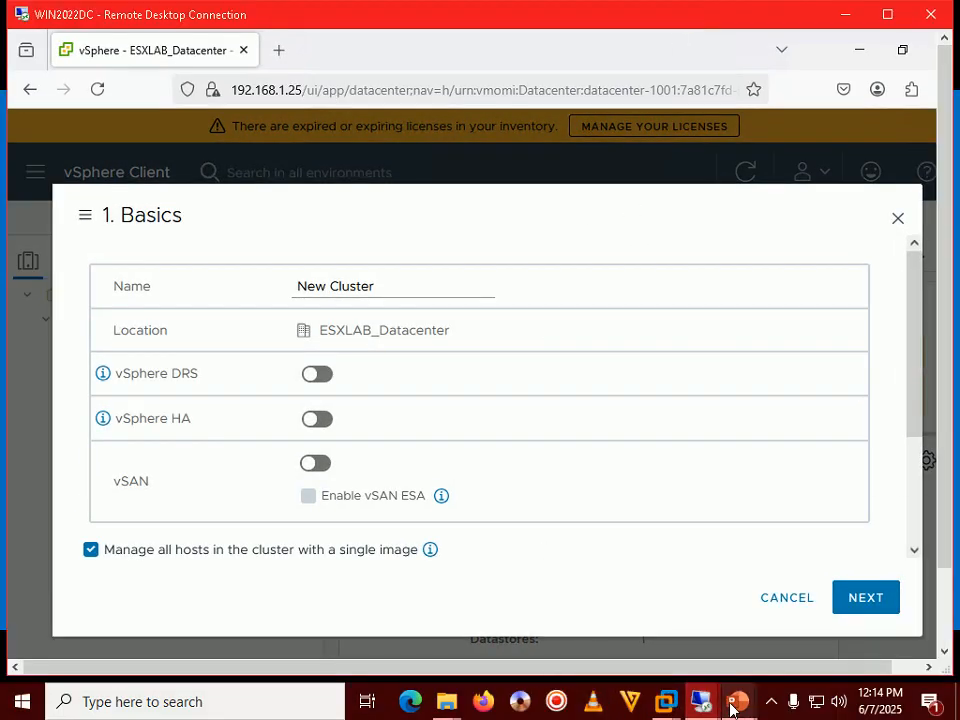
mouse_move(738, 701)
left_click(792, 652)
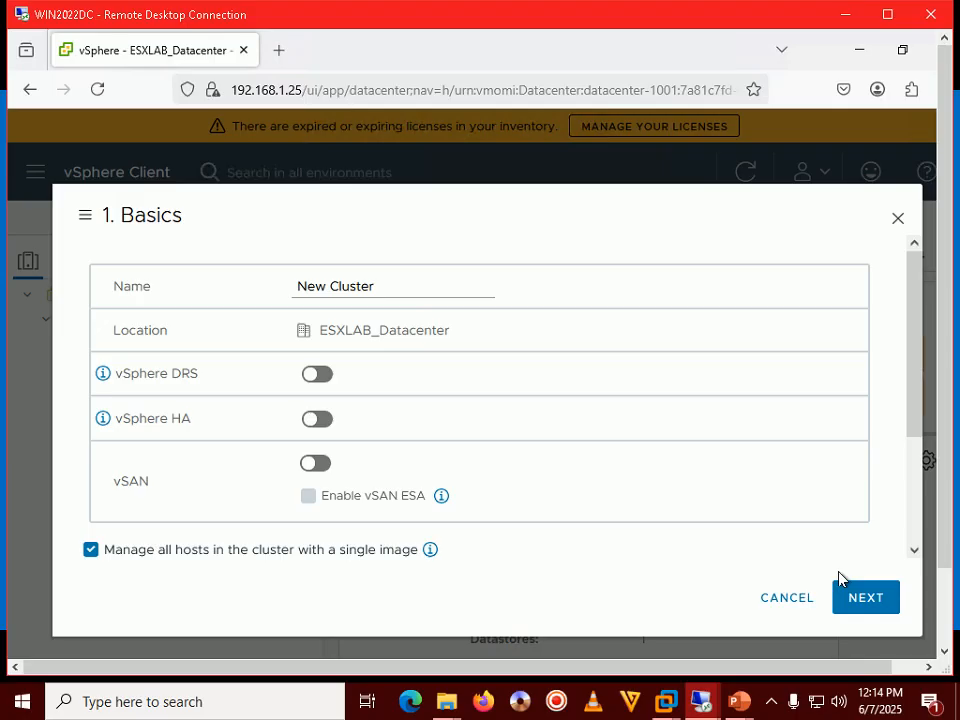
left_click_drag(376, 287, 296, 287)
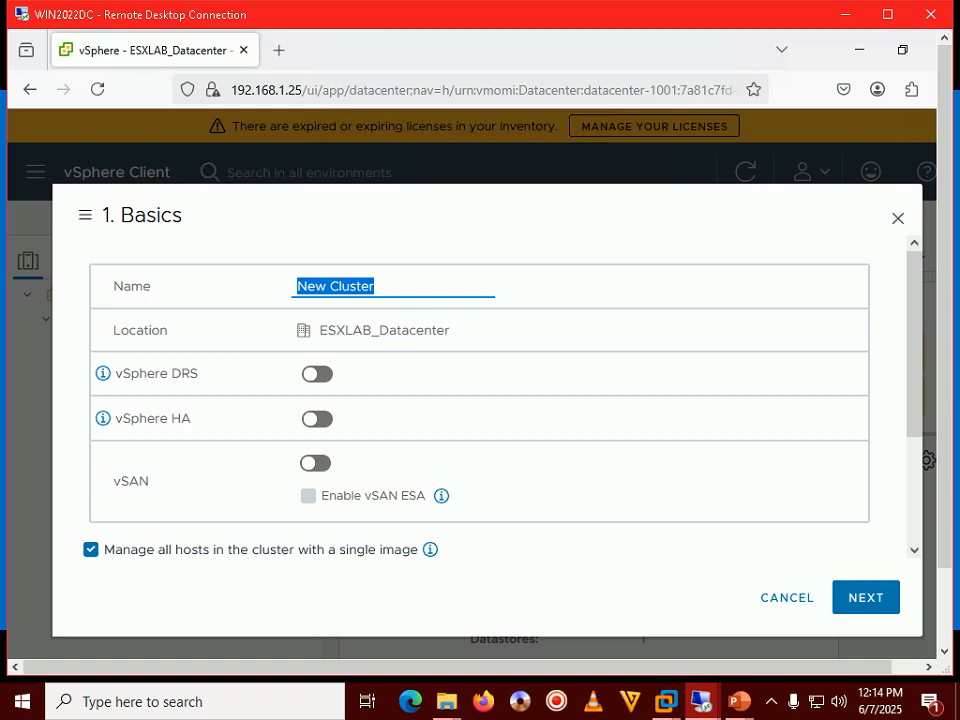
Name the new cluster ESXHOSTs_Cluster, correcting a typo
type("ESXHOSTSs")
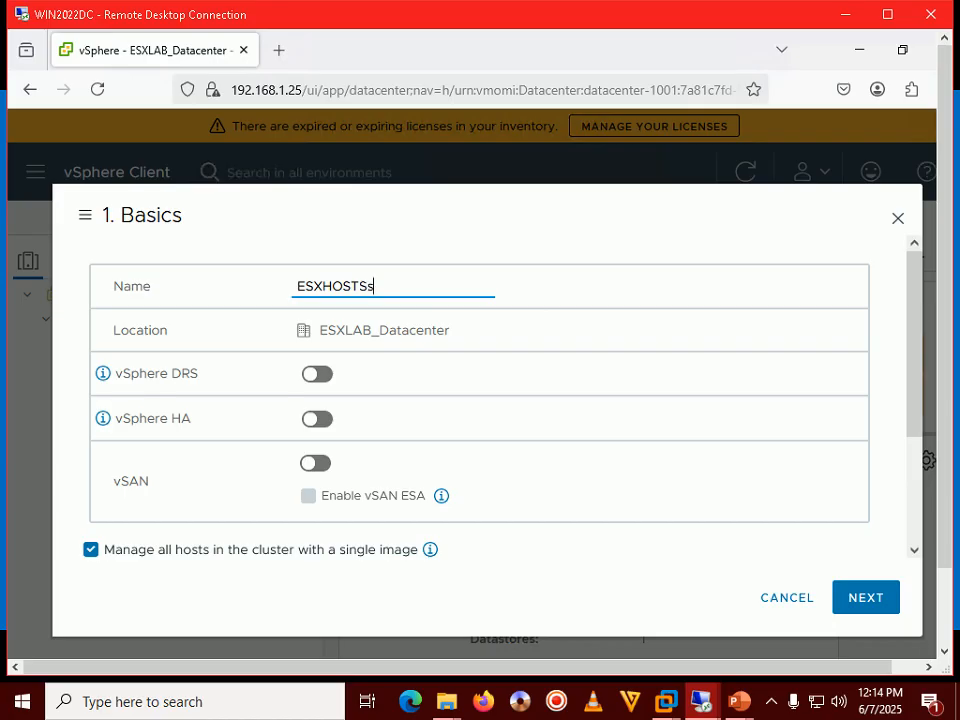
key("BackSpace")
key("BackSpace")
type("s_Cluster")
Switch on vSphere DRS and vSphere HA, then advance to the Image step
left_click(319, 378)
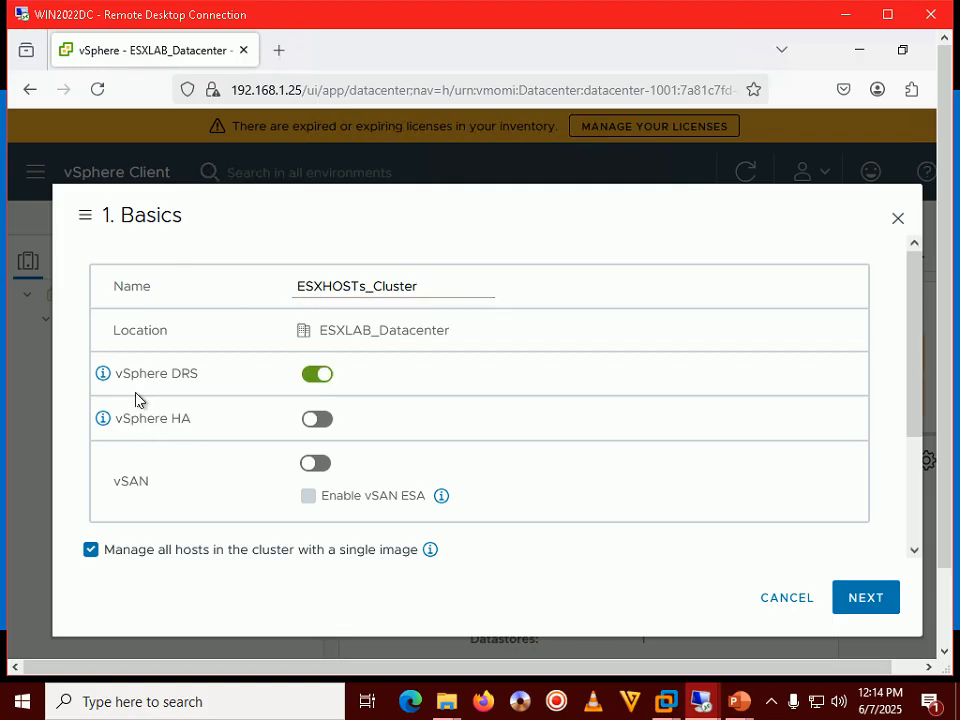
left_click(318, 419)
left_click(864, 598)
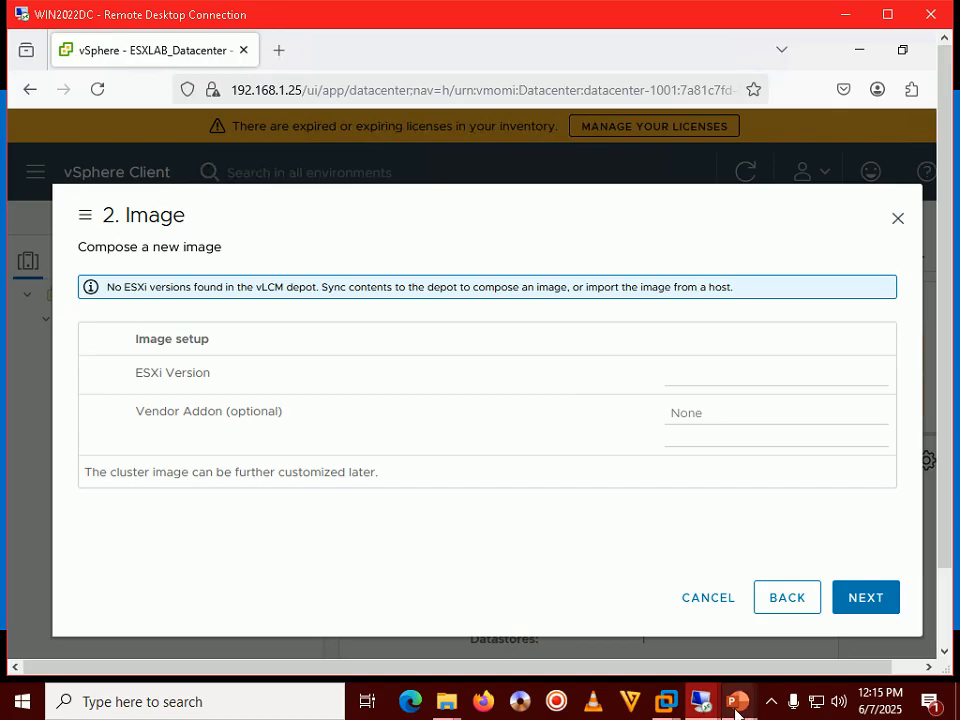
Display the Step 223 slide (DRS and HA on, single-image management off), then return to vSphere
mouse_move(738, 701)
left_click(839, 625)
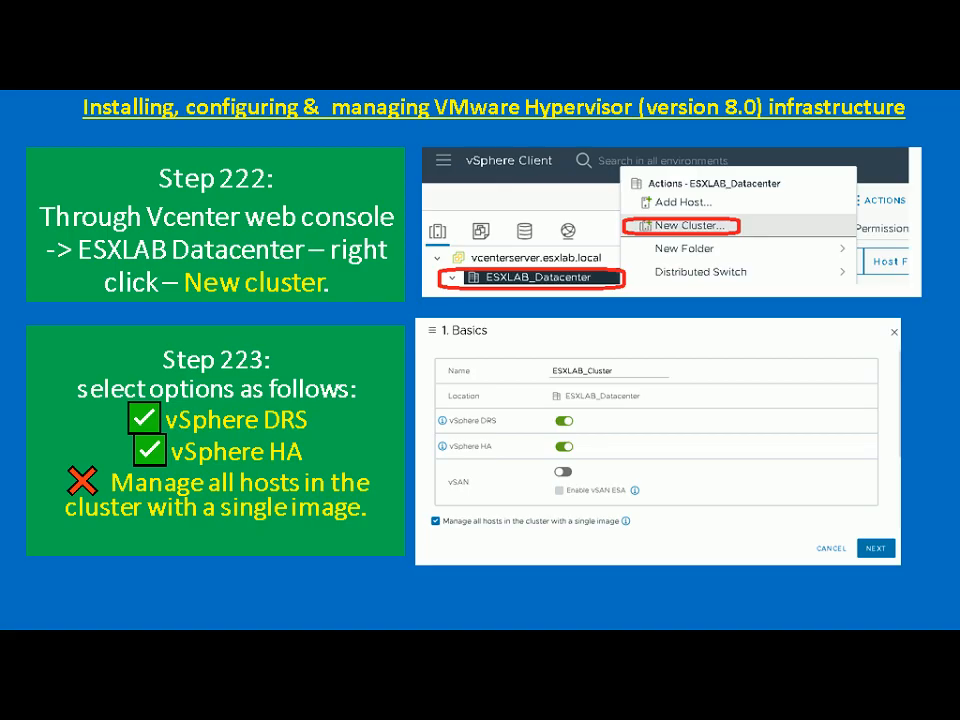
key("alt+Tab")
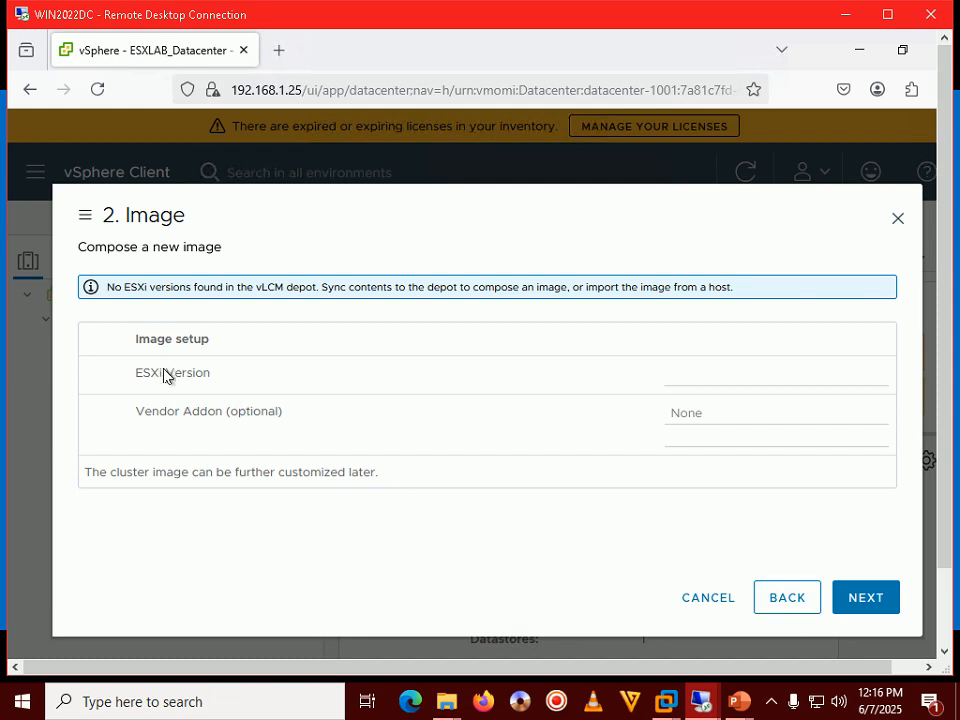
Attempt to advance past the Image step, triggering 'Base image must be selected to proceed.'
left_click(866, 600)
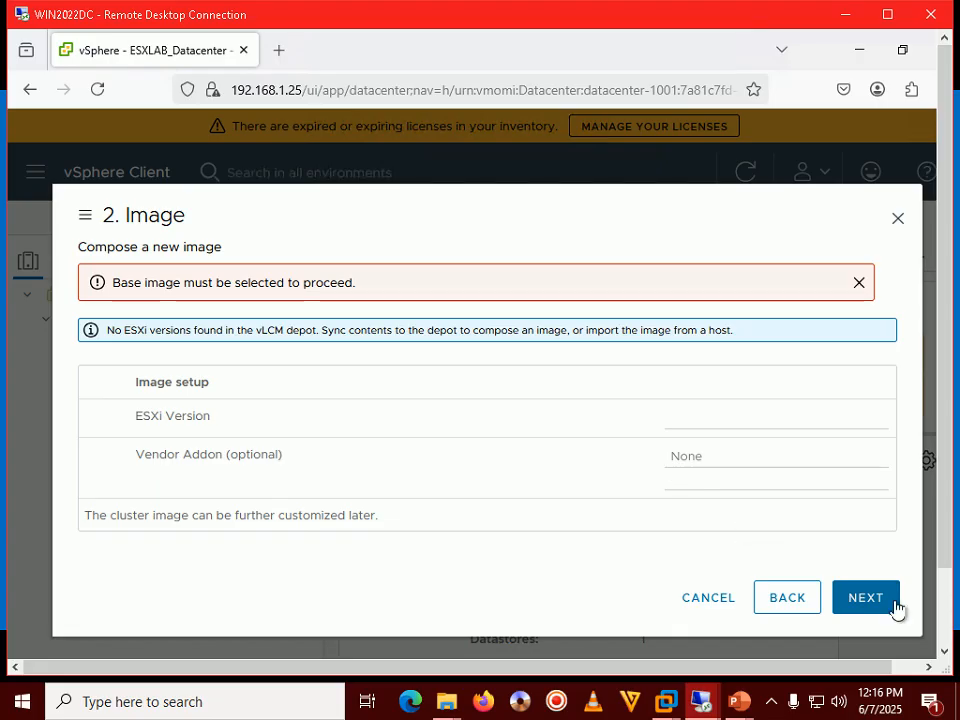
Back on Basics, uncheck 'Manage all hosts in the cluster with a single image' and compare with the slide
left_click(771, 603)
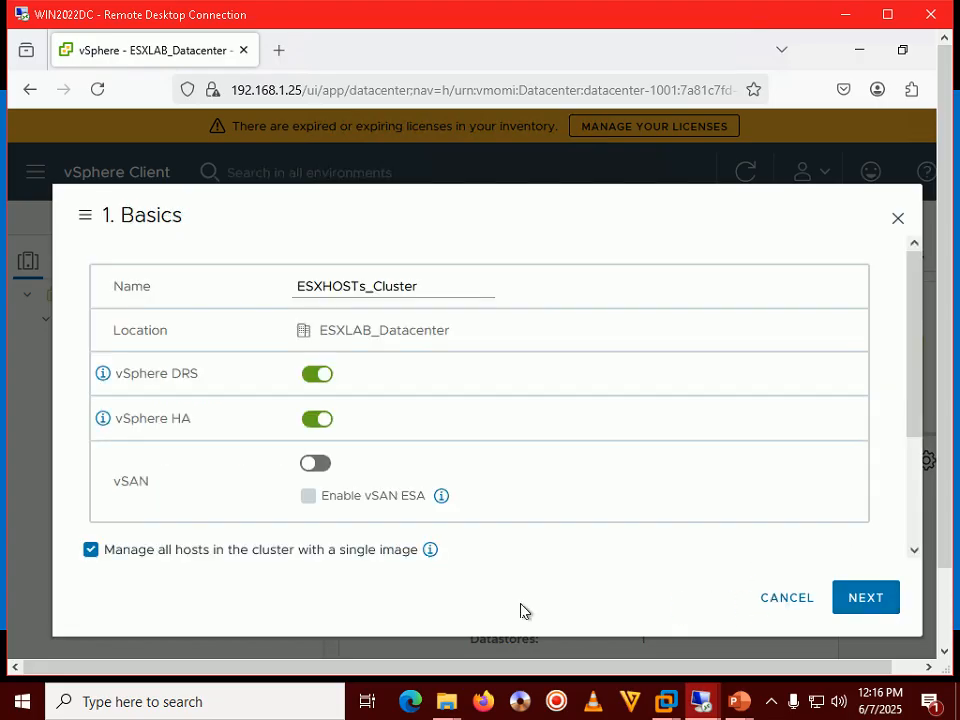
left_click(89, 553)
mouse_move(738, 701)
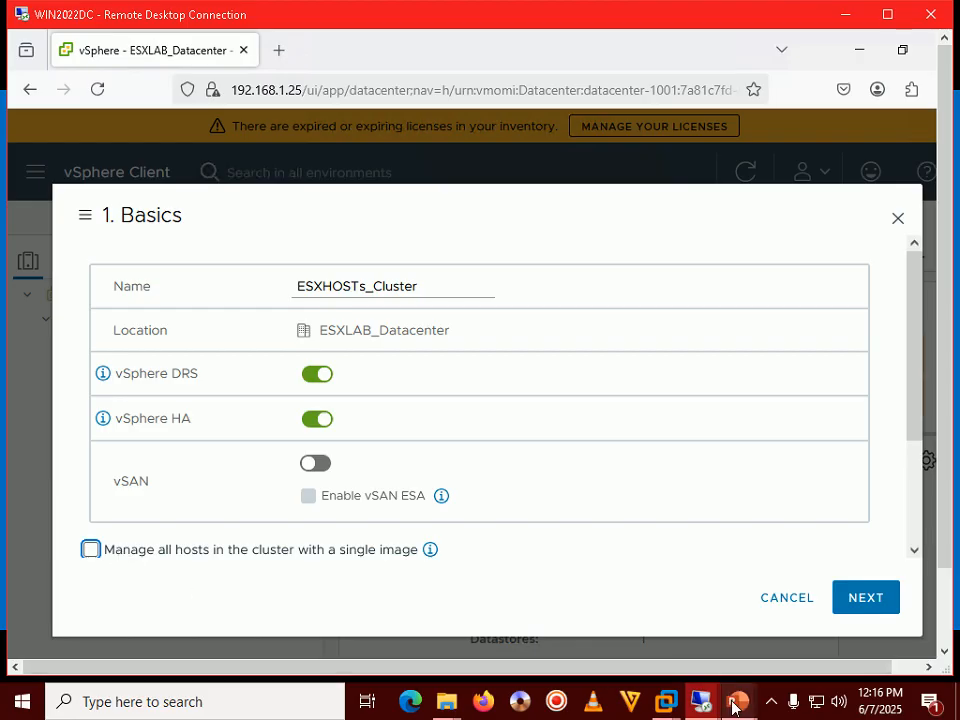
left_click(775, 585)
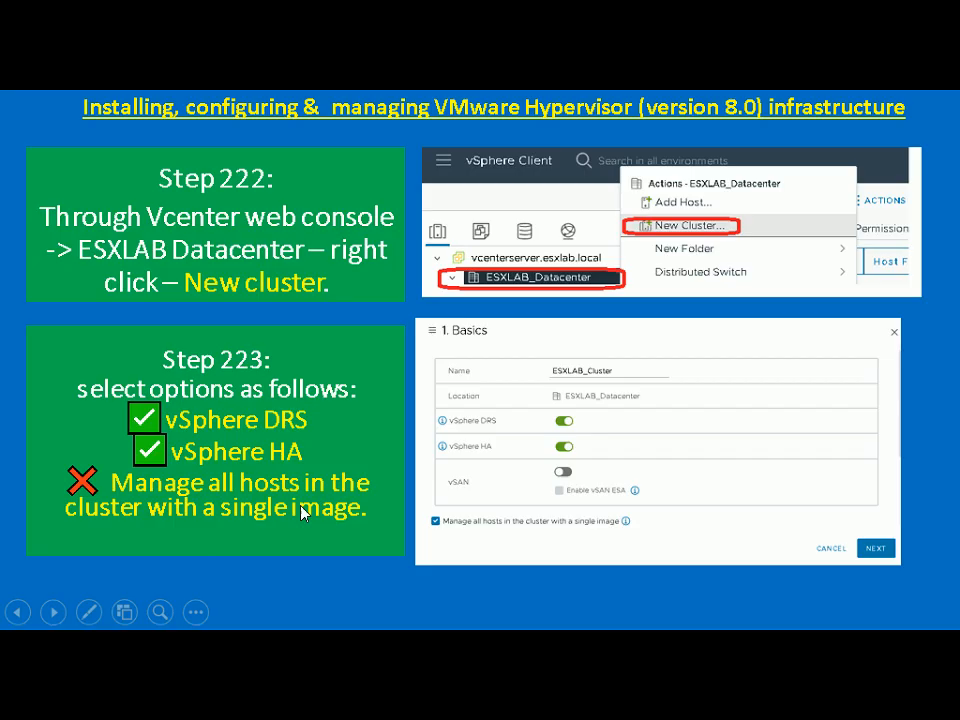
key("alt+Tab")
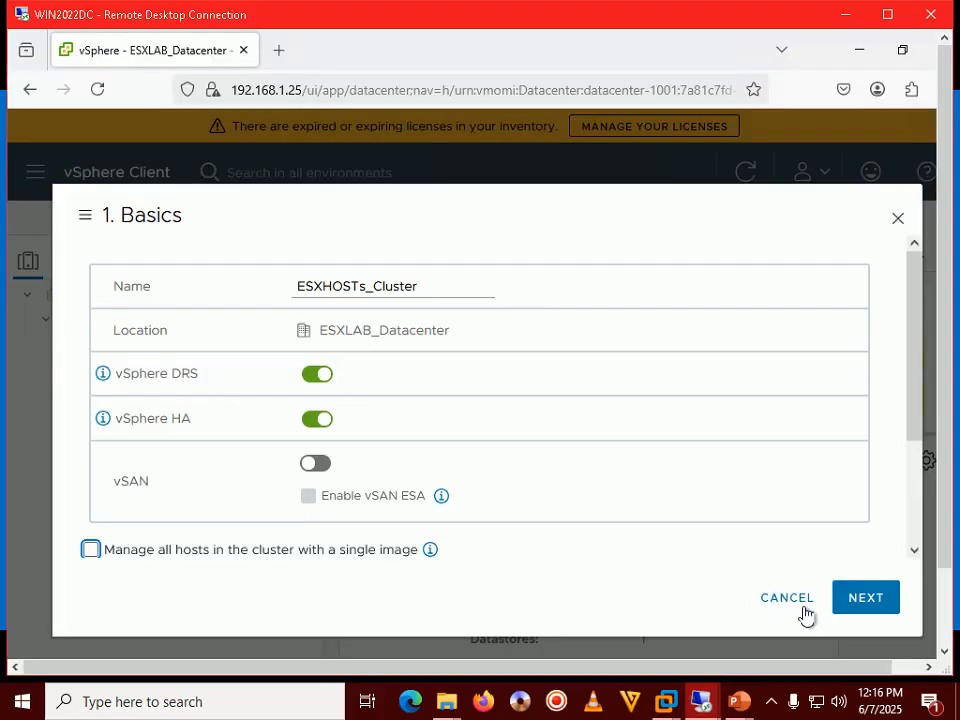
Review the ESXHOSTs_Cluster settings against the slide show and finish creating the cluster
left_click(874, 594)
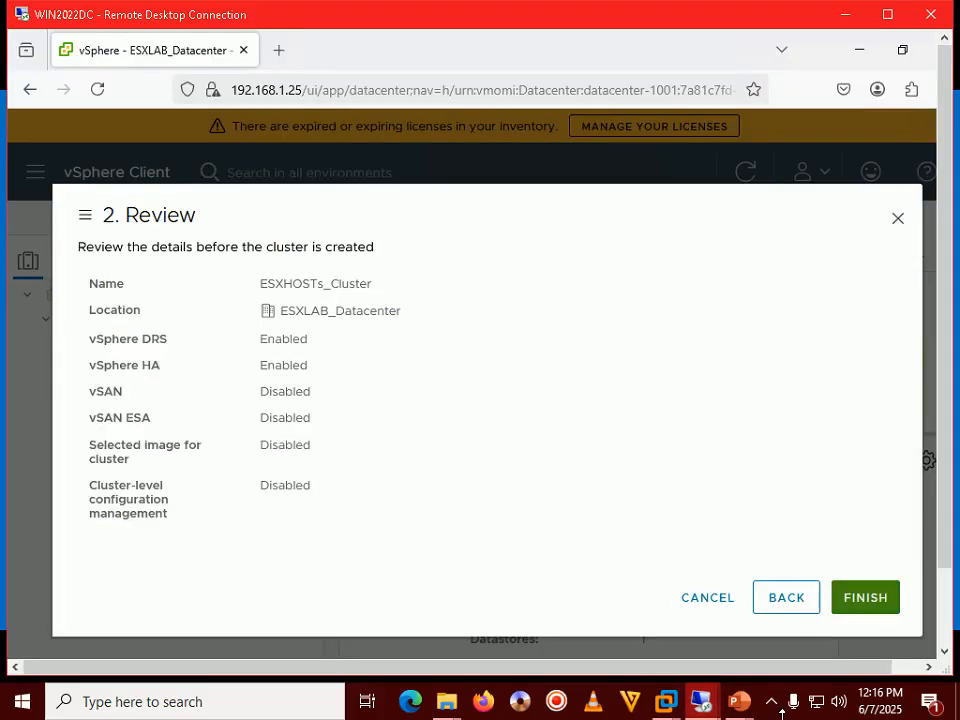
mouse_move(739, 700)
left_click(797, 633)
left_click(870, 601)
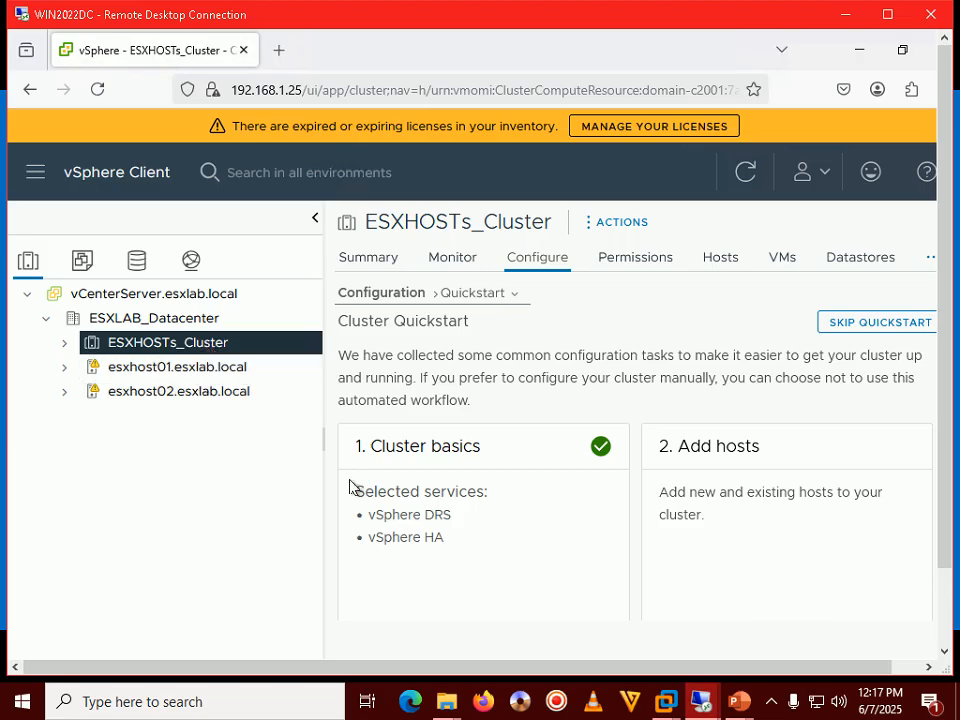
Bring up the Step 224 review slide and advance to the Step 225 slide
mouse_move(731, 704)
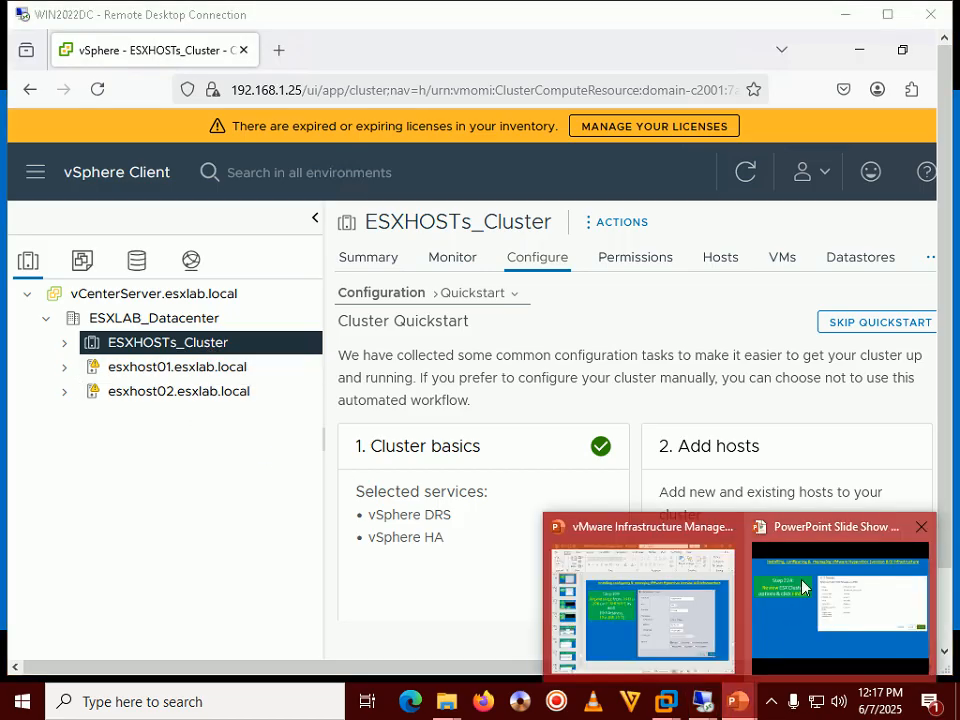
left_click(750, 686)
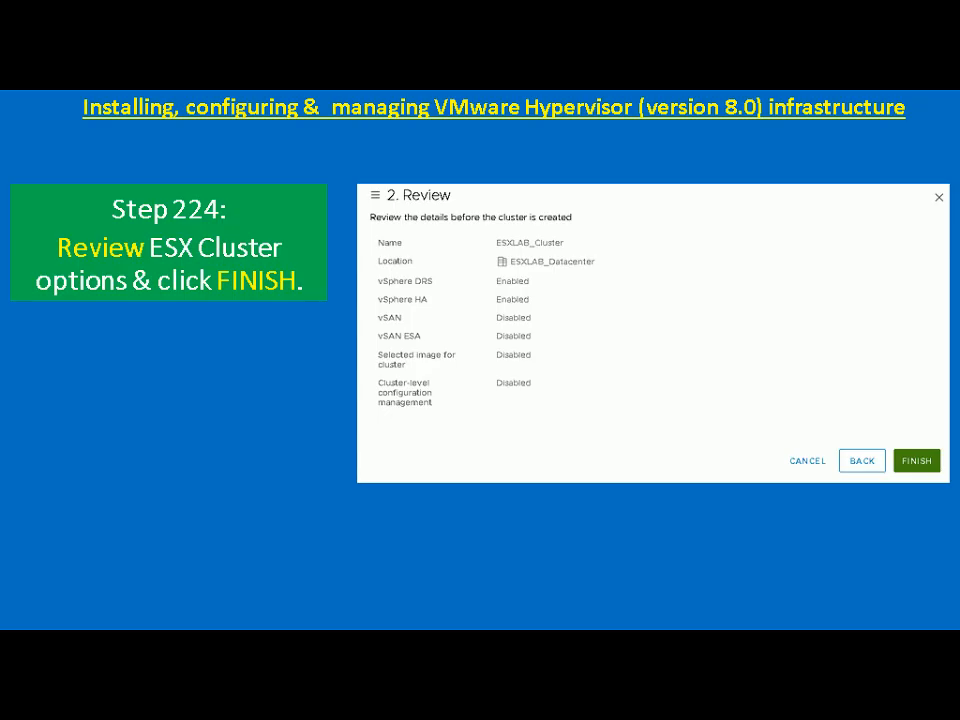
key("Right")
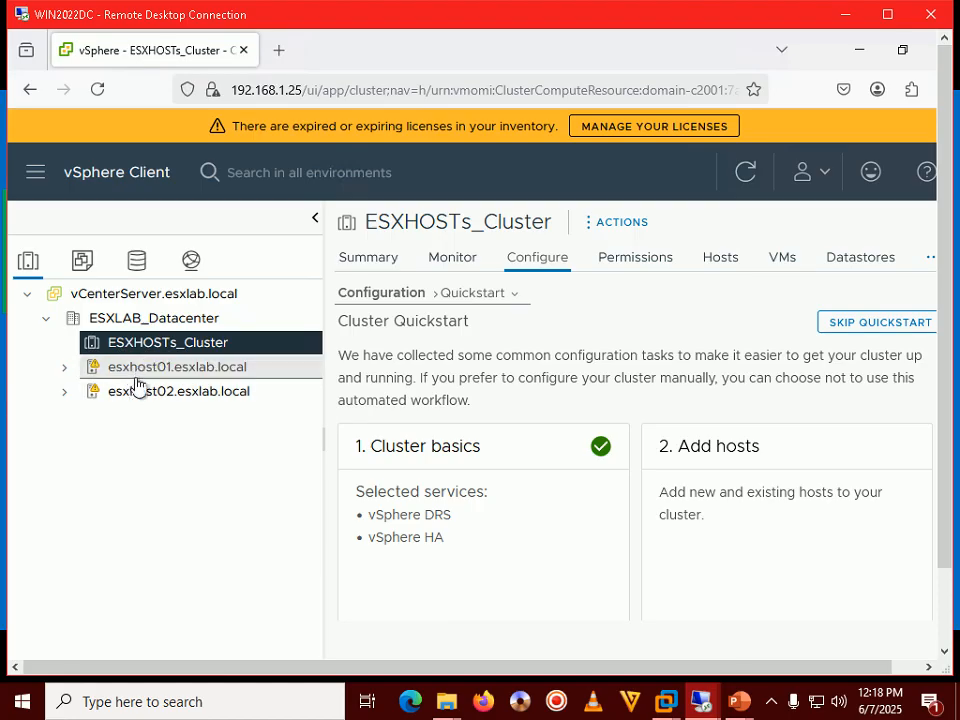
Launch Add Hosts for ESXHOSTs_Cluster from its context menu, then advance the tutorial slide
right_click(198, 345)
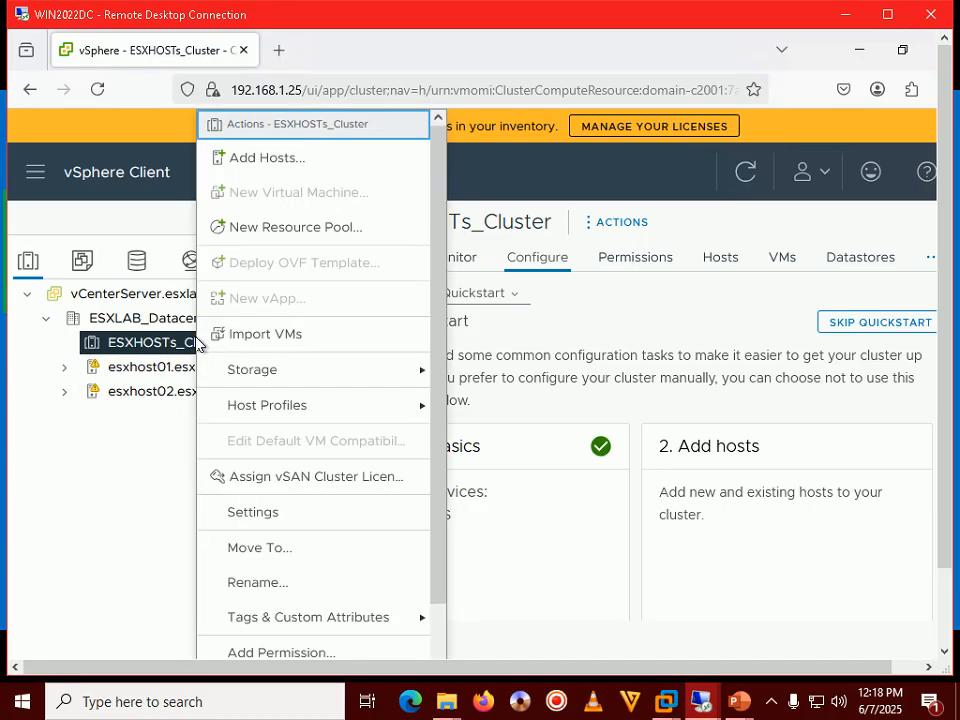
left_click(270, 158)
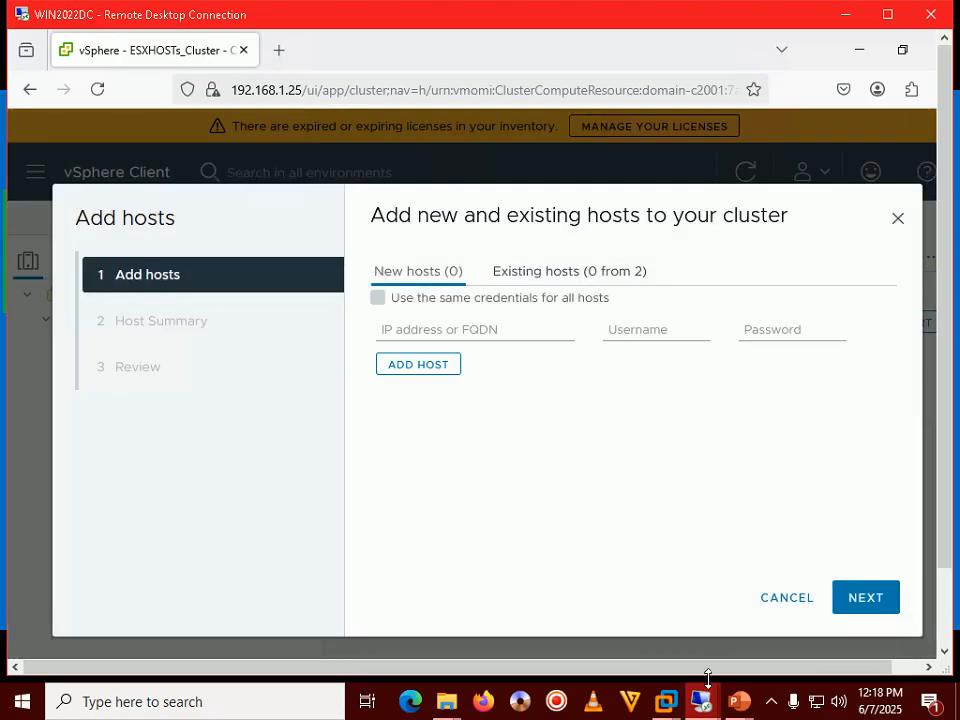
mouse_move(708, 716)
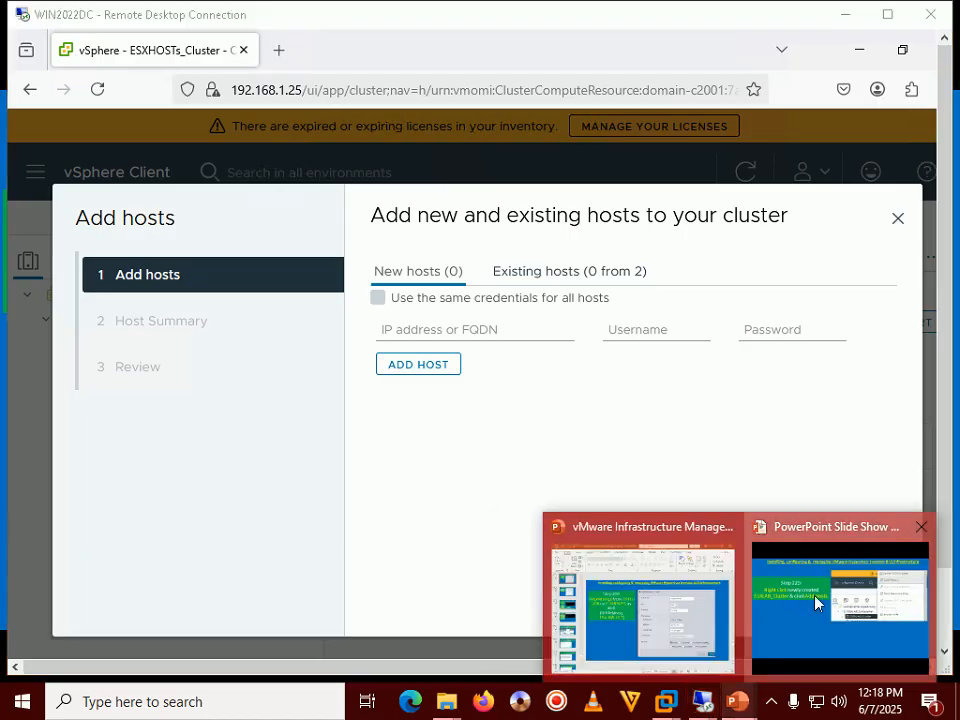
left_click(816, 602)
key("Right")
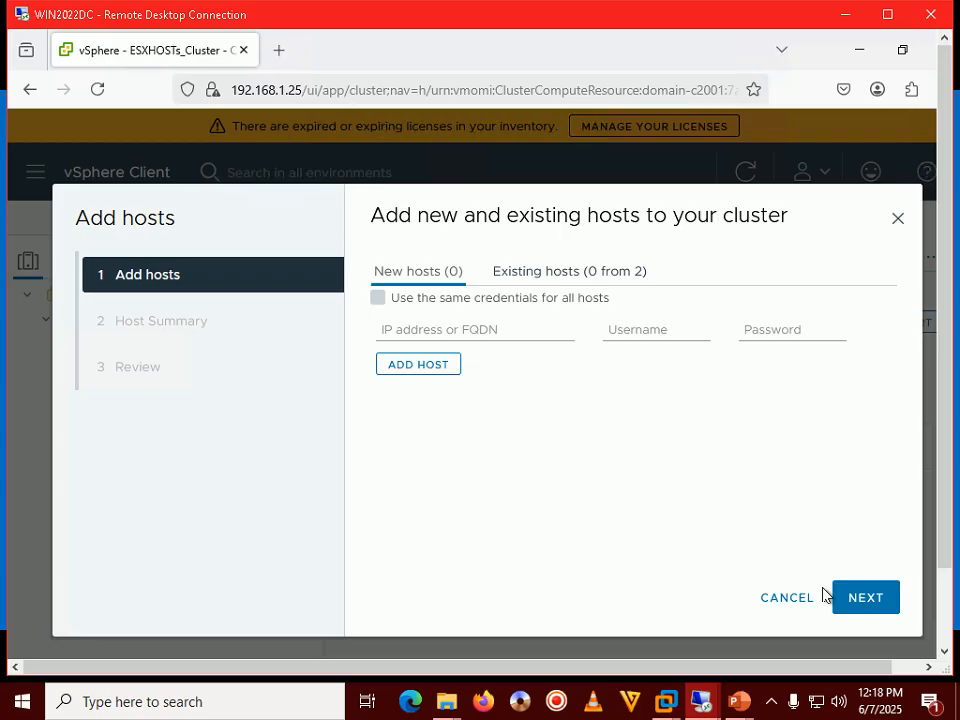
Select esxhost01 and esxhost02 as existing hosts and continue to Host Summary
double_click(756, 26)
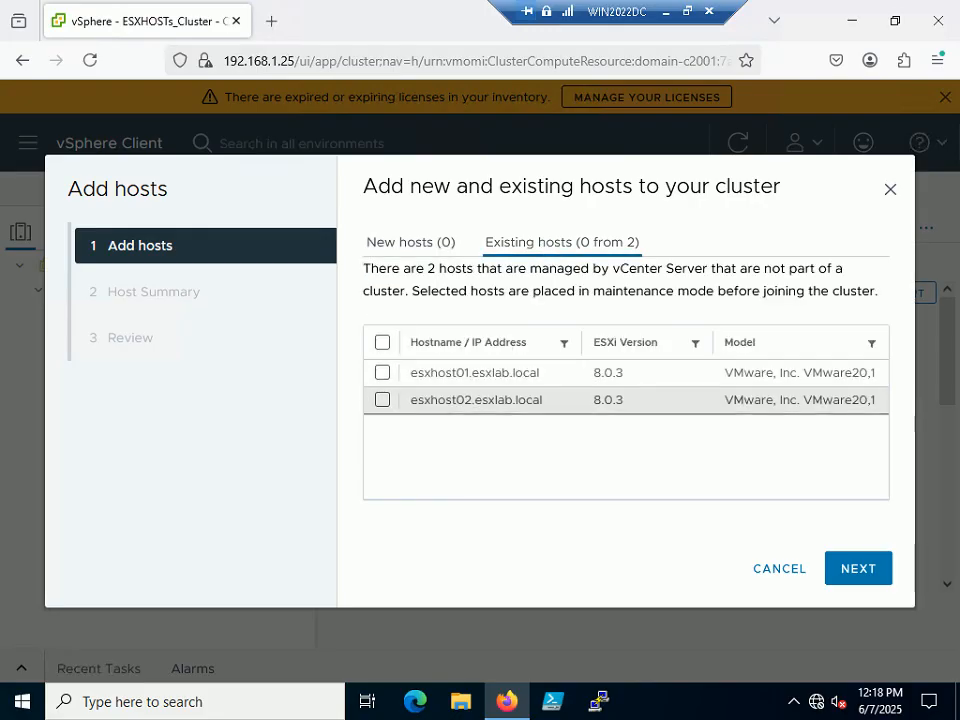
left_click(382, 373)
left_click(382, 400)
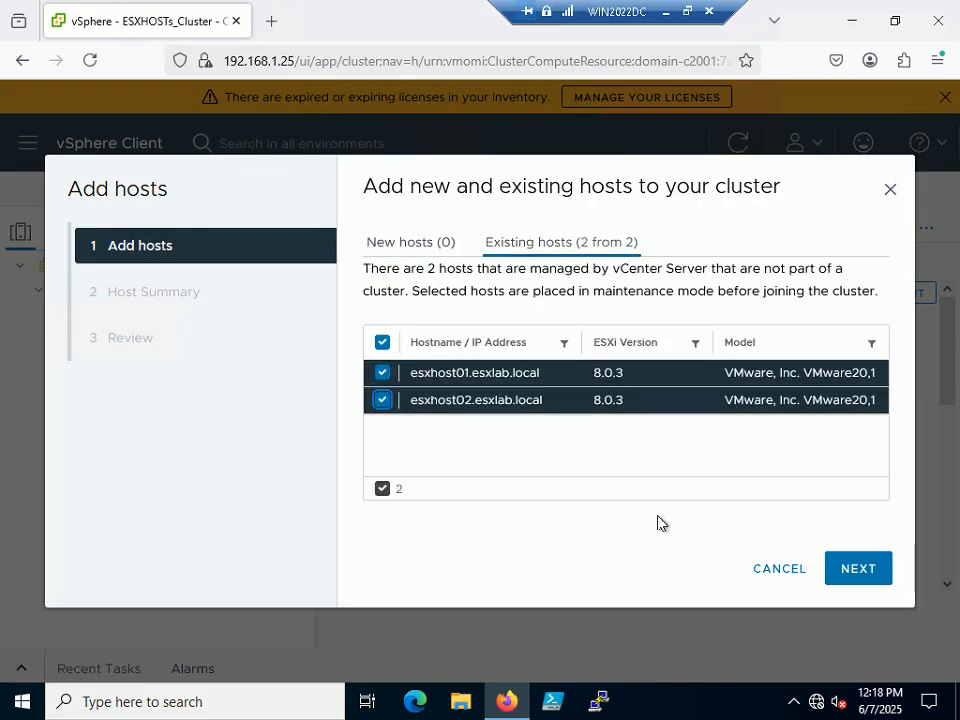
left_click(880, 578)
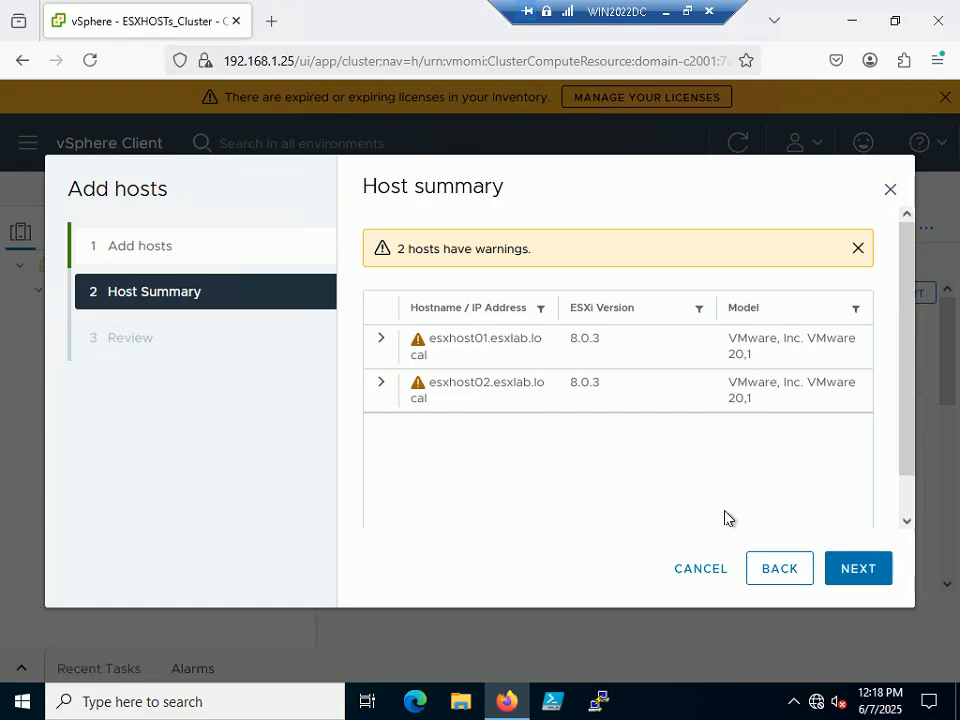
Expand and collapse the warning details for esxhost01 and esxhost02
left_click(382, 342)
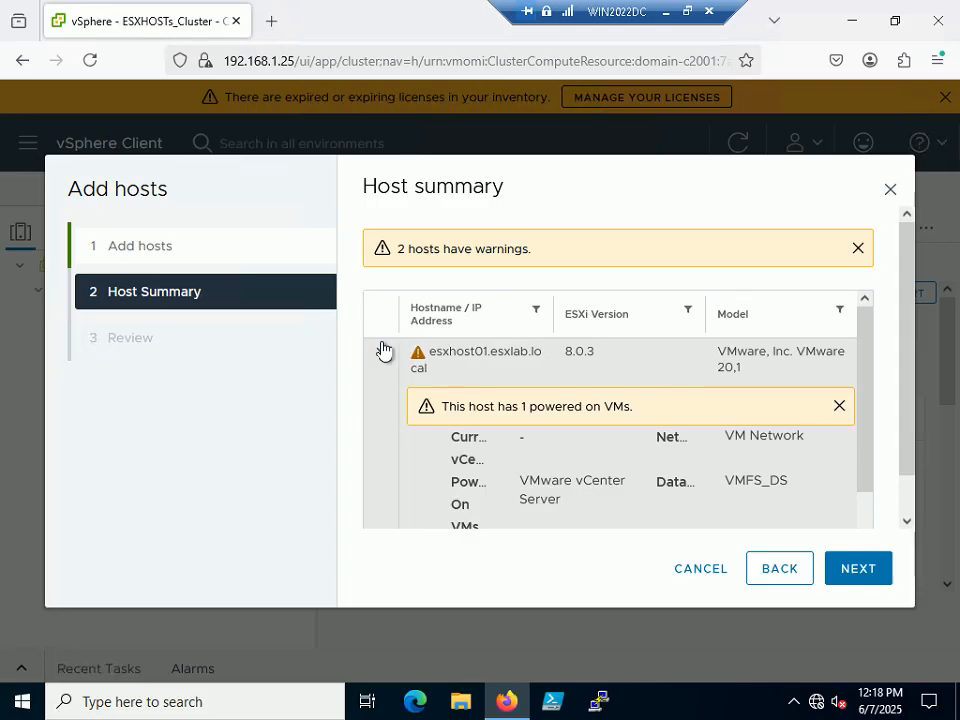
left_click(382, 348)
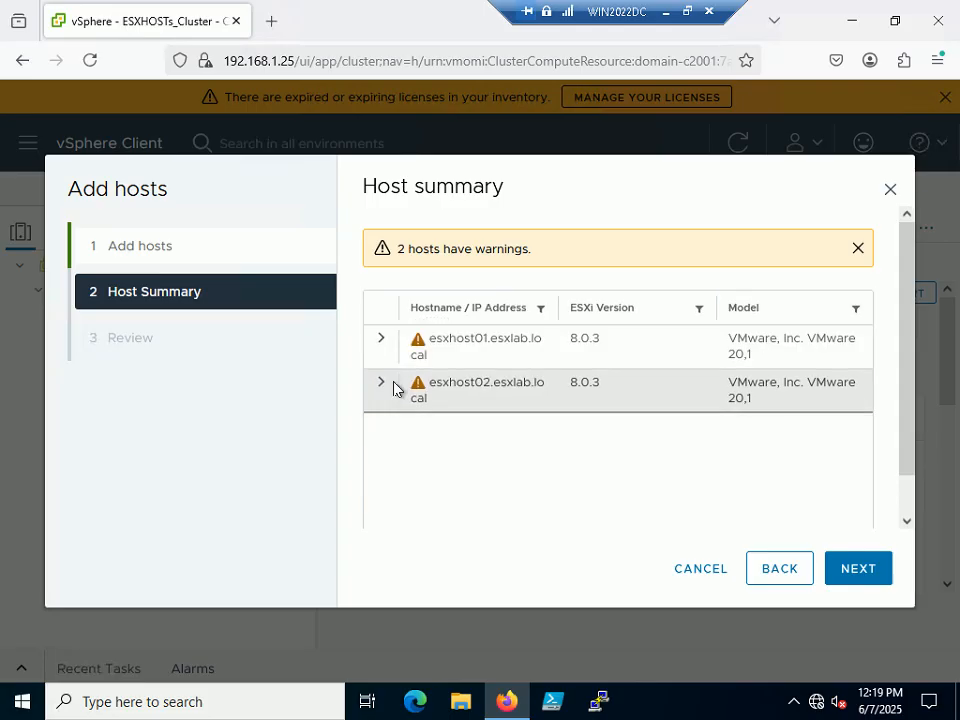
left_click(382, 386)
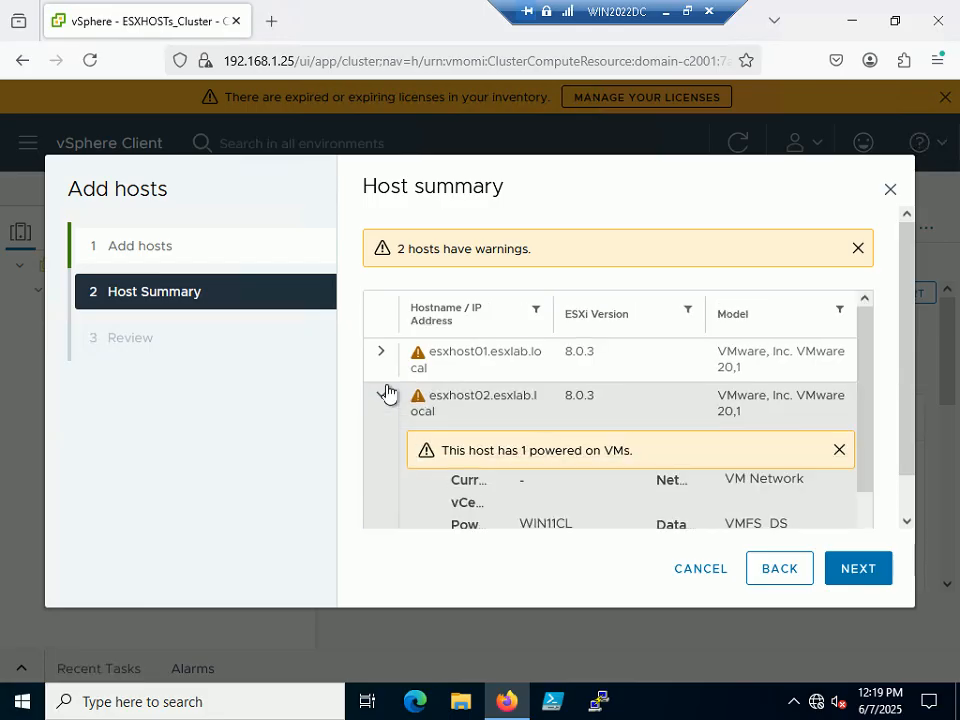
left_click(385, 393)
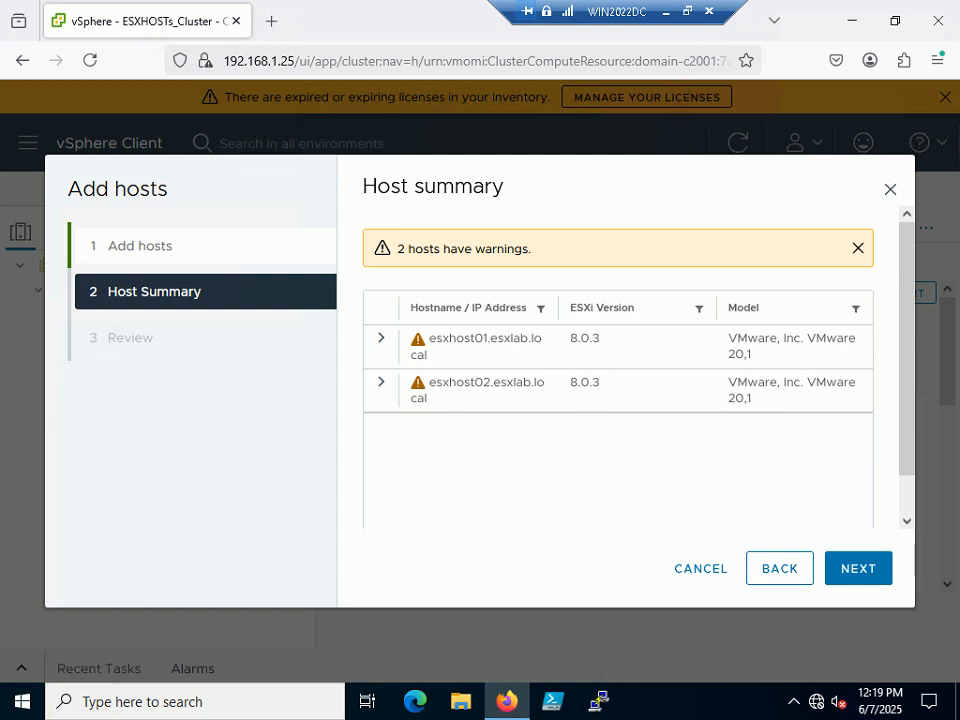
Exit full screen and advance the tutorial slide show to the next step
left_click(687, 15)
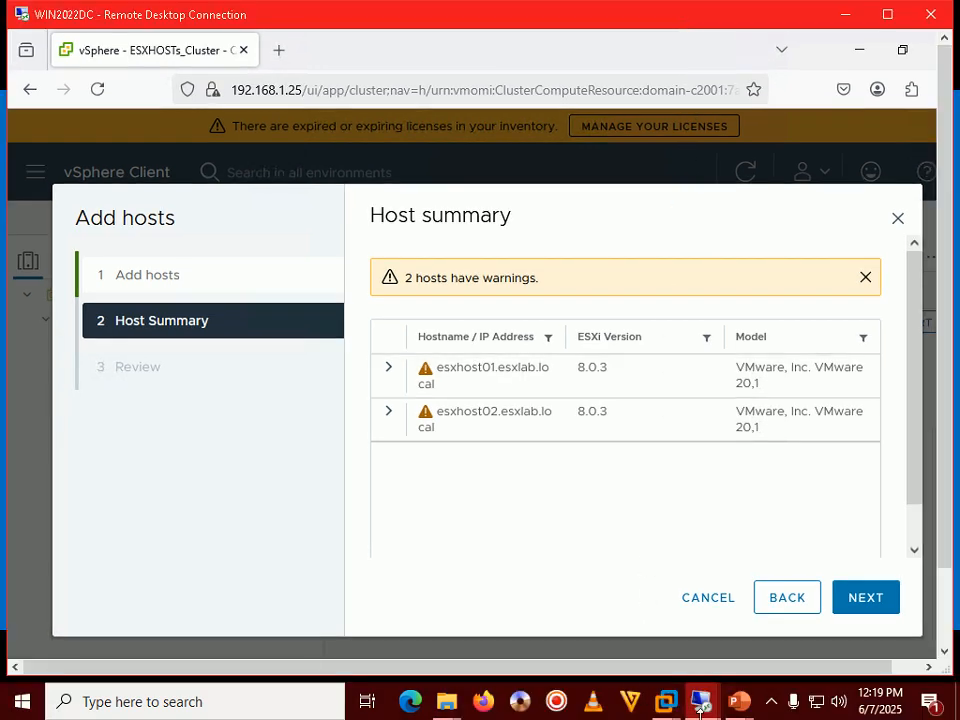
mouse_move(739, 700)
left_click(846, 621)
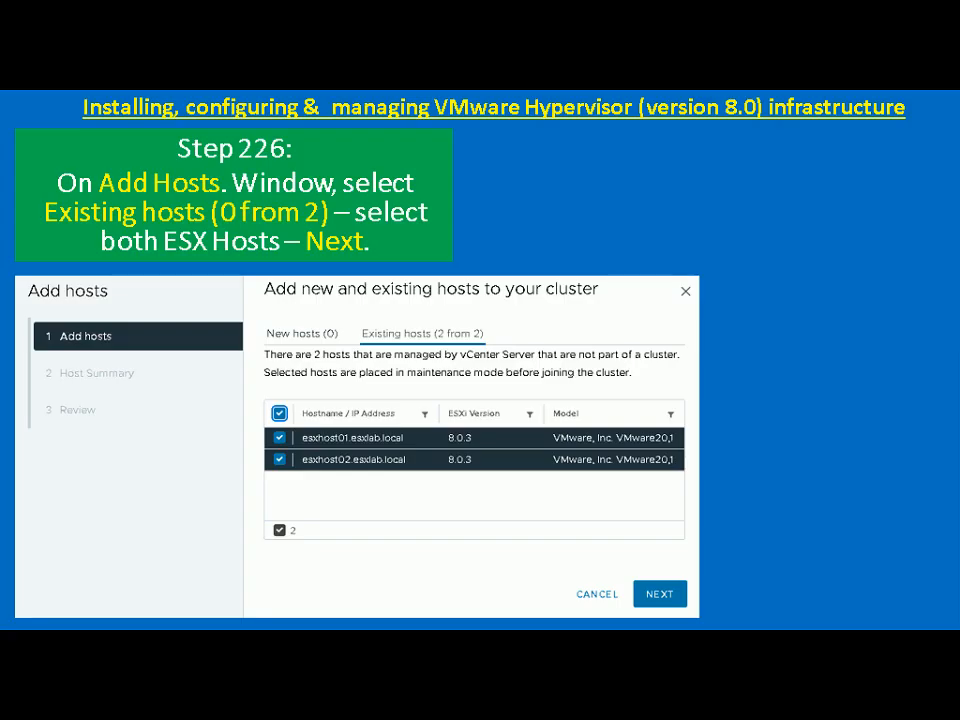
key("Right")
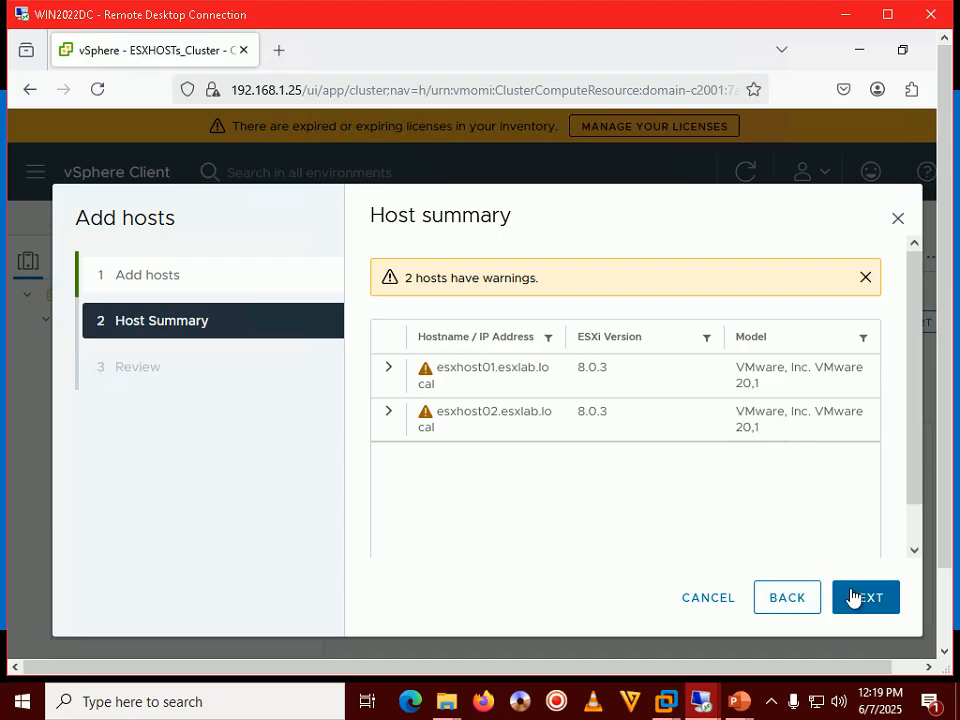
Continue past Host Summary to the review, check the next tutorial slide, and finish the wizard
left_click(853, 598)
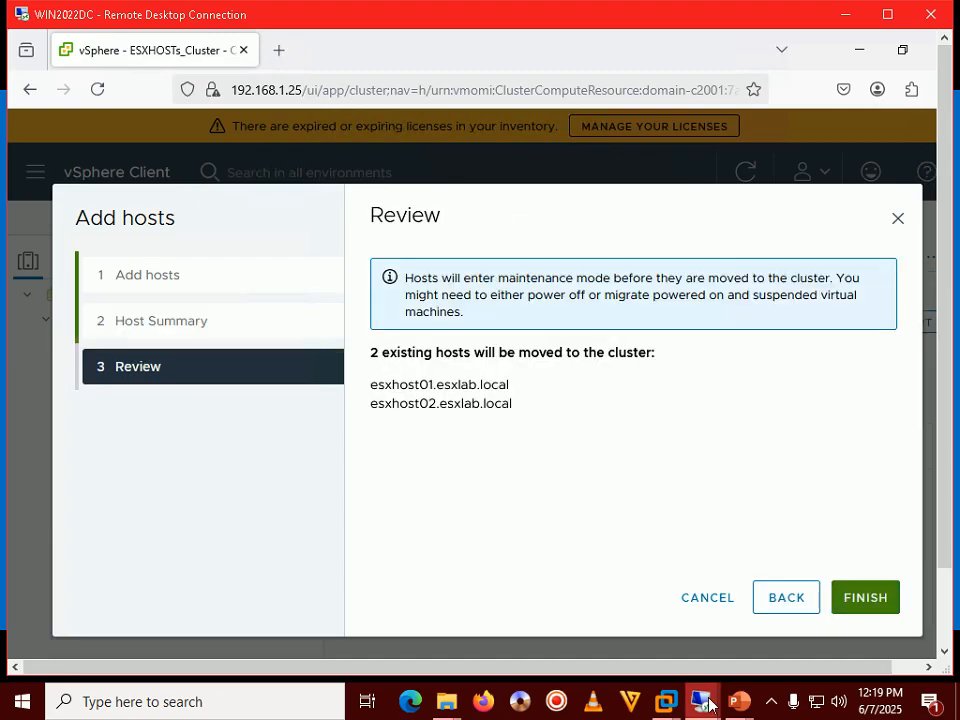
mouse_move(739, 700)
left_click(816, 609)
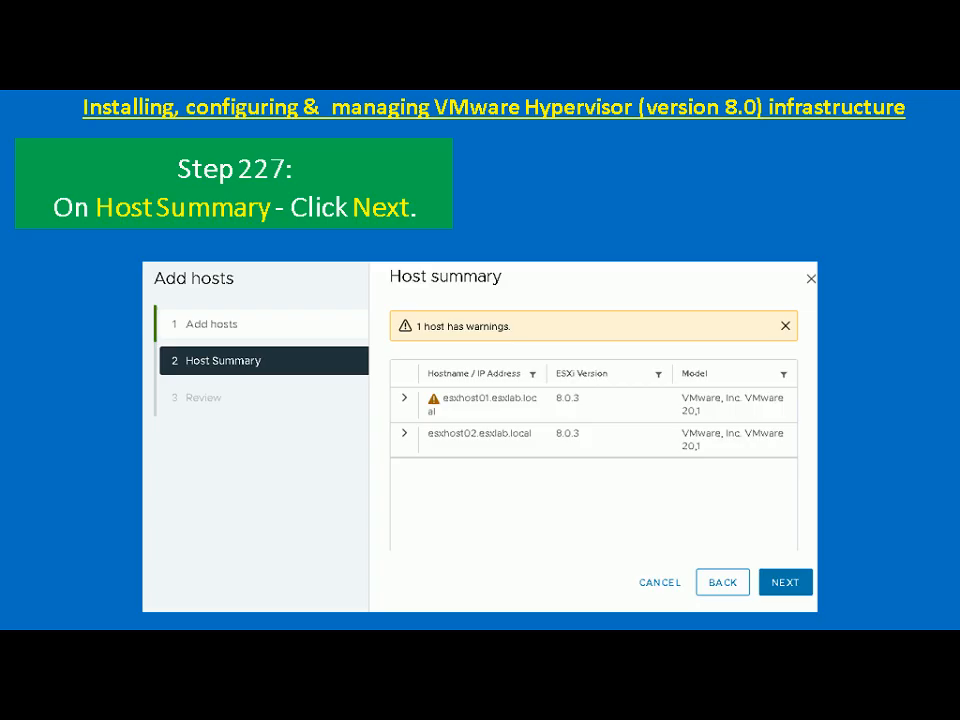
key("Right")
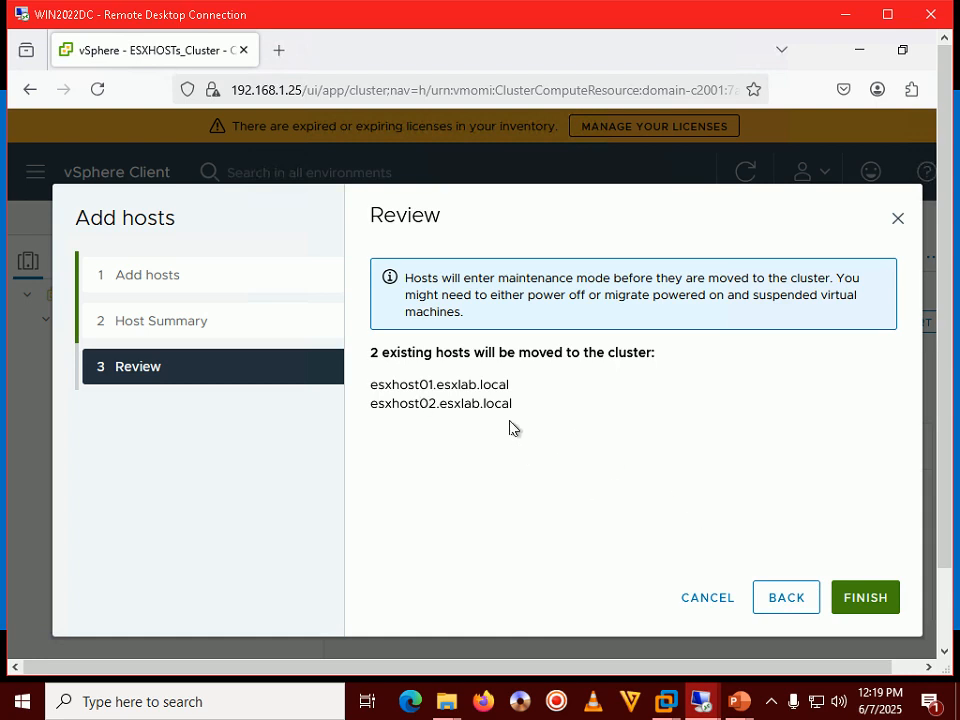
left_click(874, 595)
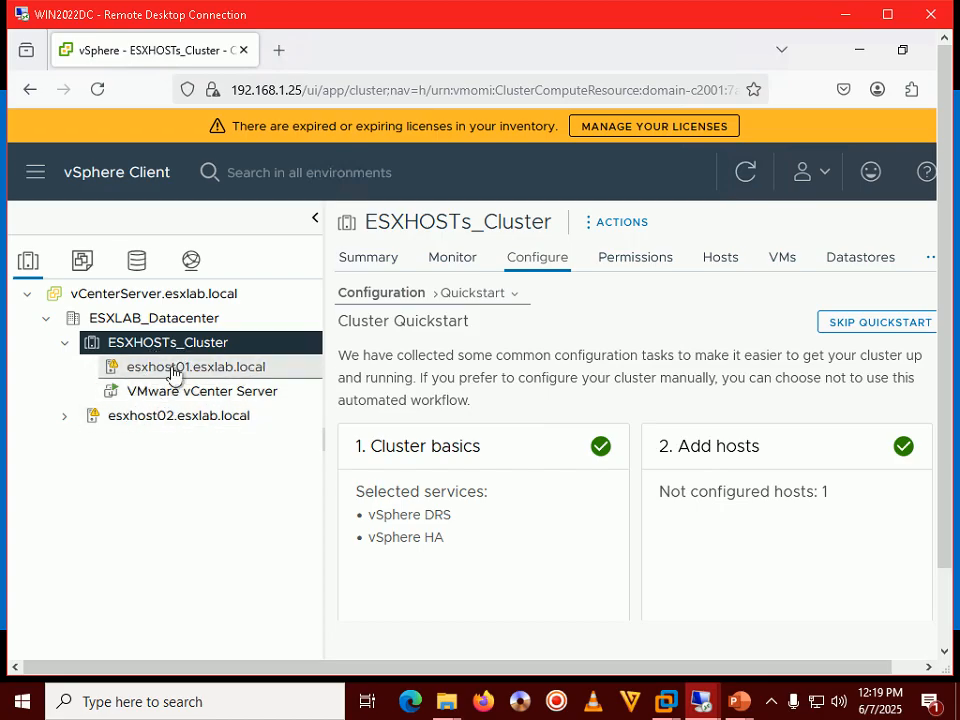
Expand esxhost02.esxlab.local to reveal WIN11CL, then check the next tutorial slide
left_click(65, 417)
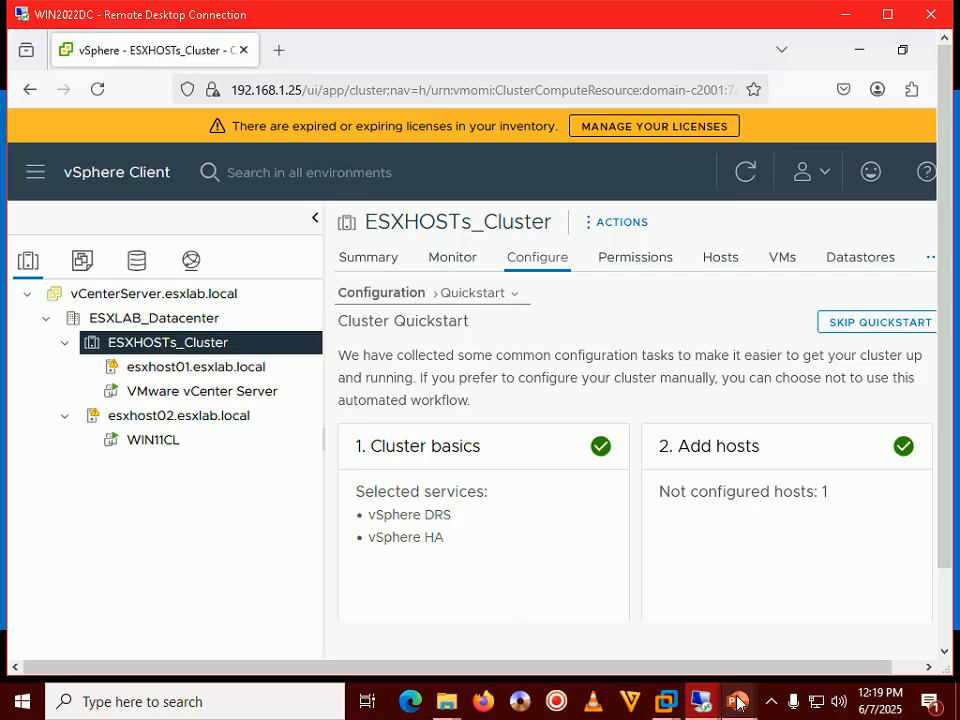
mouse_move(738, 701)
left_click(777, 617)
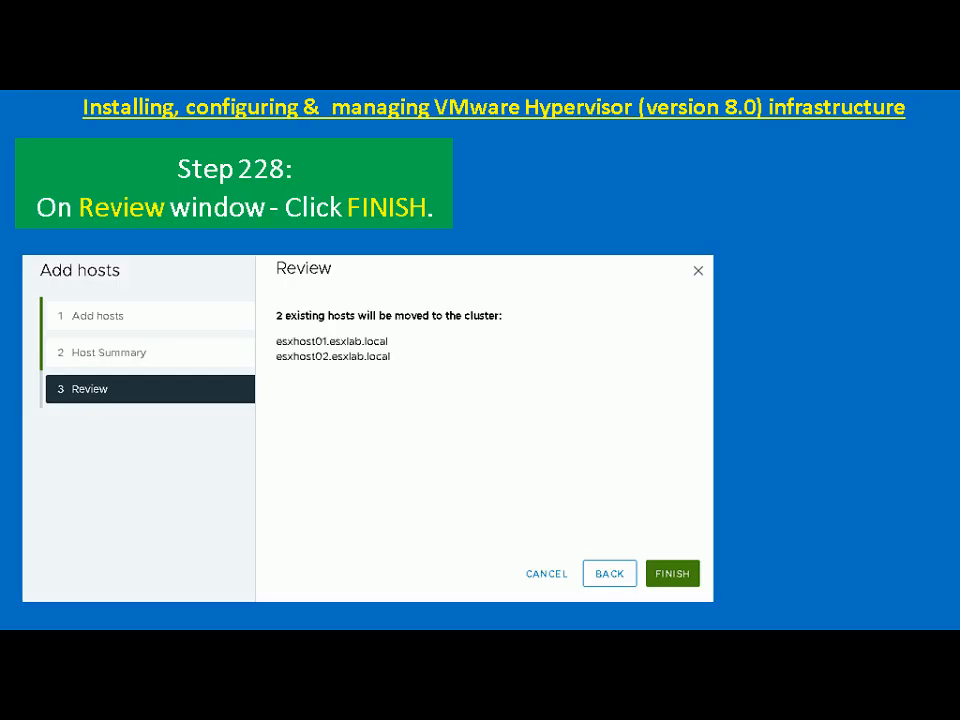
key("Right")
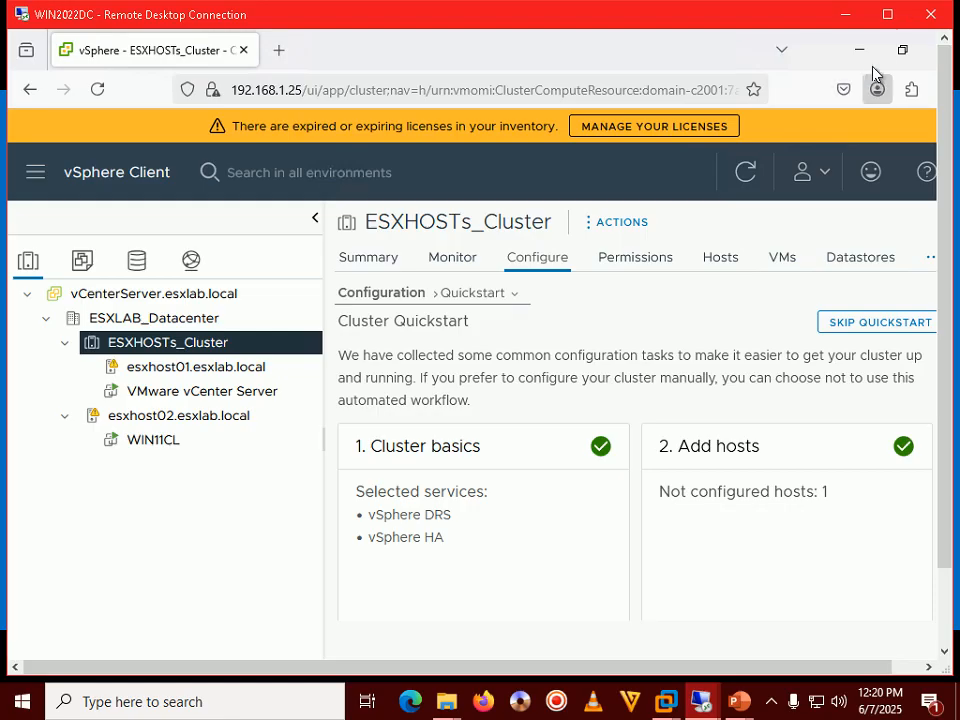
left_click(887, 14)
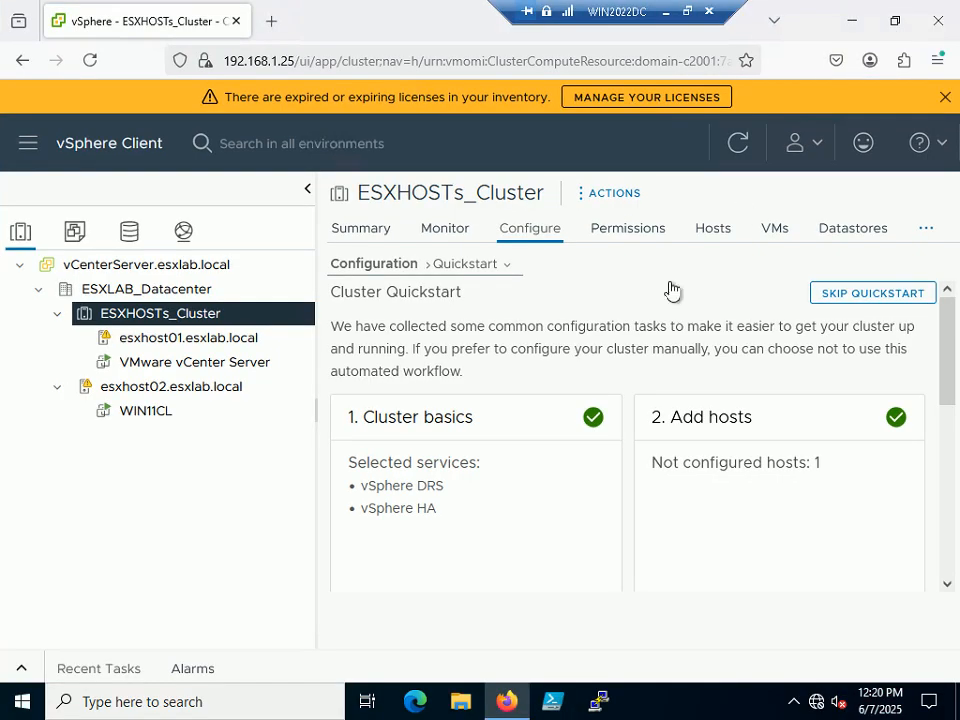
View ESXHOSTs_Cluster's summary and narrow the inventory tree pane
left_click(361, 228)
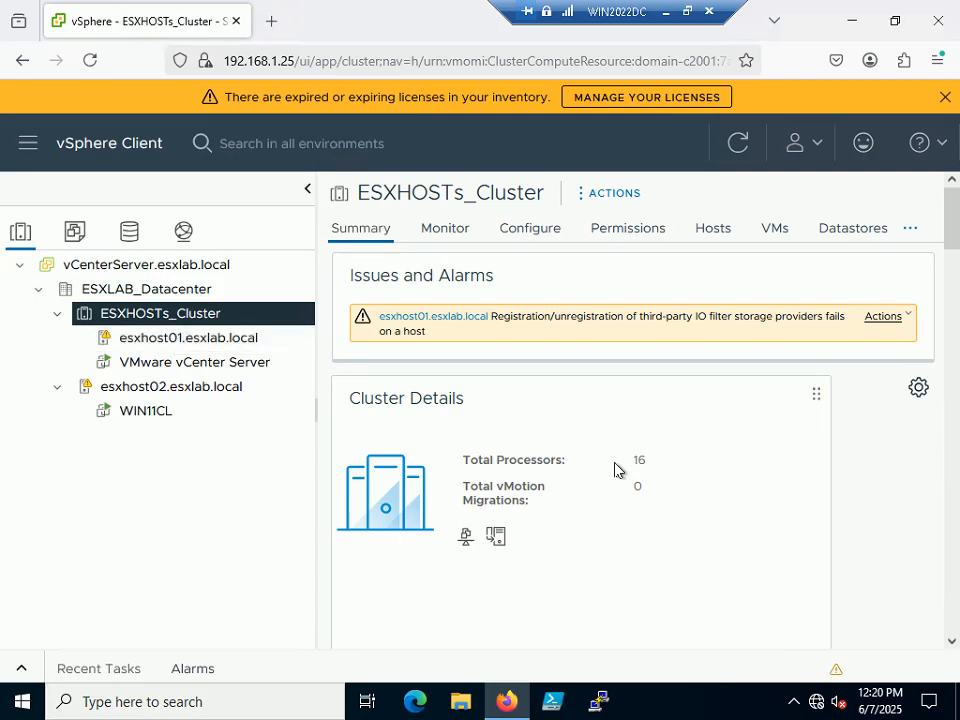
scroll(574, 435, "down", 3)
scroll(574, 435, "up", 2)
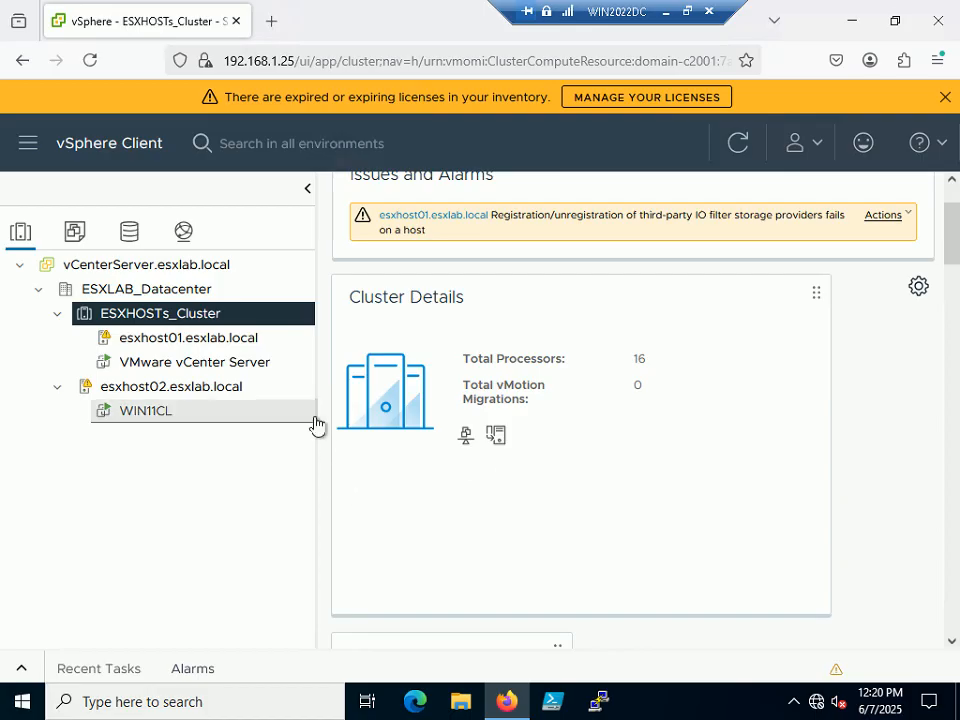
left_click_drag(315, 425, 294, 414)
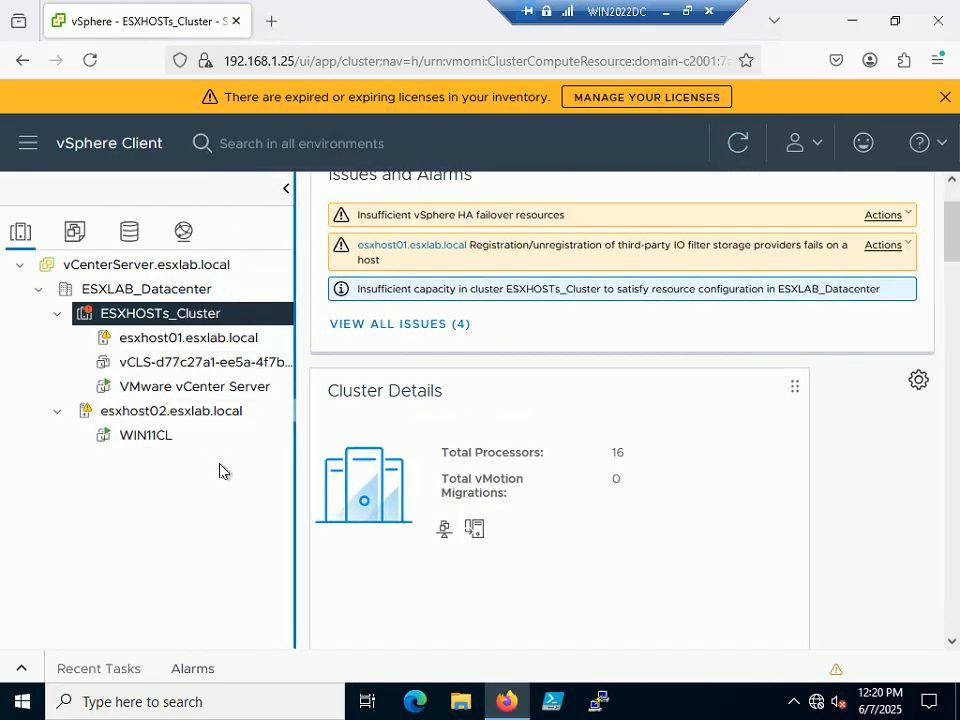
Leave the remote session's full screen and switch to the tutorial slide show
key("alt+Tab")
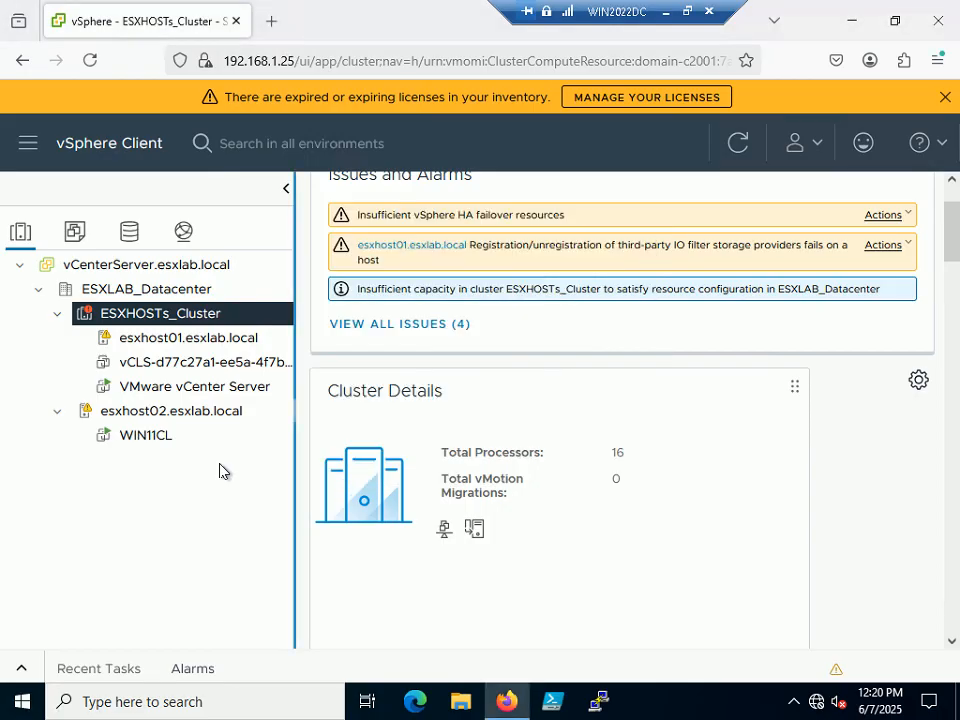
left_click(687, 11)
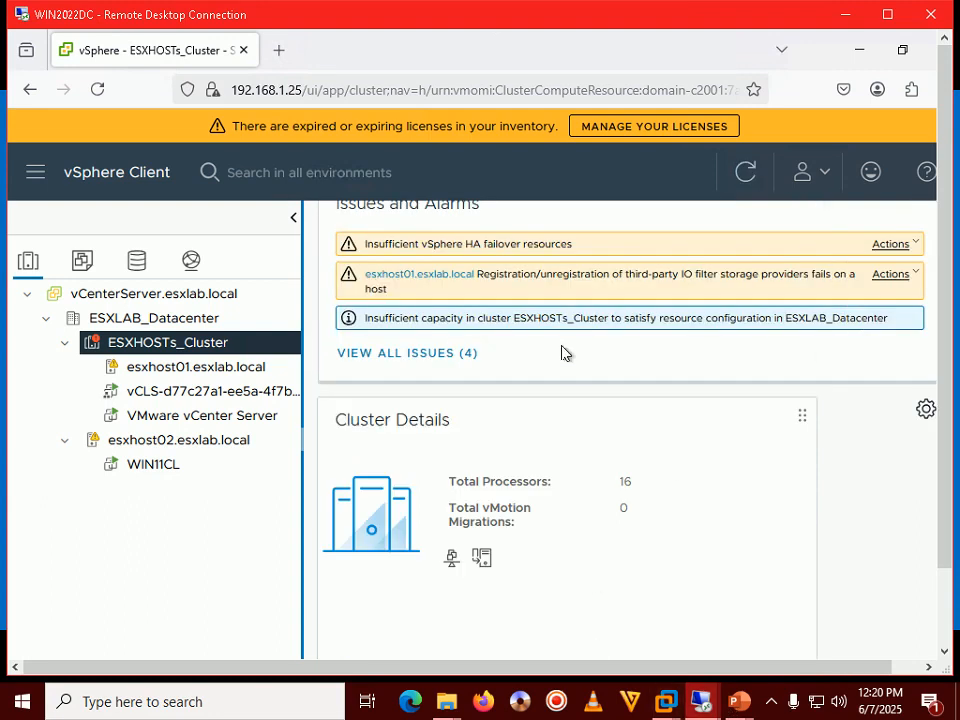
left_click(746, 704)
left_click(822, 615)
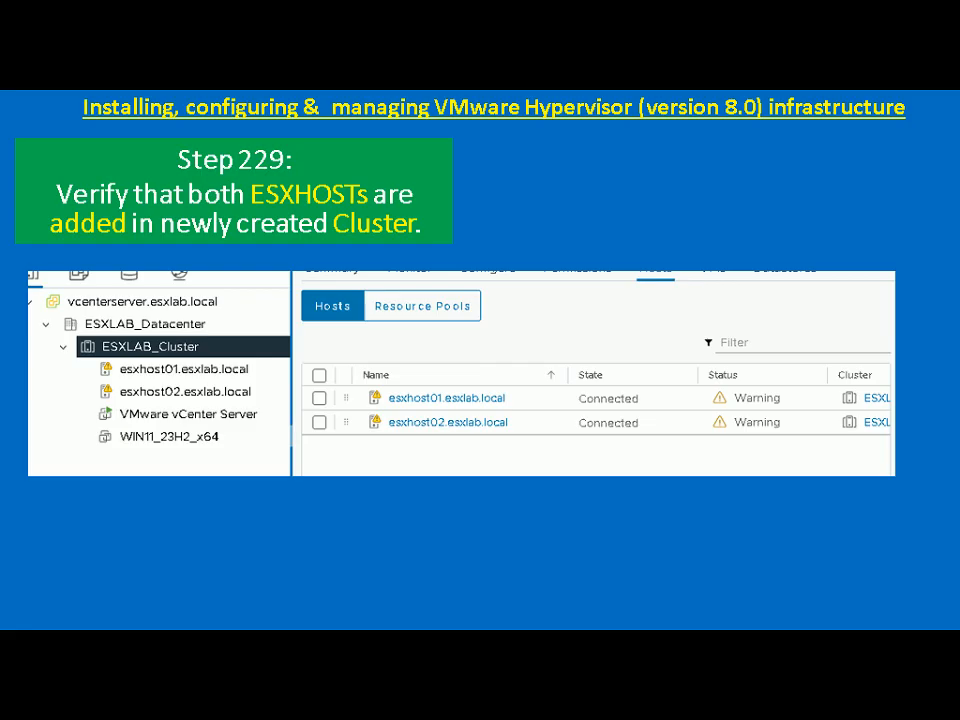
Return to the WIN2022DC session and reload vSphere with F5 so both hosts appear Connected
key("alt+Tab")
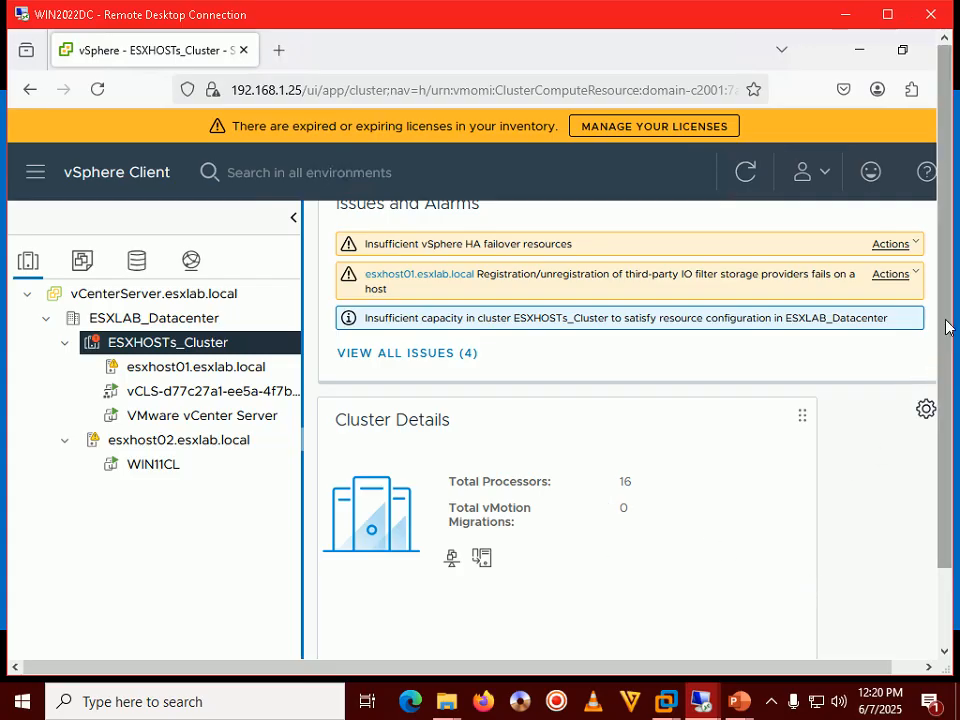
left_click(897, 17)
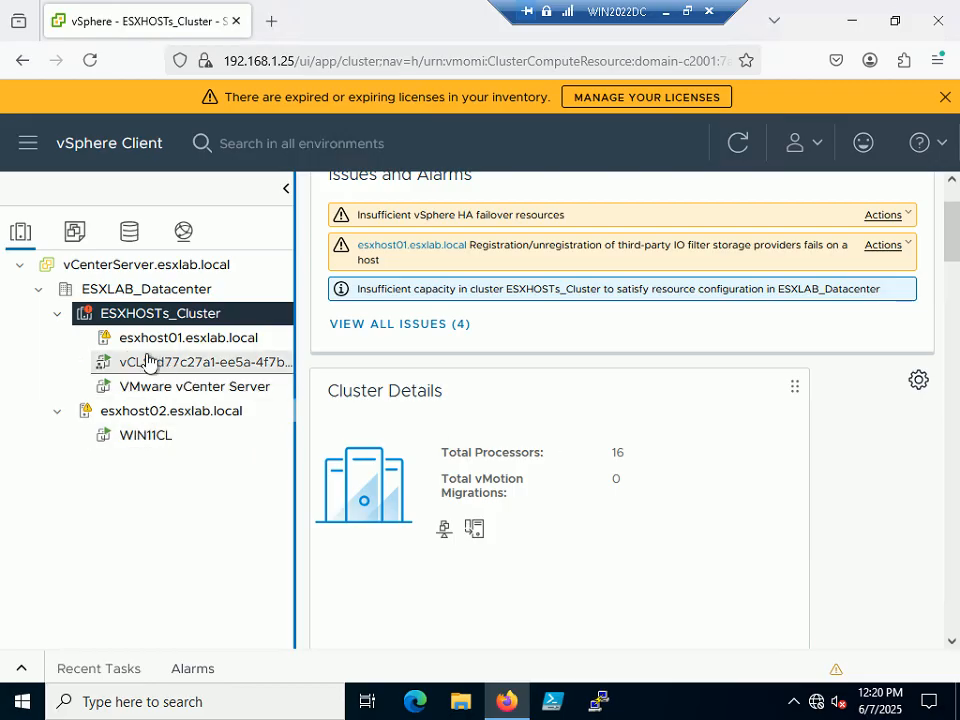
key("F5")
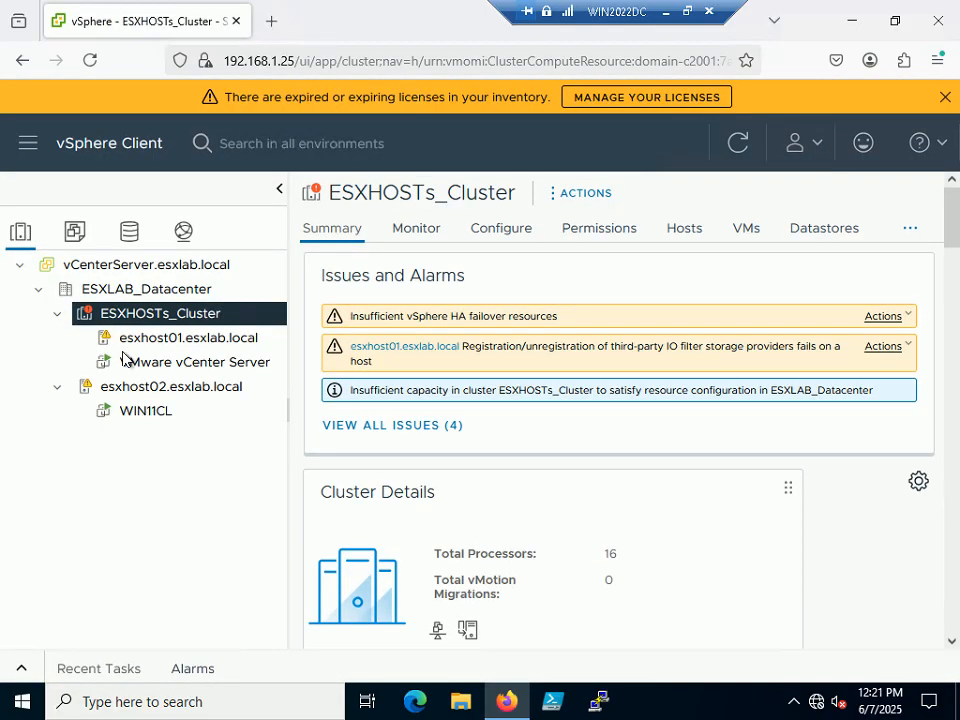
left_click(687, 11)
left_click(776, 701)
left_click(777, 700)
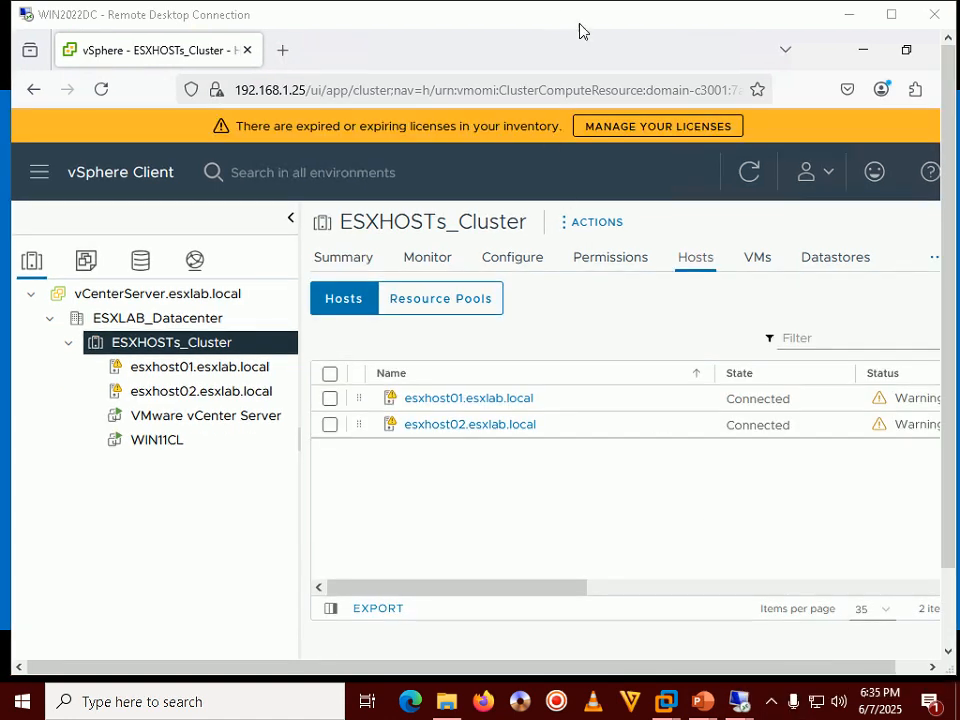
left_click(579, 31)
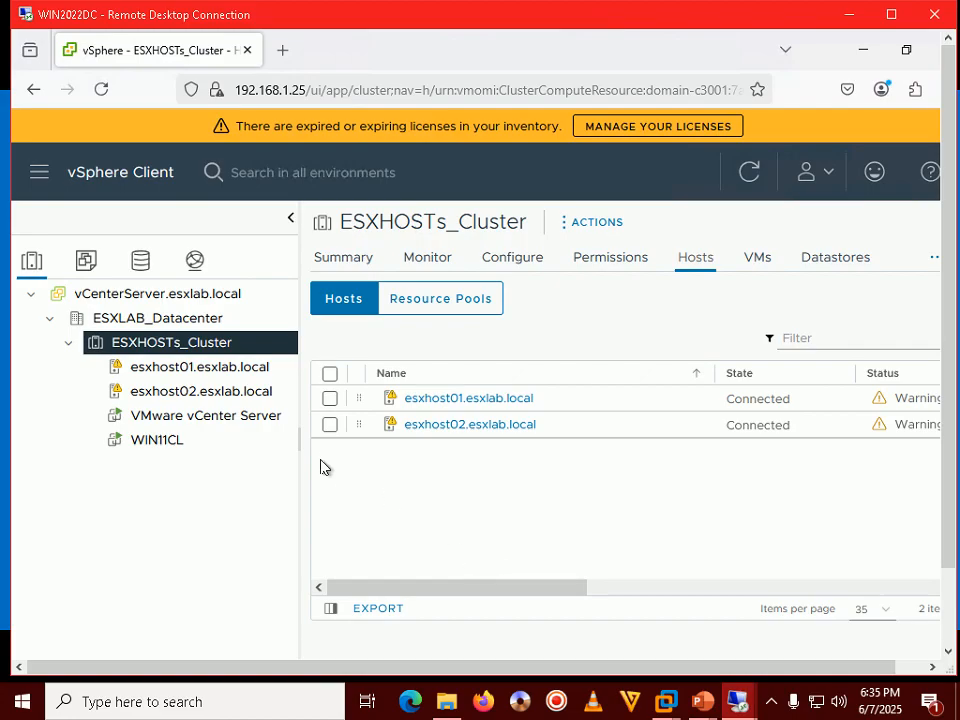
mouse_move(702, 700)
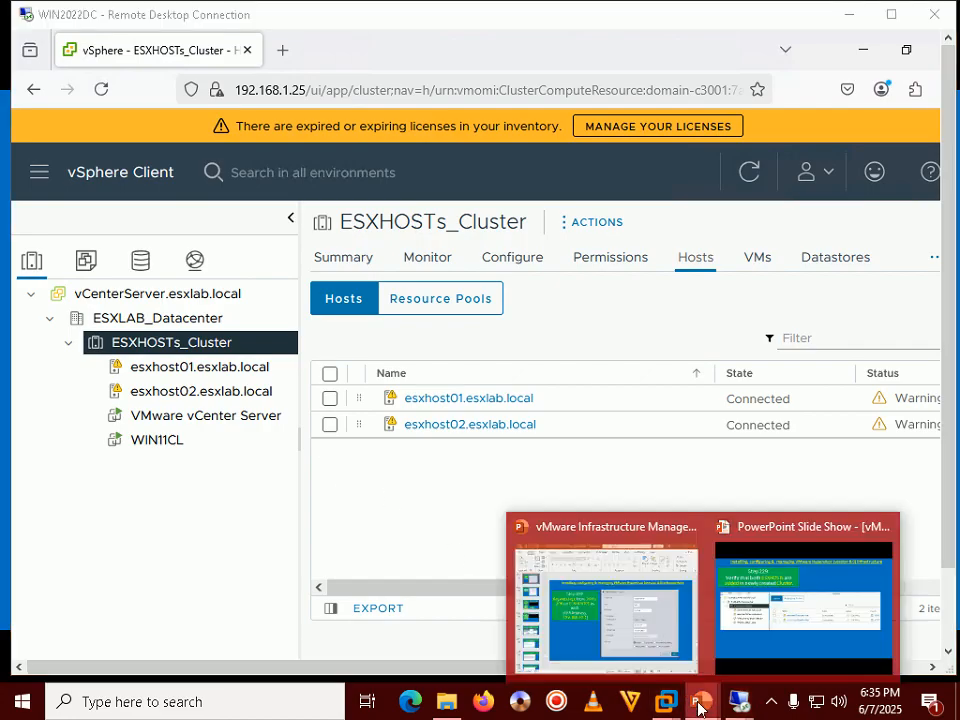
left_click(762, 605)
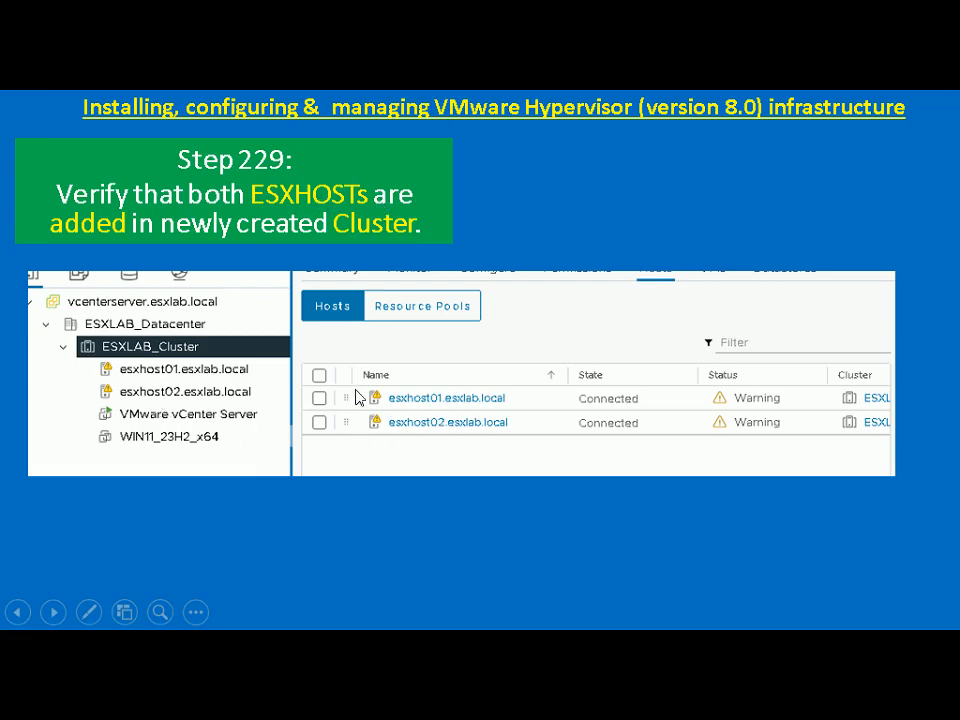
key("alt+Tab")
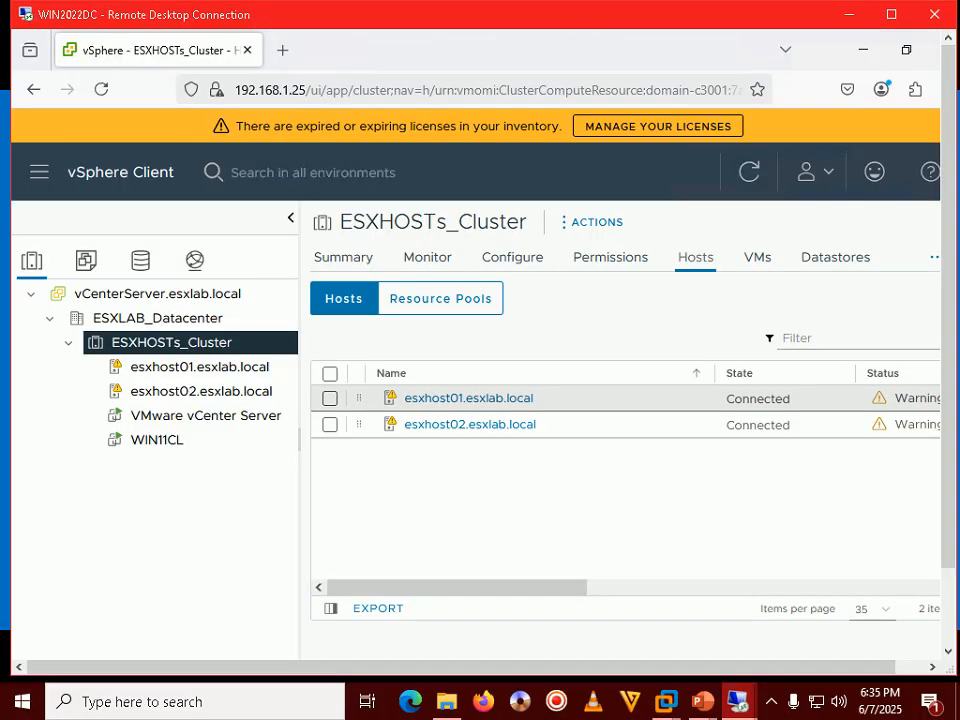
double_click(522, 22)
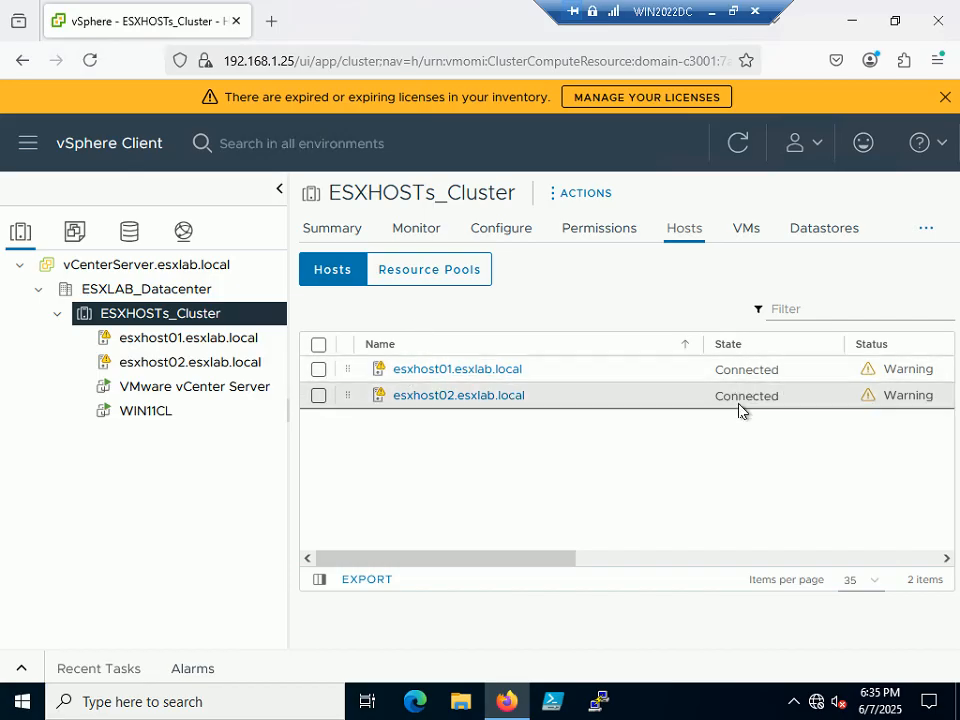
left_click(732, 12)
mouse_move(703, 700)
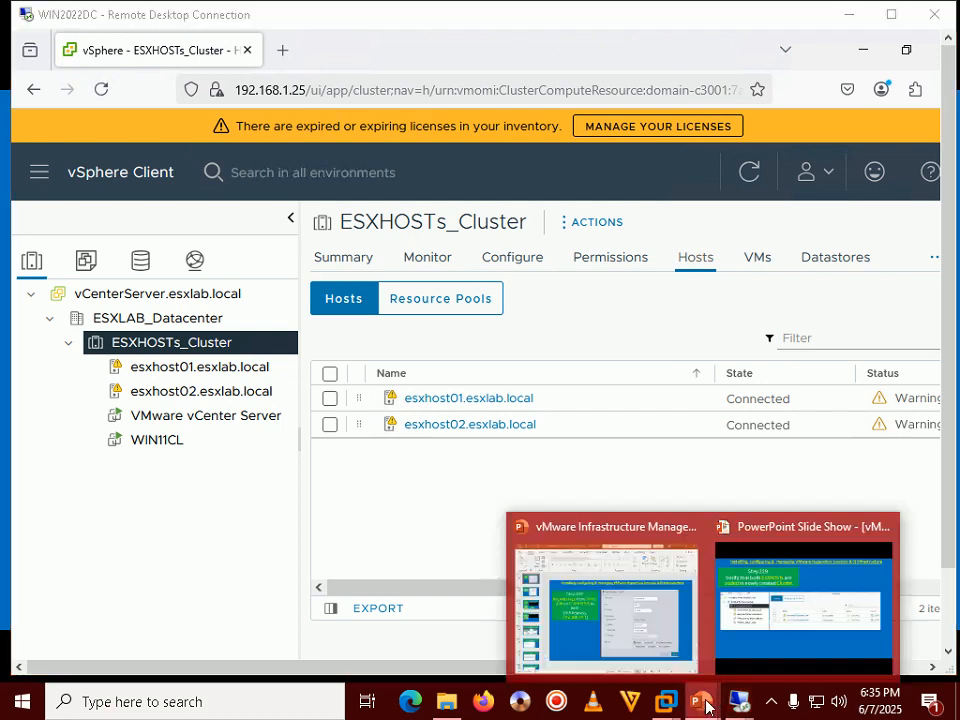
left_click(806, 567)
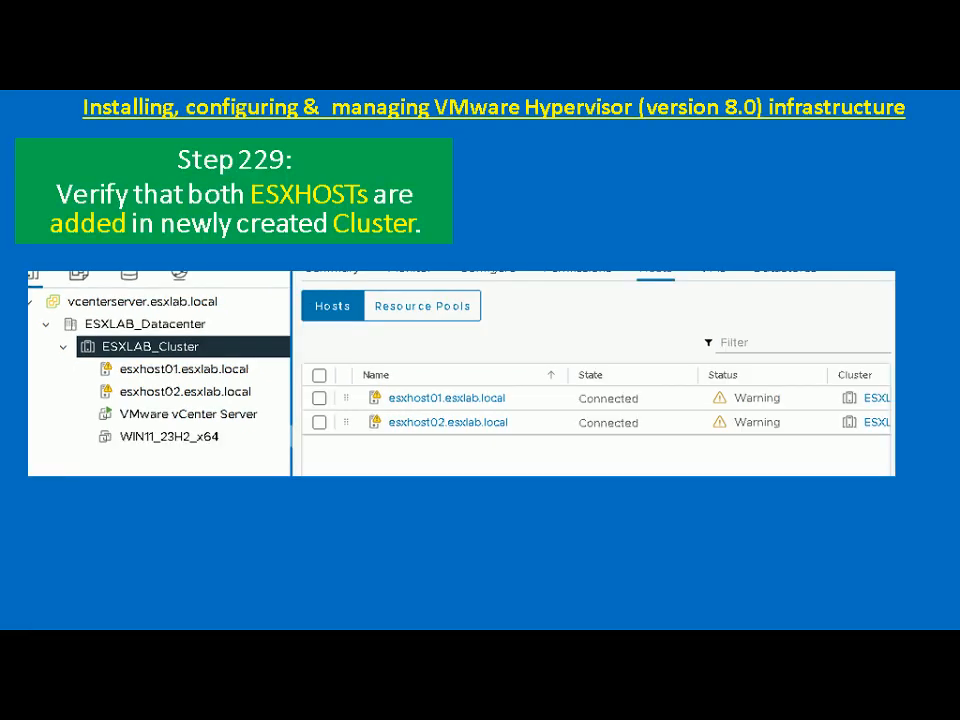
key("Right")
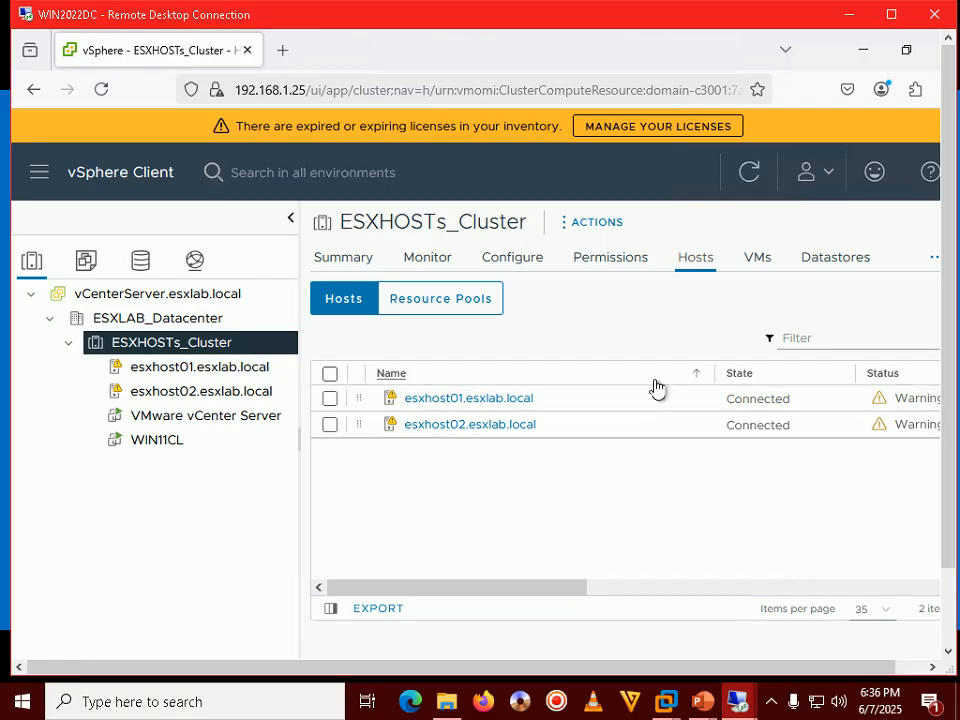
left_click(933, 258)
left_click(887, 228)
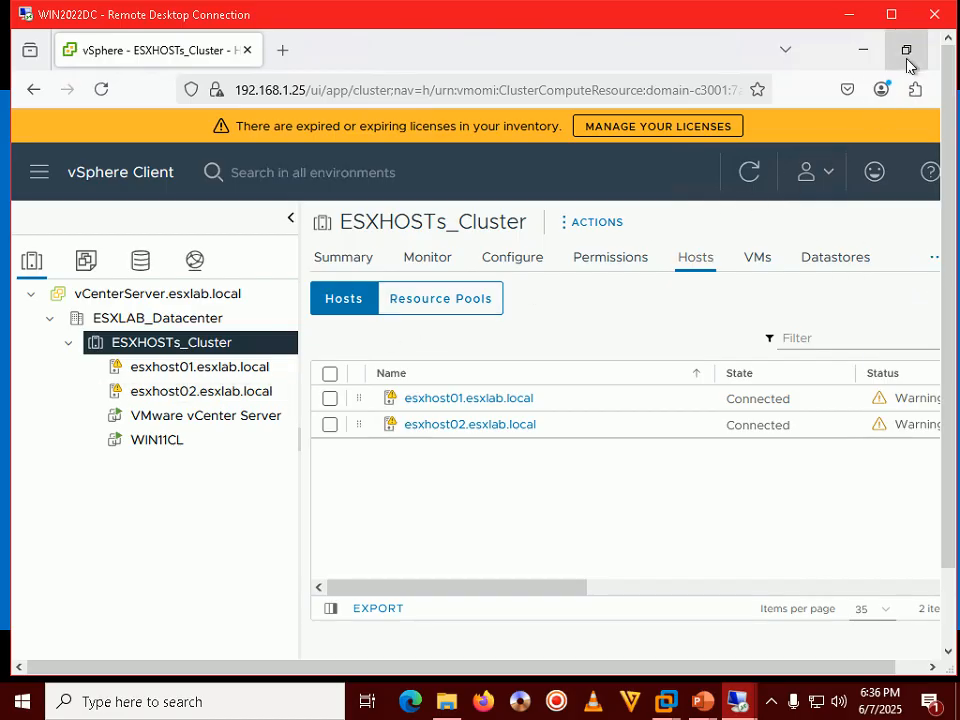
left_click(771, 701)
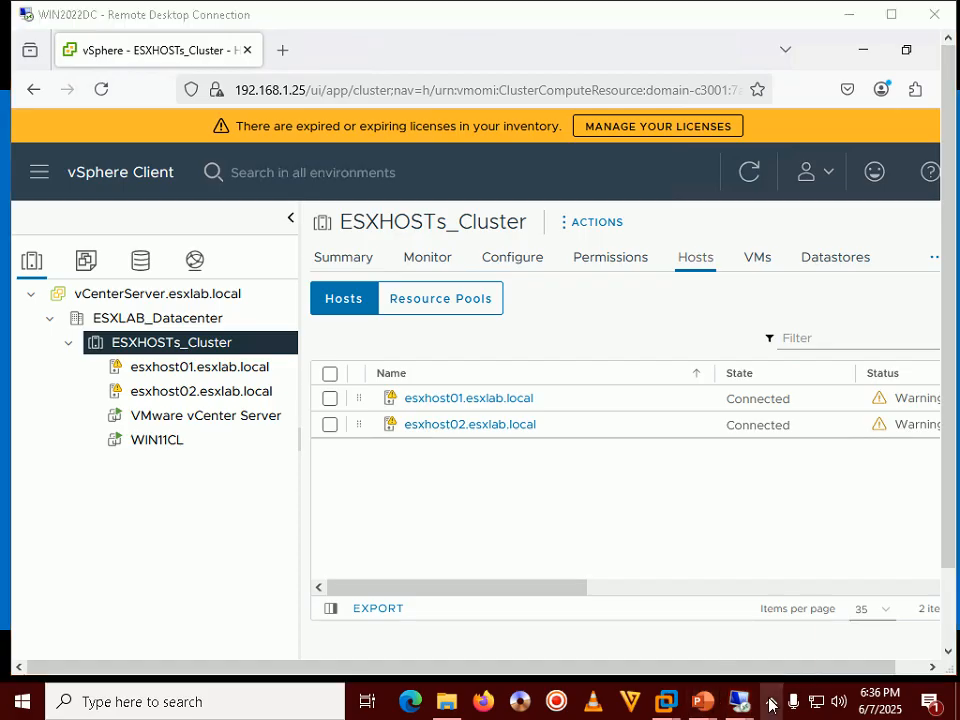
left_click(770, 700)
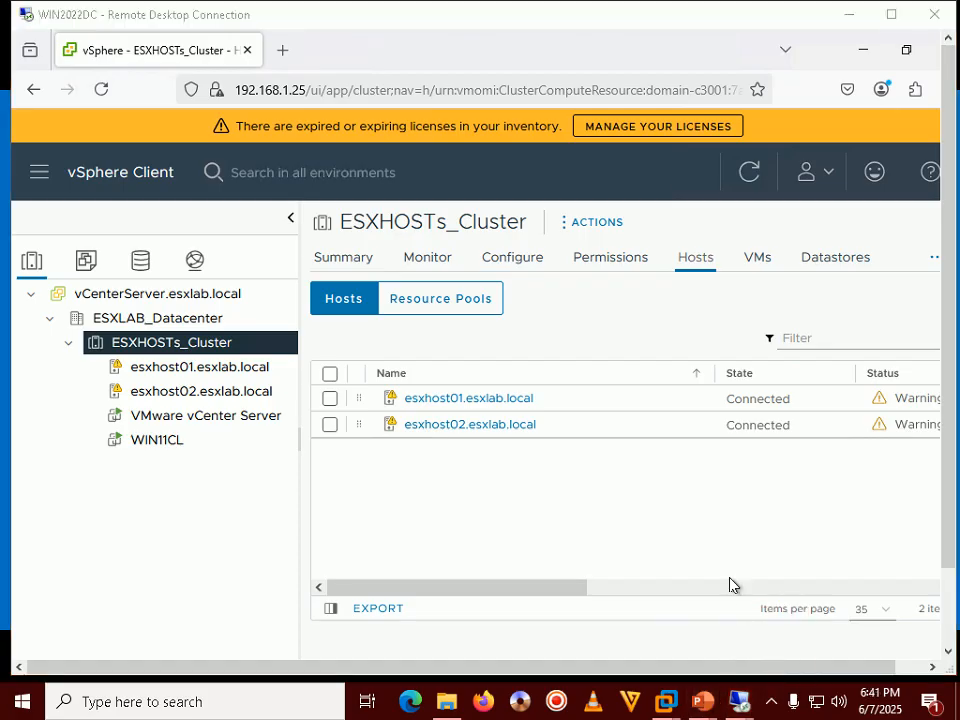
left_click(527, 518)
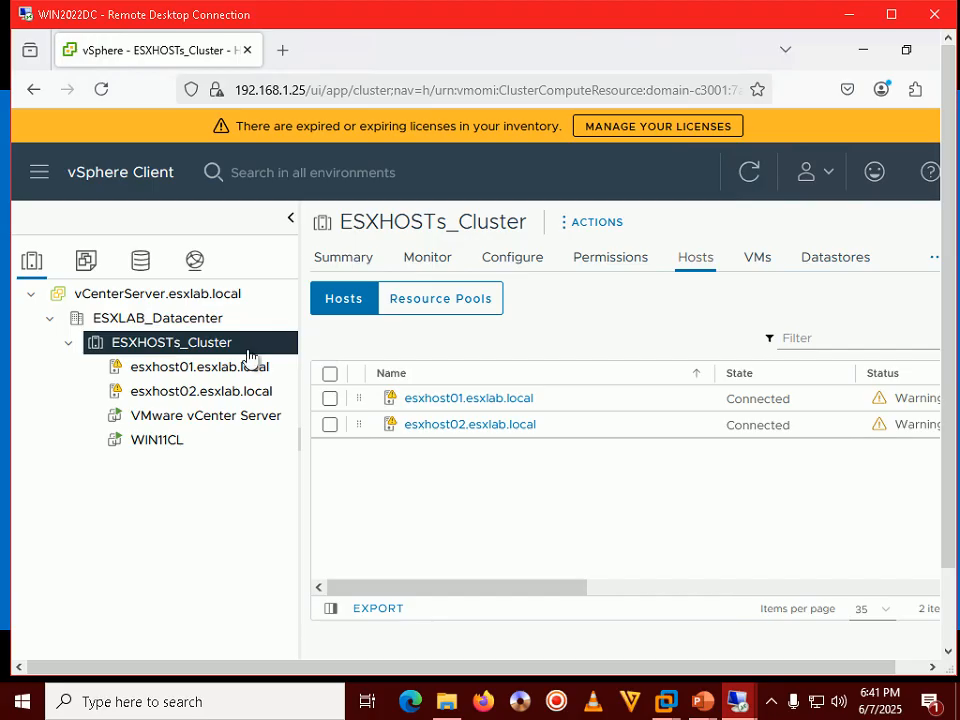
Open ESXHOSTs_Cluster's Configure > vSphere Availability page showing vSphere HA turned on
left_click(512, 258)
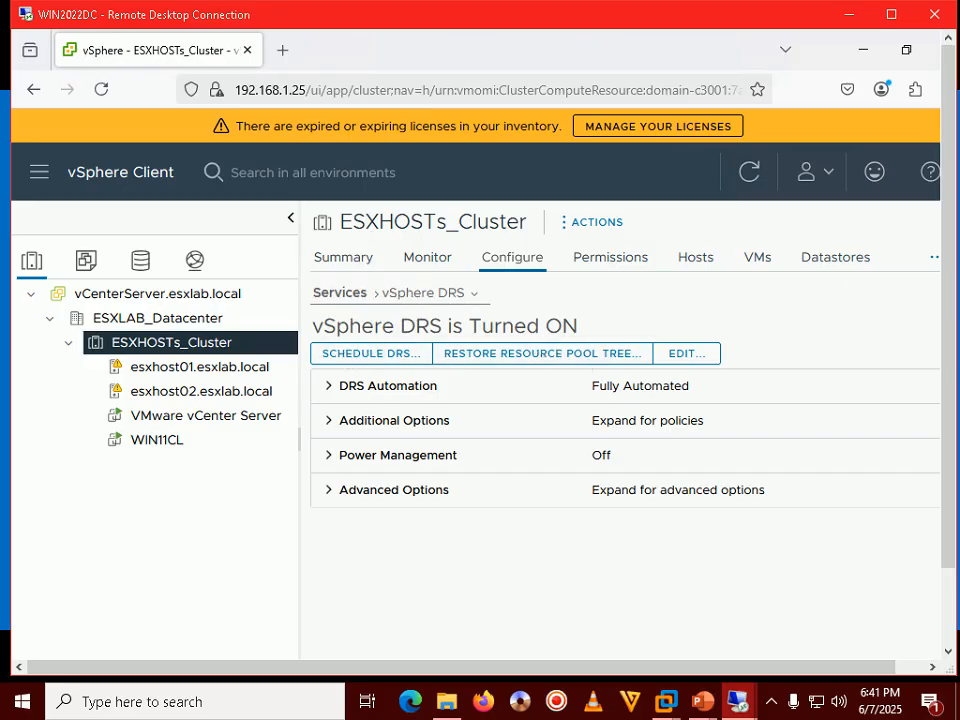
left_click(477, 294)
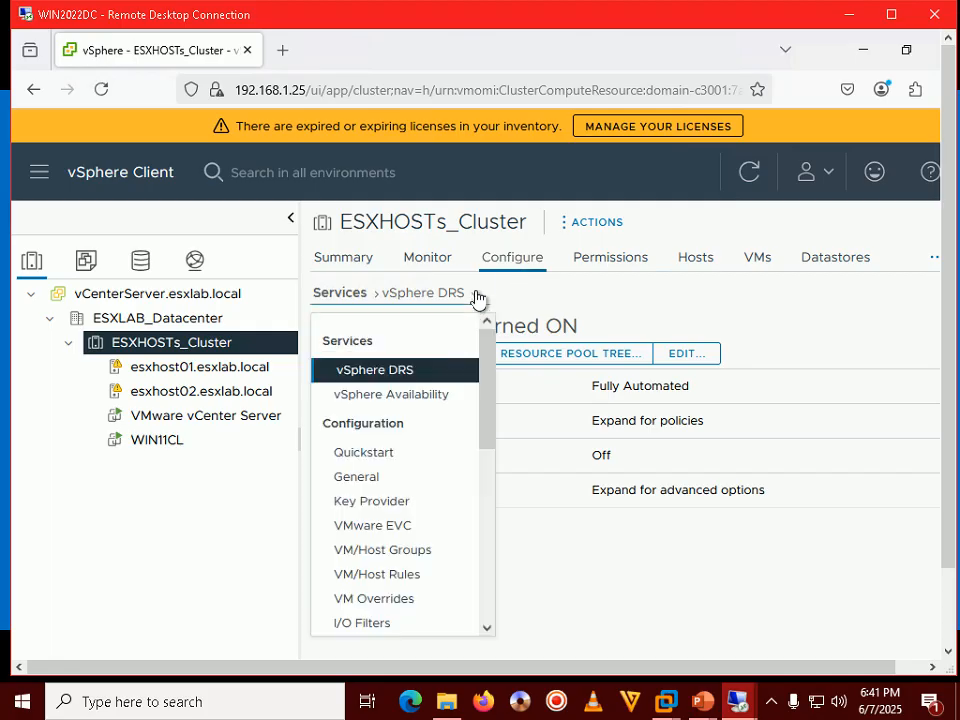
left_click(398, 404)
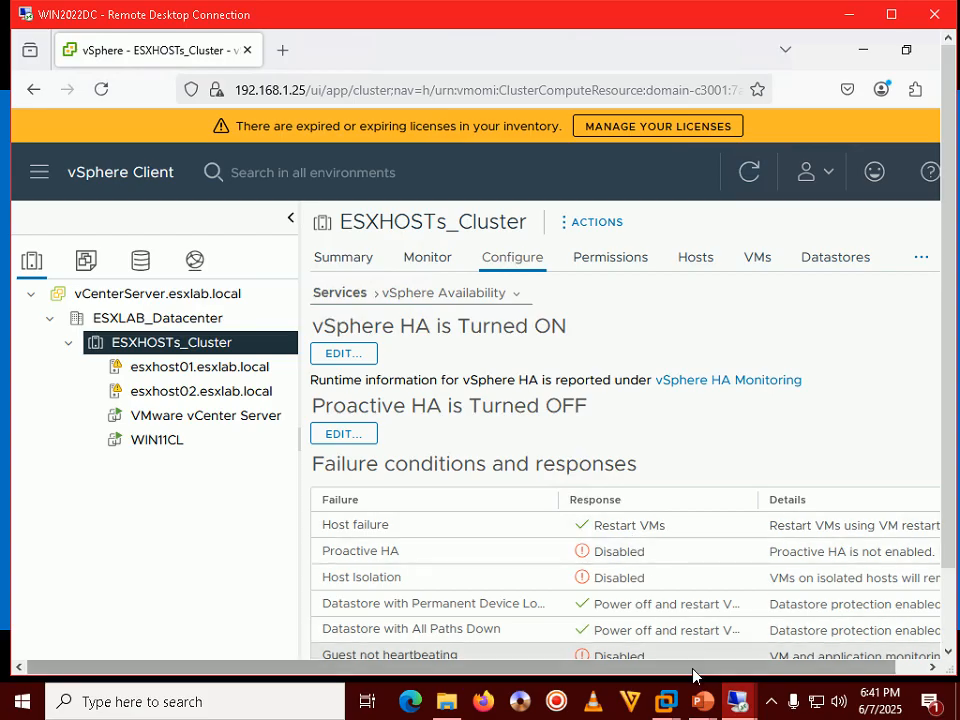
Widen the Response column of the failure conditions table, then bring up the Step 230 slide
left_click_drag(693, 669, 793, 686)
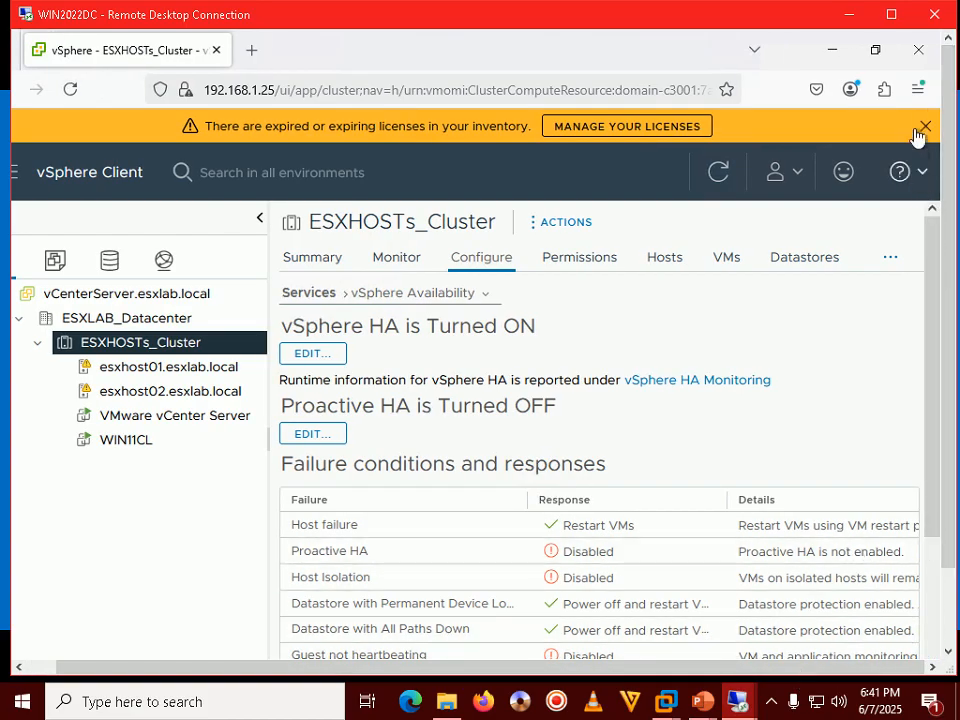
left_click(891, 14)
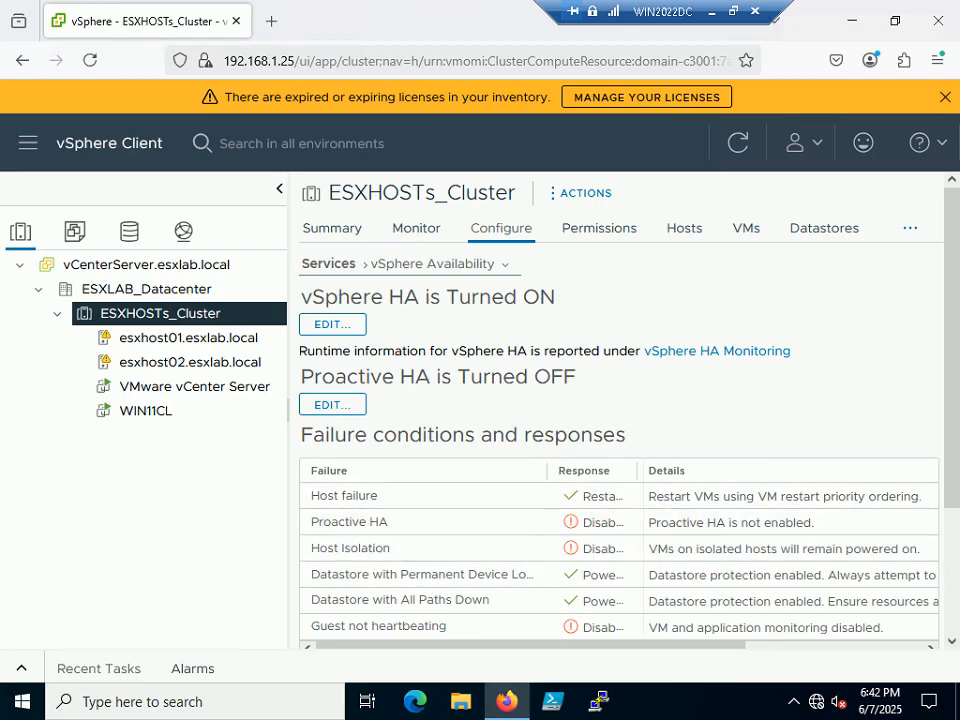
left_click_drag(636, 470, 699, 472)
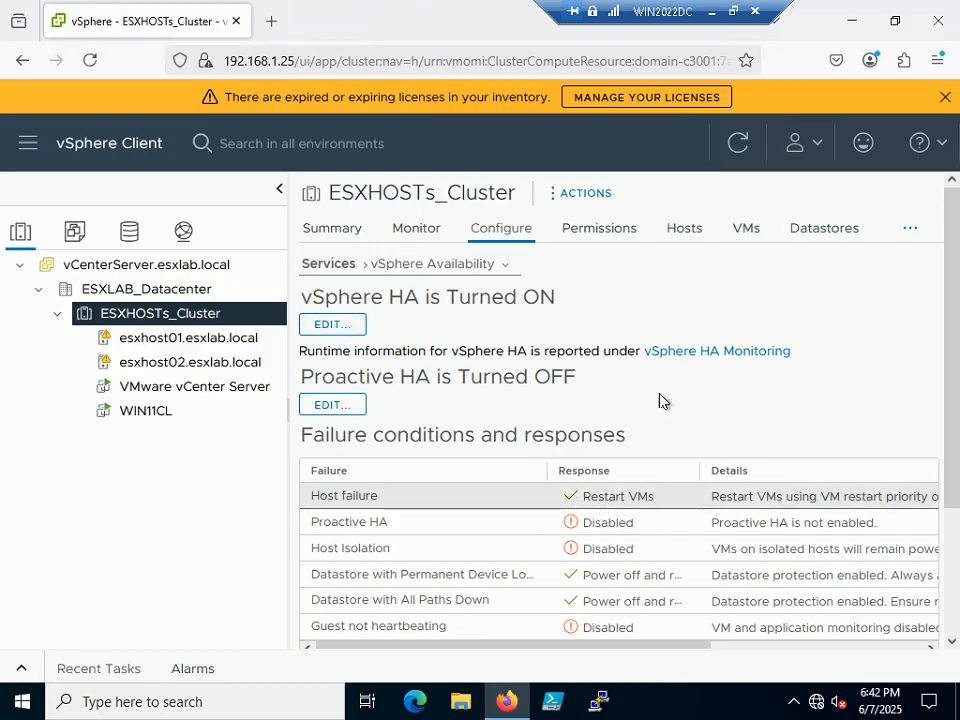
left_click(733, 11)
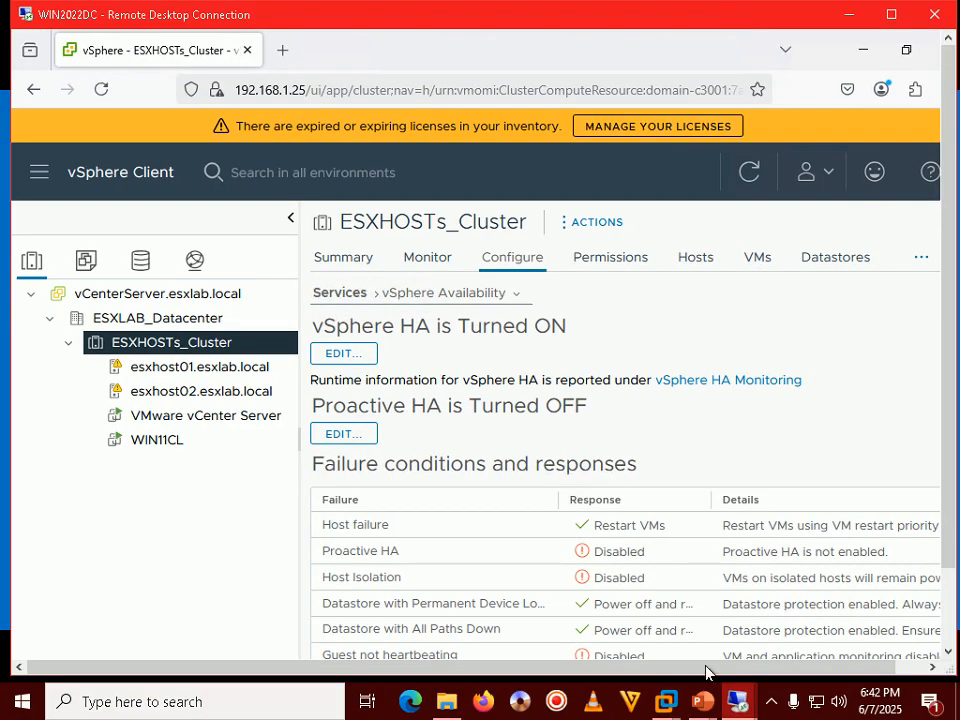
mouse_move(704, 700)
left_click(800, 600)
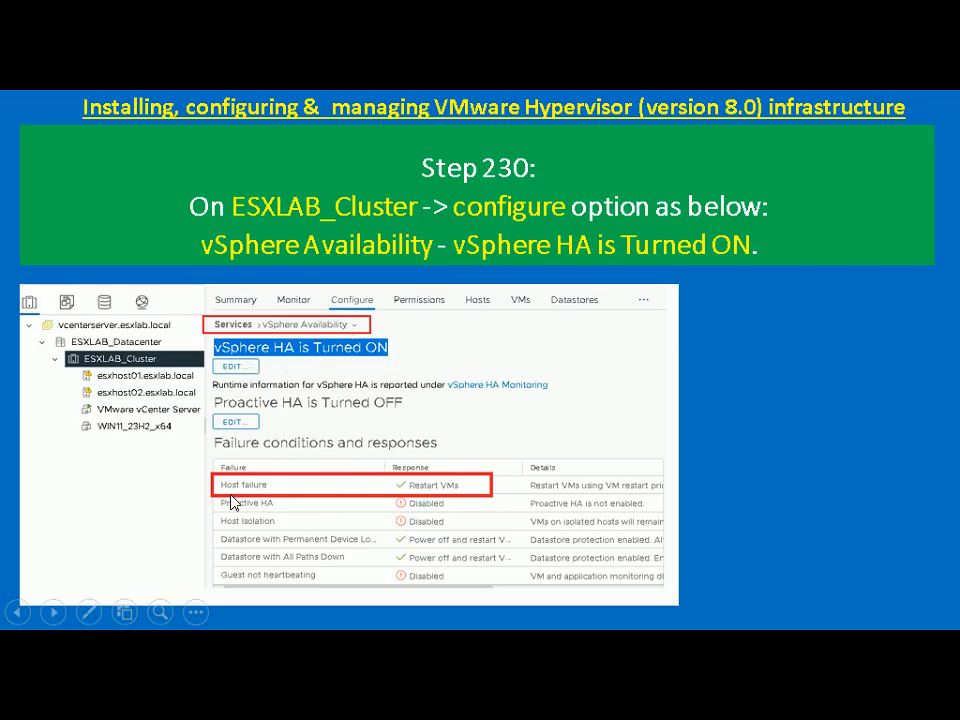
Advance to the Step 231 slide showing DRS turned on and Fully Automated
left_click(730, 437)
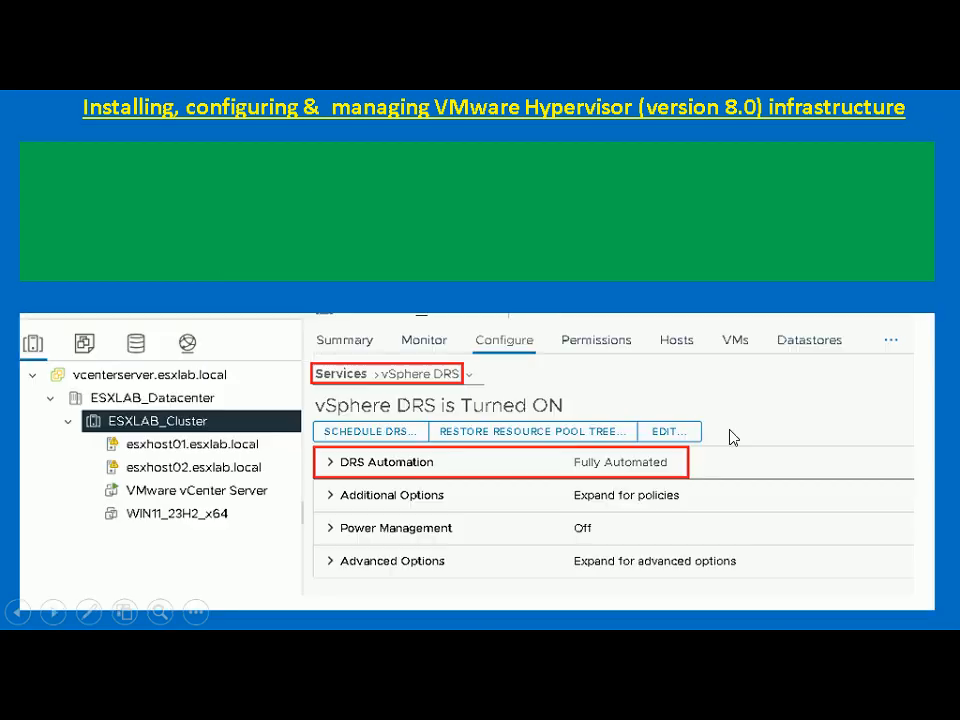
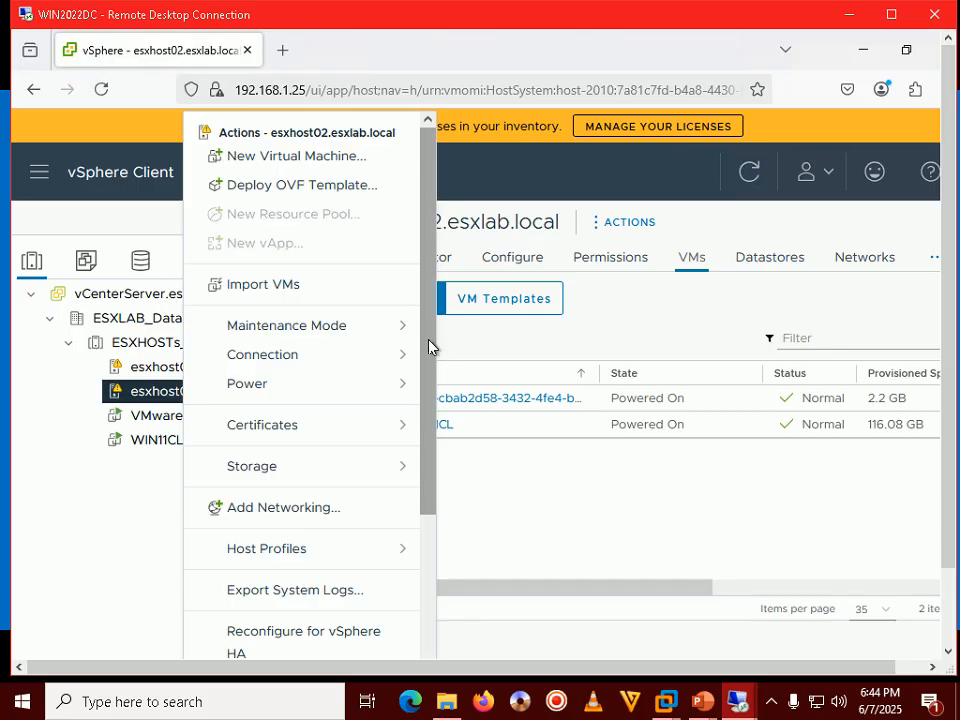
Begin shutting down host esxhost02 with 'HA Test' as the reason, then bring up the tutorial slideshow
left_click(323, 386)
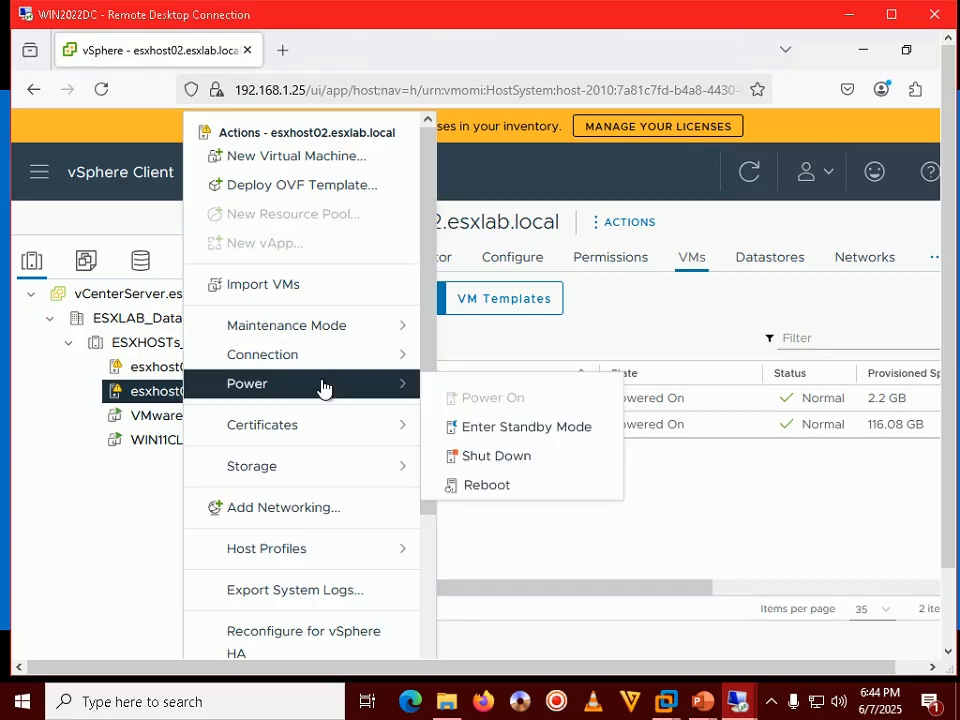
left_click(503, 459)
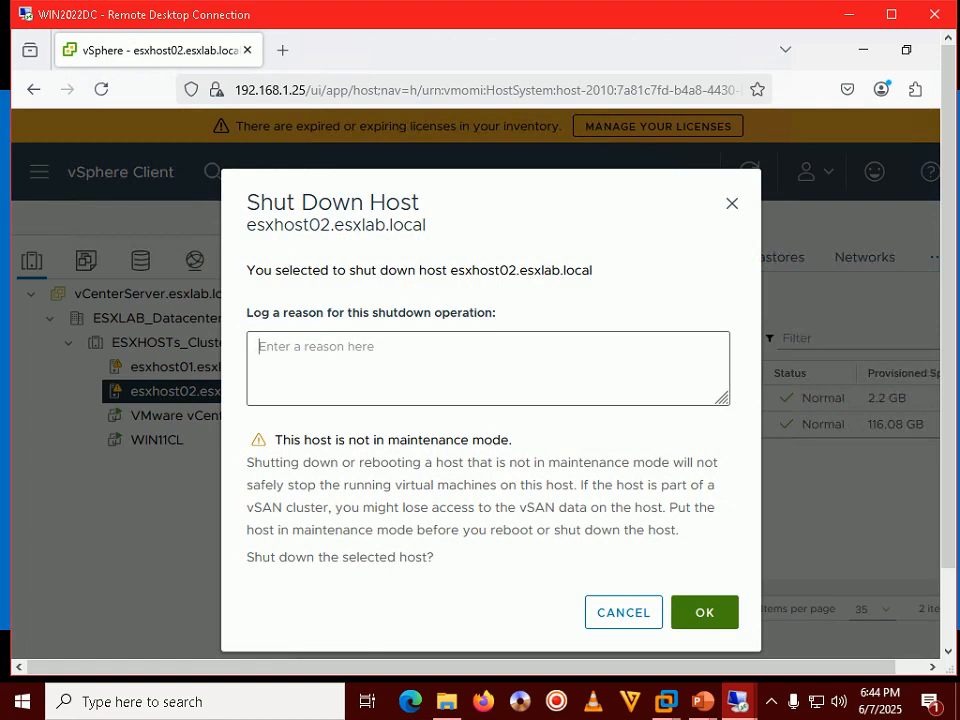
type("HA Test")
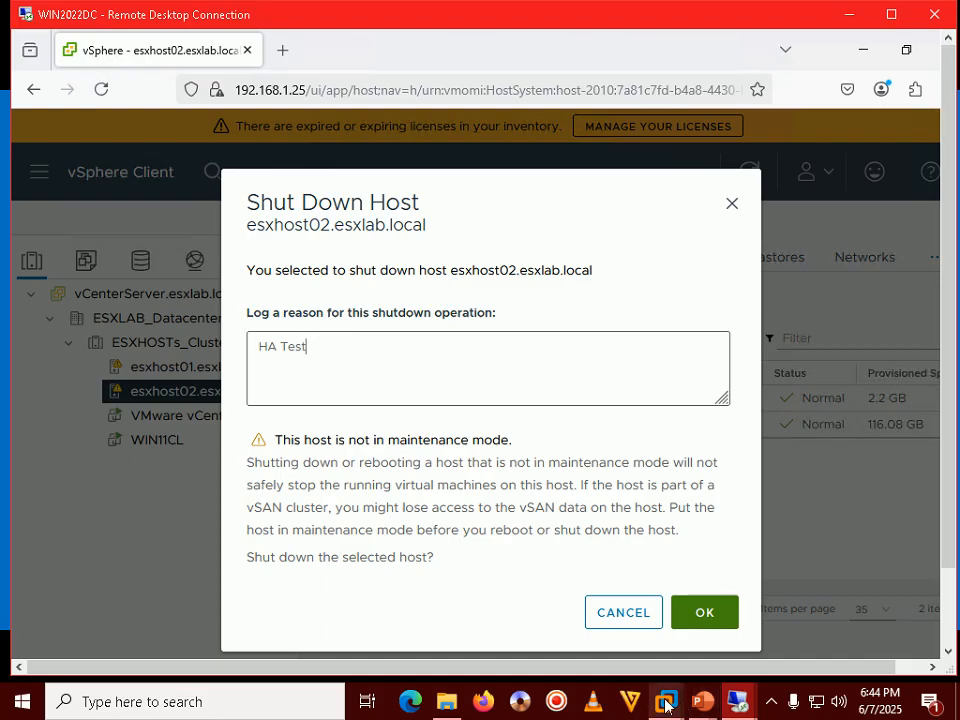
mouse_move(703, 701)
left_click(800, 600)
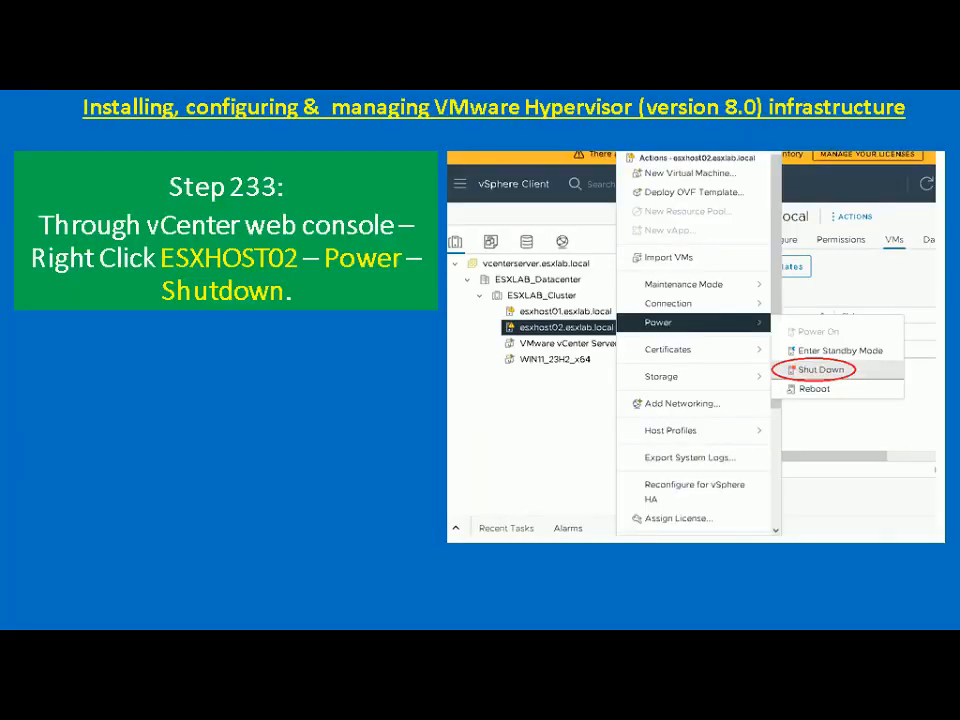
Advance the tutorial slideshow to the Step 234 slide
key("Right")
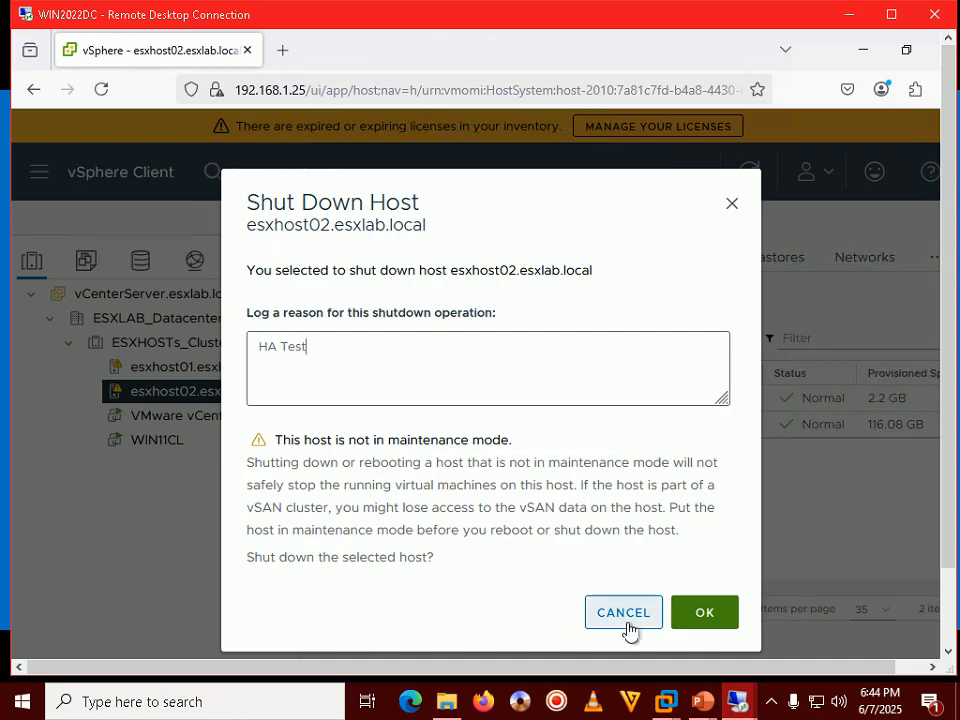
Confirm the esxhost02 shutdown and wait until its VMs list shows No items found
left_click(712, 613)
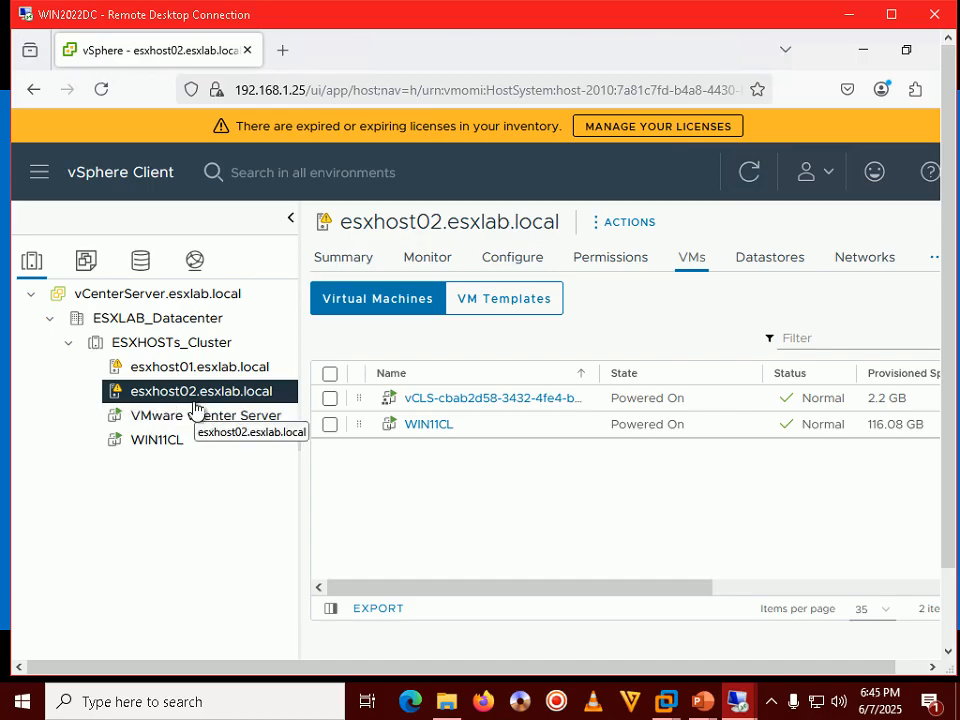
left_click(770, 703)
left_click(770, 703)
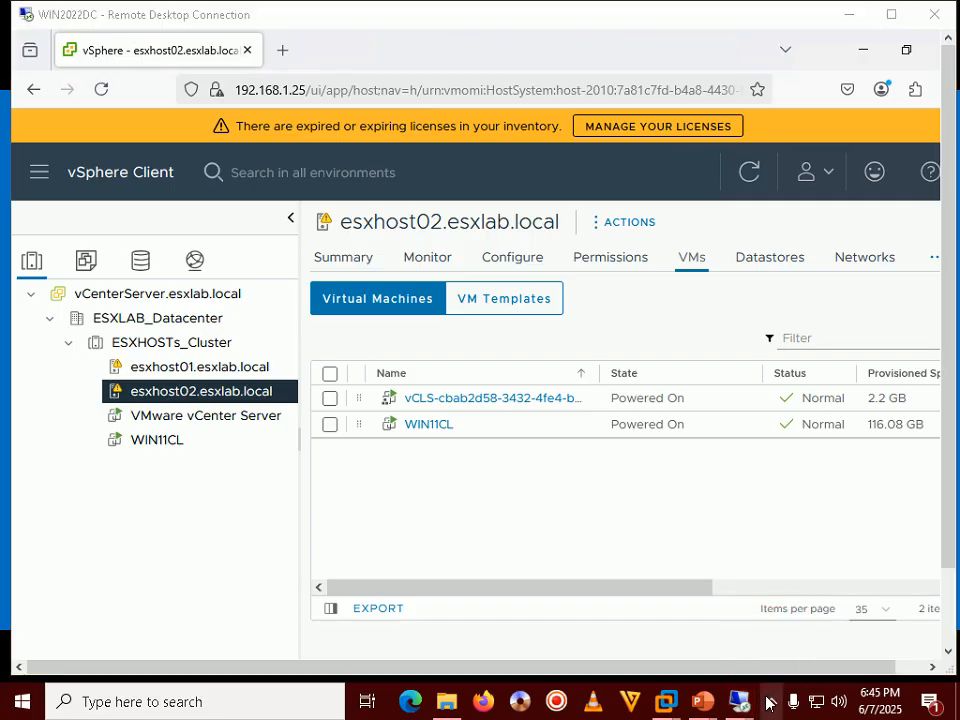
left_click(632, 523)
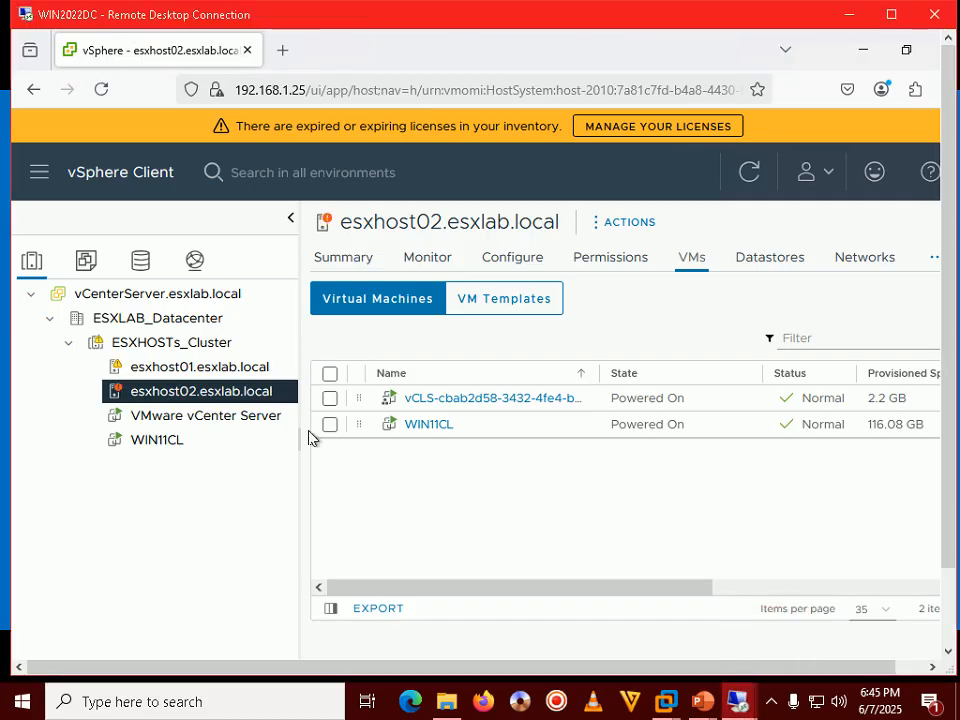
left_click(773, 706)
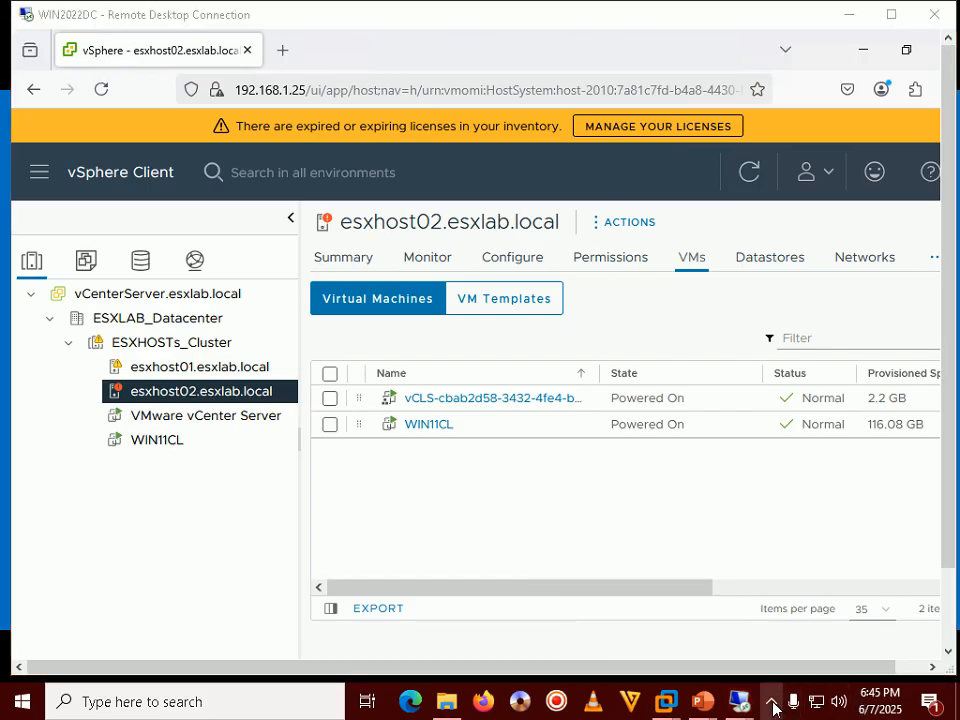
left_click(470, 492)
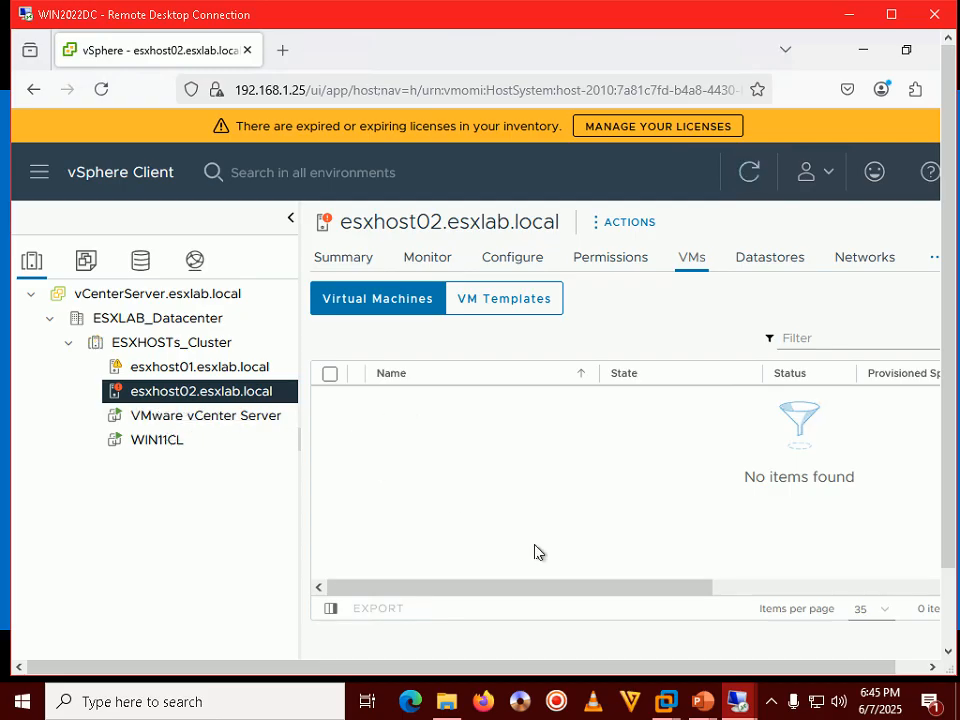
Verify in VMware Workstation's Library that ESXHOST02 is Powered off, then minimize Workstation
left_click(664, 703)
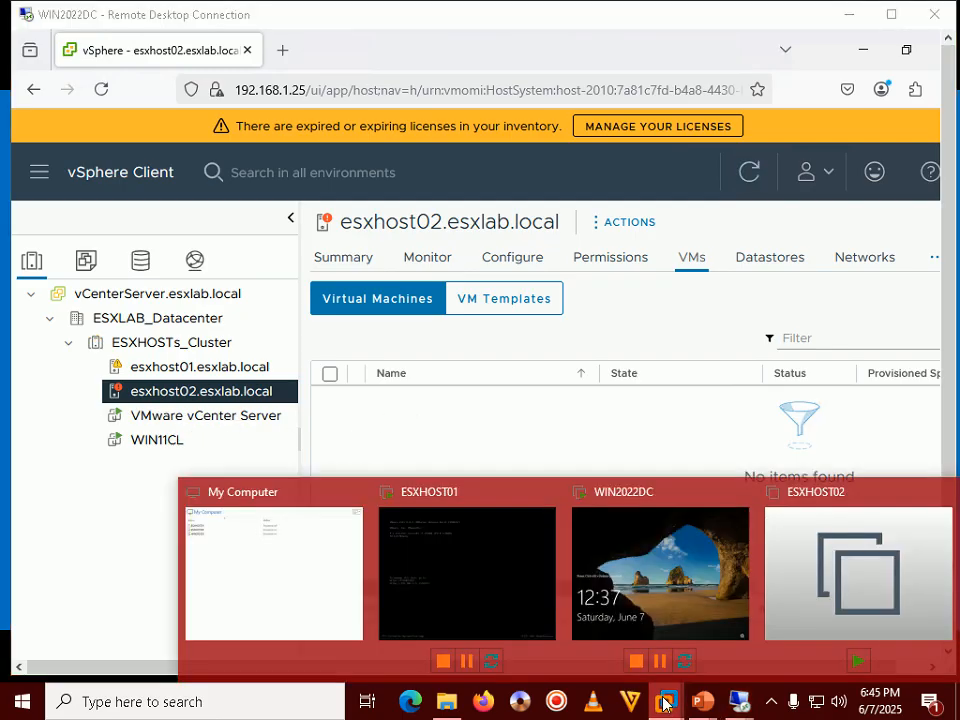
left_click(300, 565)
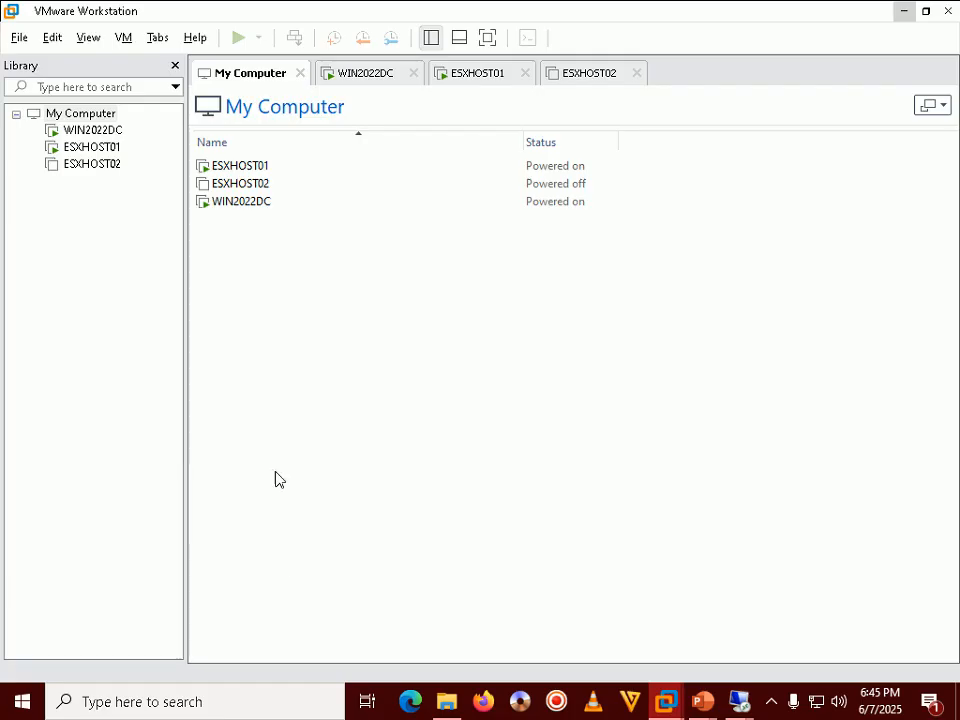
left_click(66, 165)
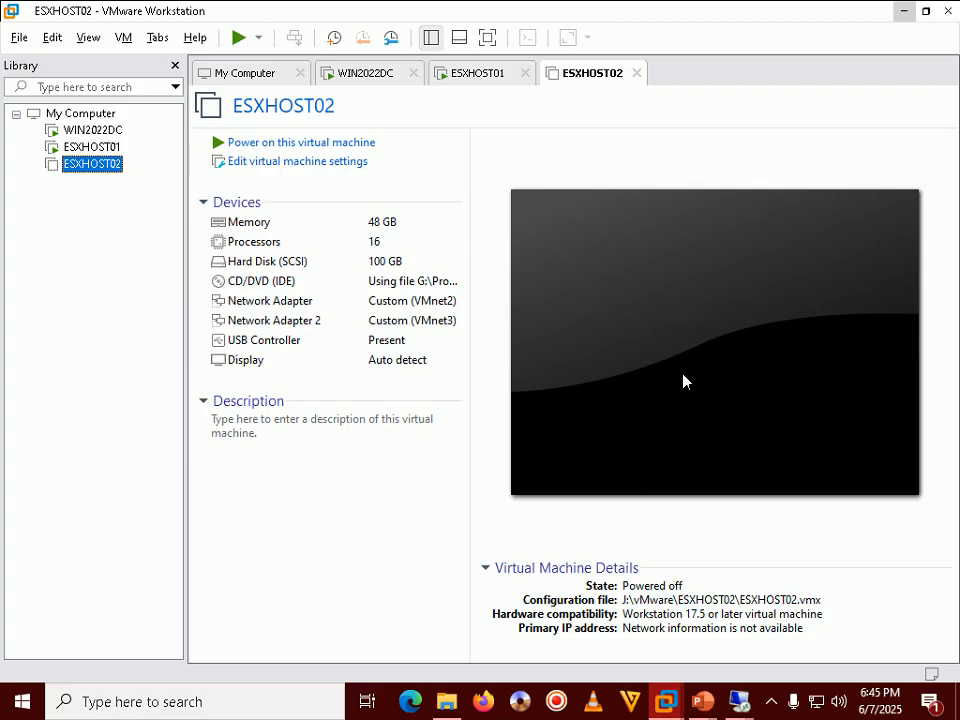
left_click(903, 18)
Advance the slideshow to Step 235 on verifying the VM restart, then return to vSphere
mouse_move(702, 697)
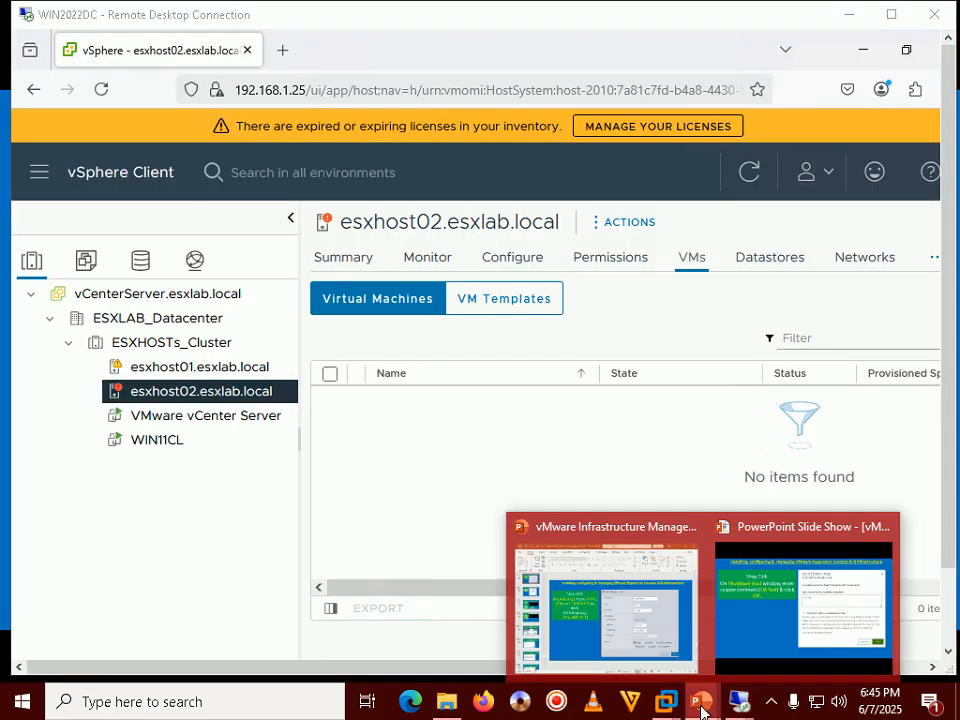
left_click(817, 561)
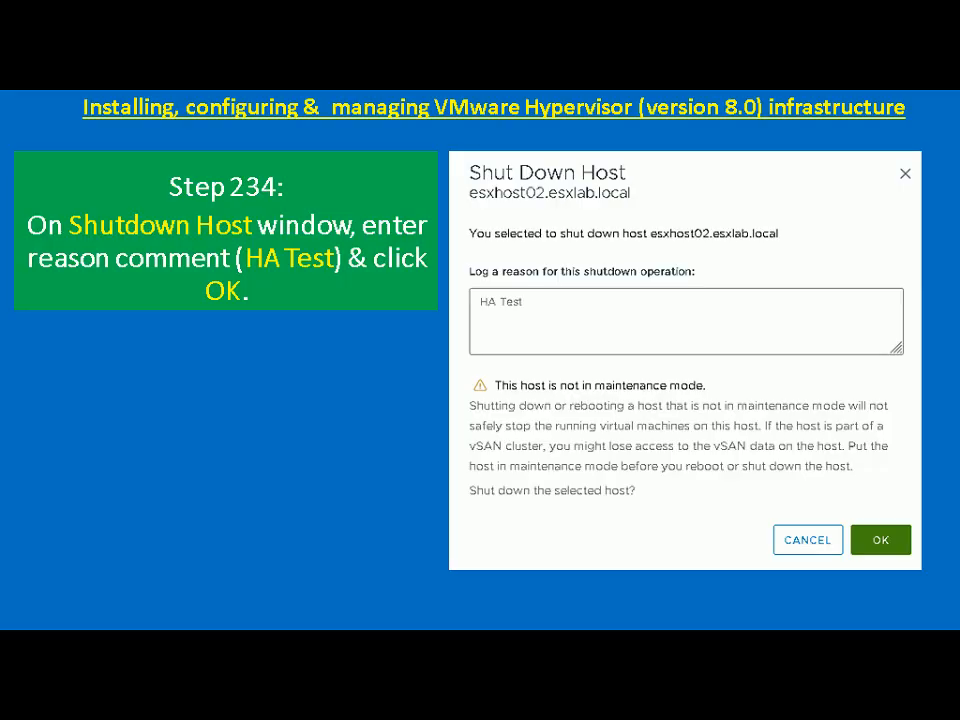
key("Right")
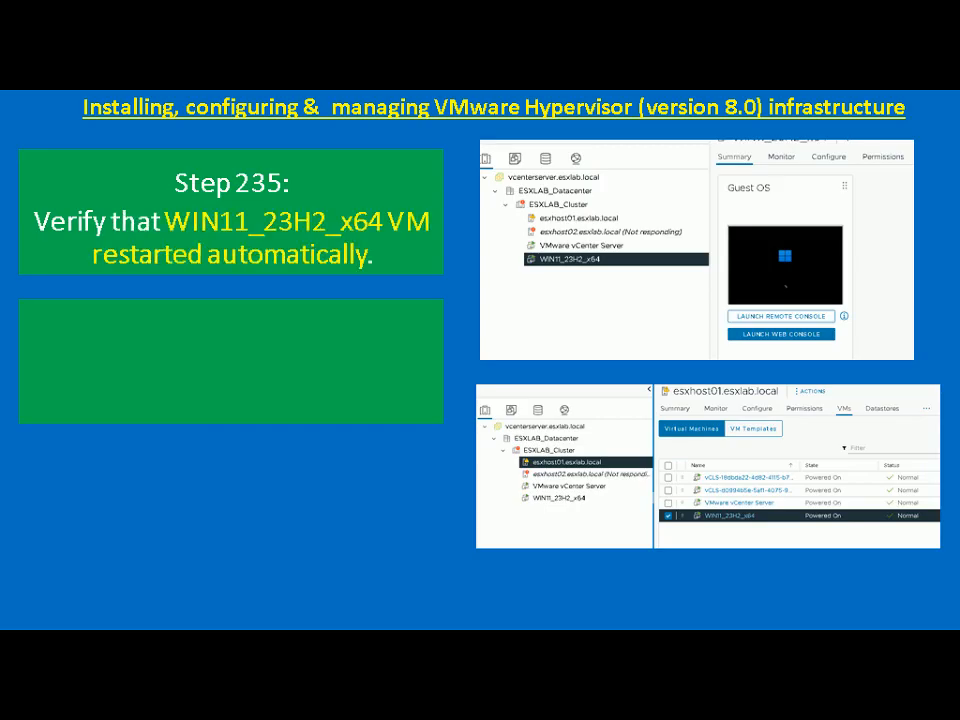
key("alt+Tab")
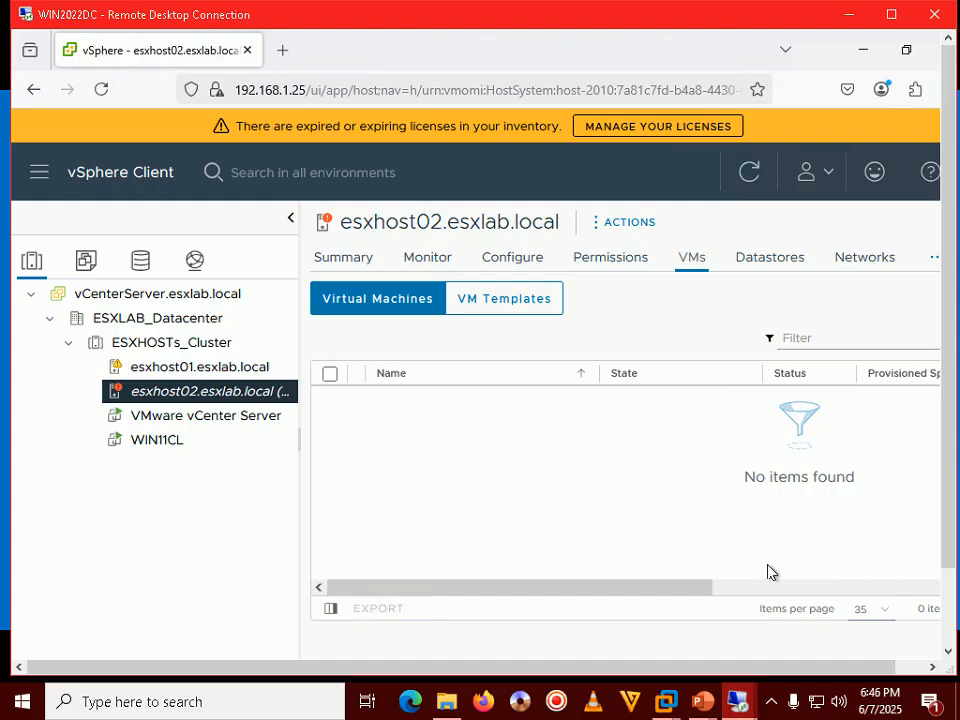
Make the remote session full screen and open WIN11CL's Summary from esxhost01's VM list
double_click(675, 12)
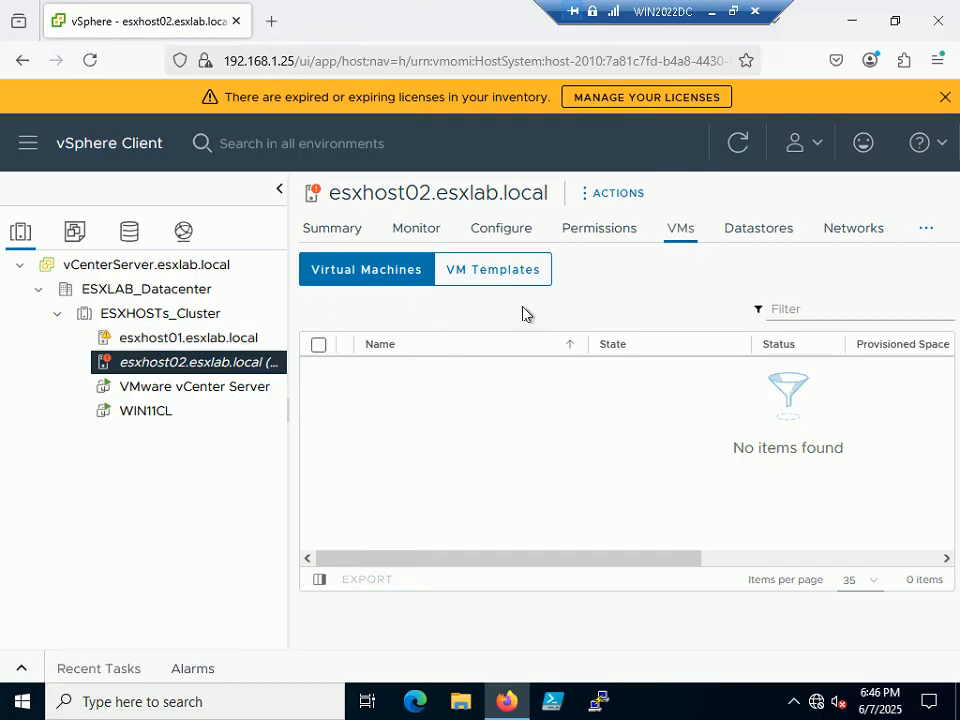
left_click(170, 340)
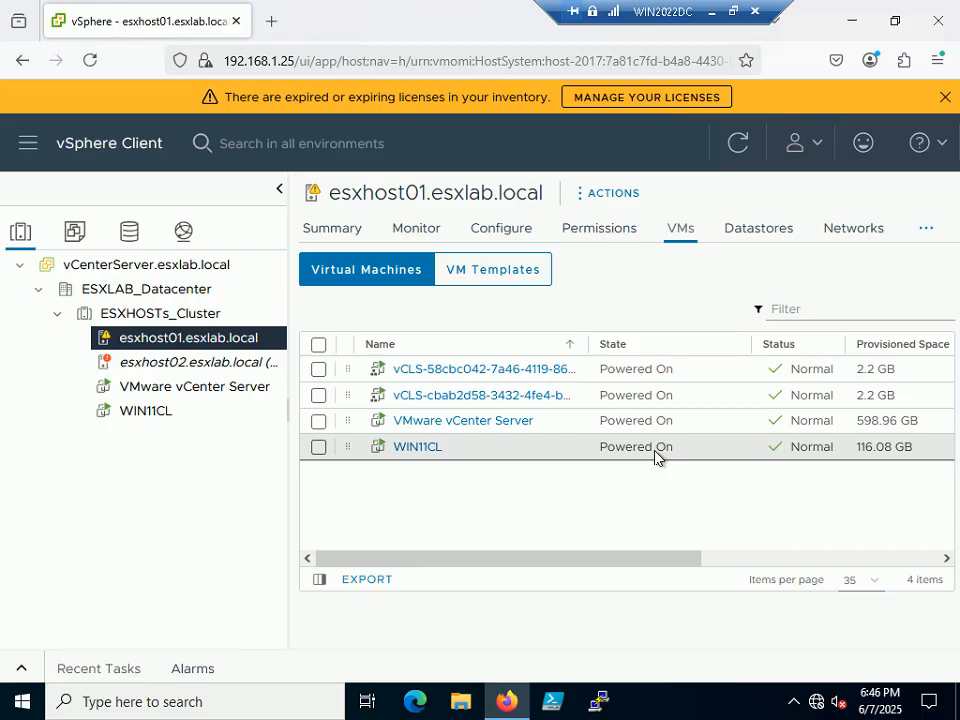
left_click(433, 447)
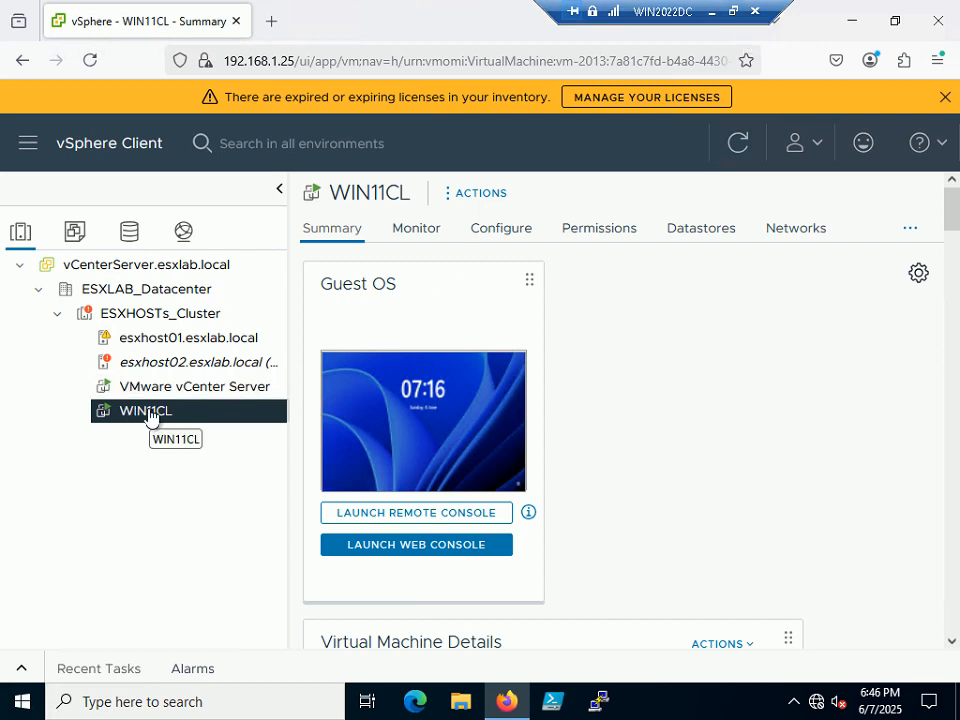
Show esxhost01's VM list with WIN11CL Powered On, then restore the remote session to a window
left_click(188, 339)
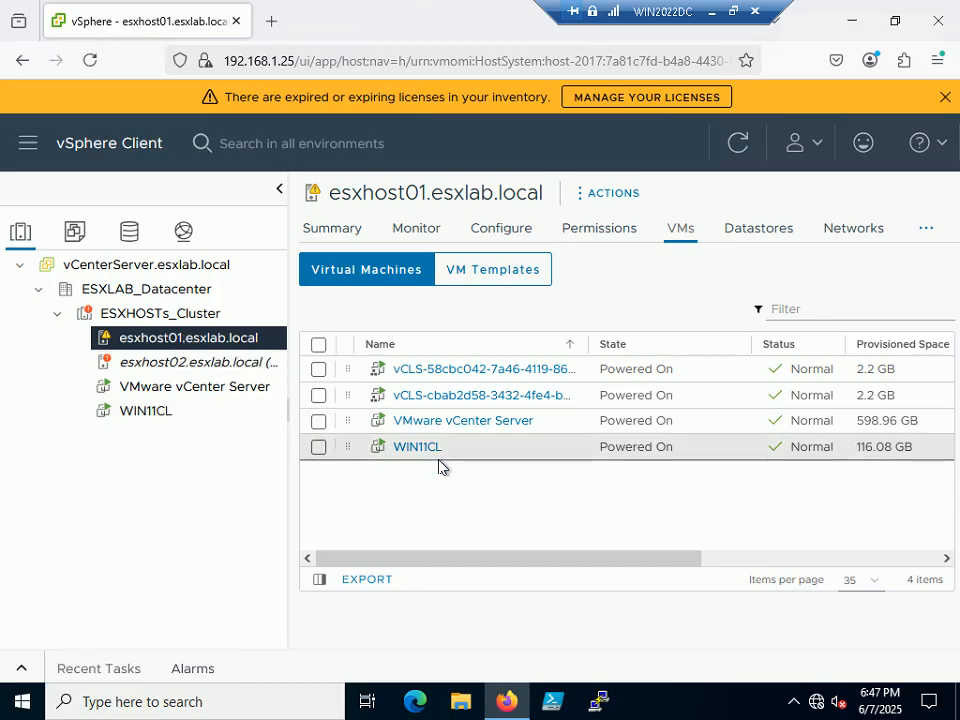
left_click(733, 12)
mouse_move(702, 703)
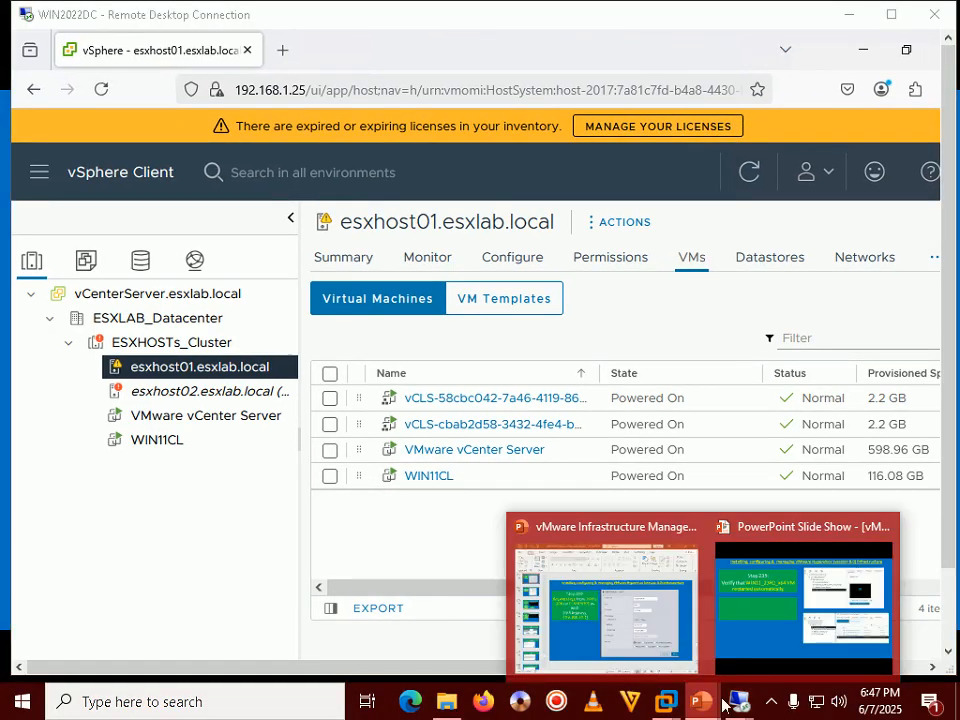
left_click(840, 600)
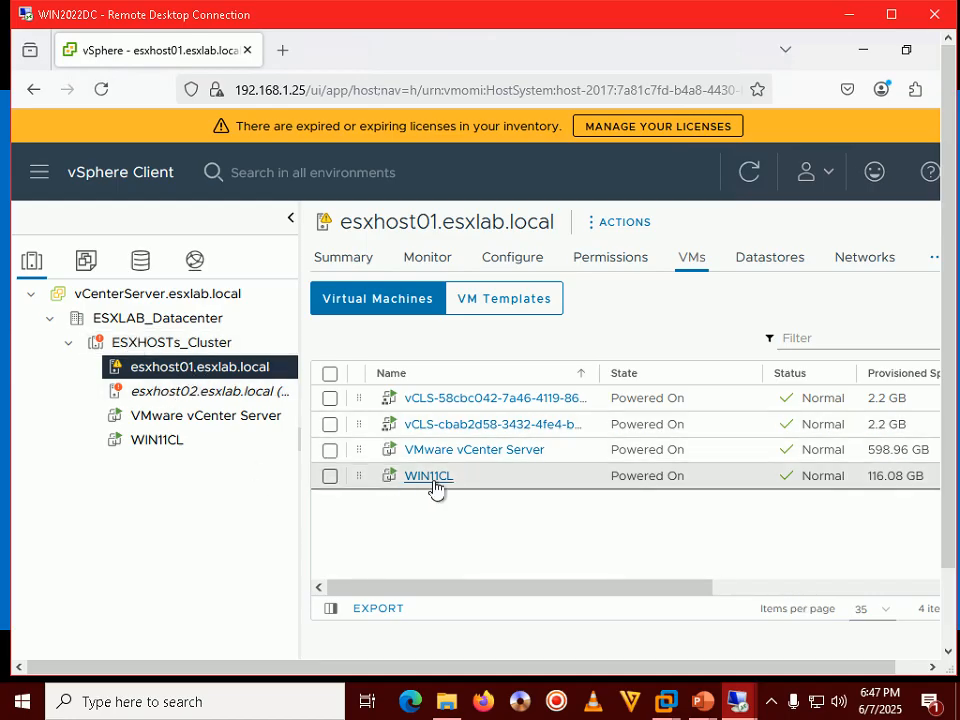
View WIN11CL's own desktop, open and close its Start menu, then minimize that session
mouse_move(735, 702)
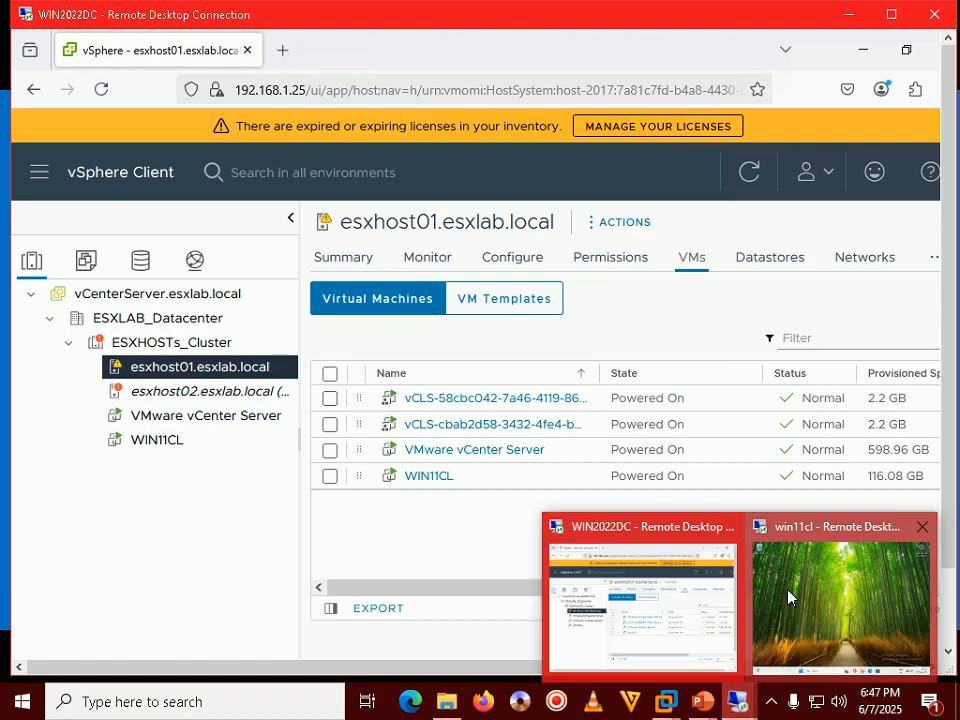
left_click(839, 572)
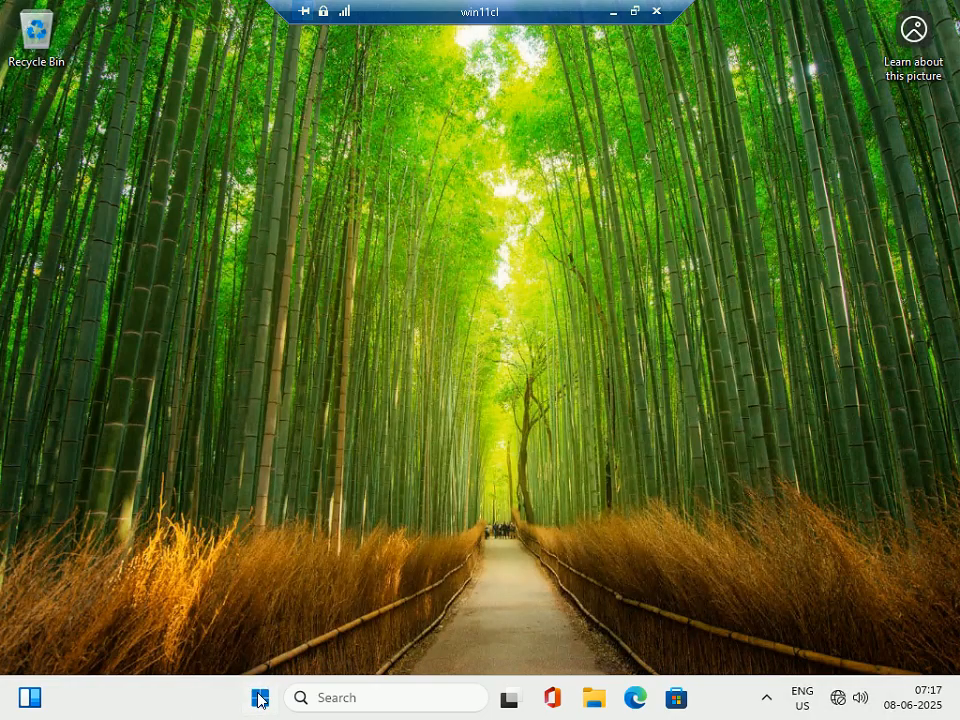
left_click(258, 699)
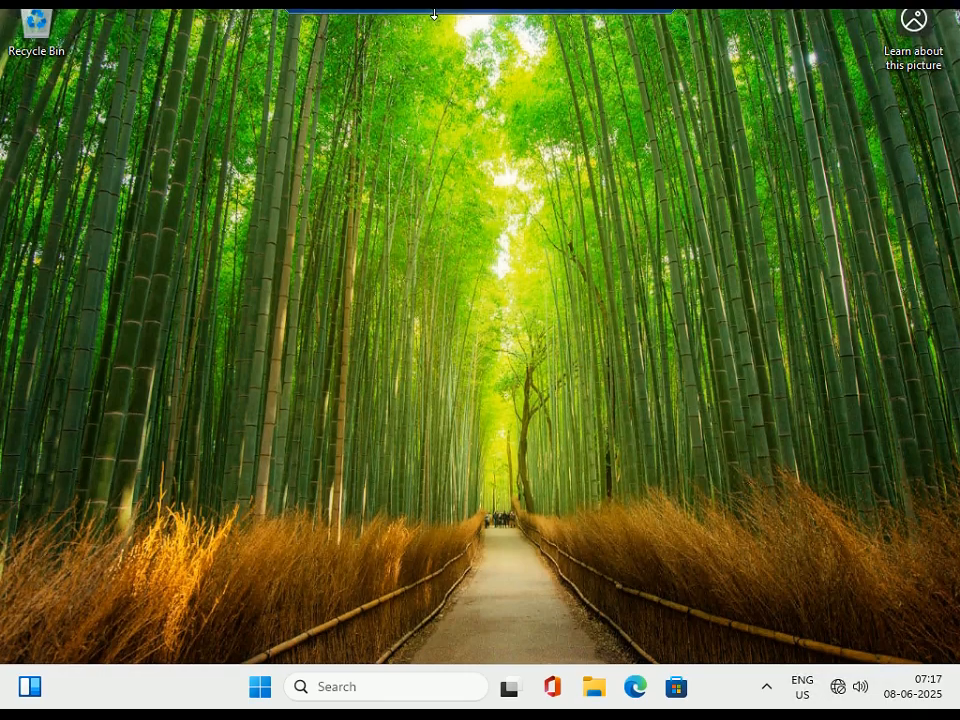
left_click(259, 687)
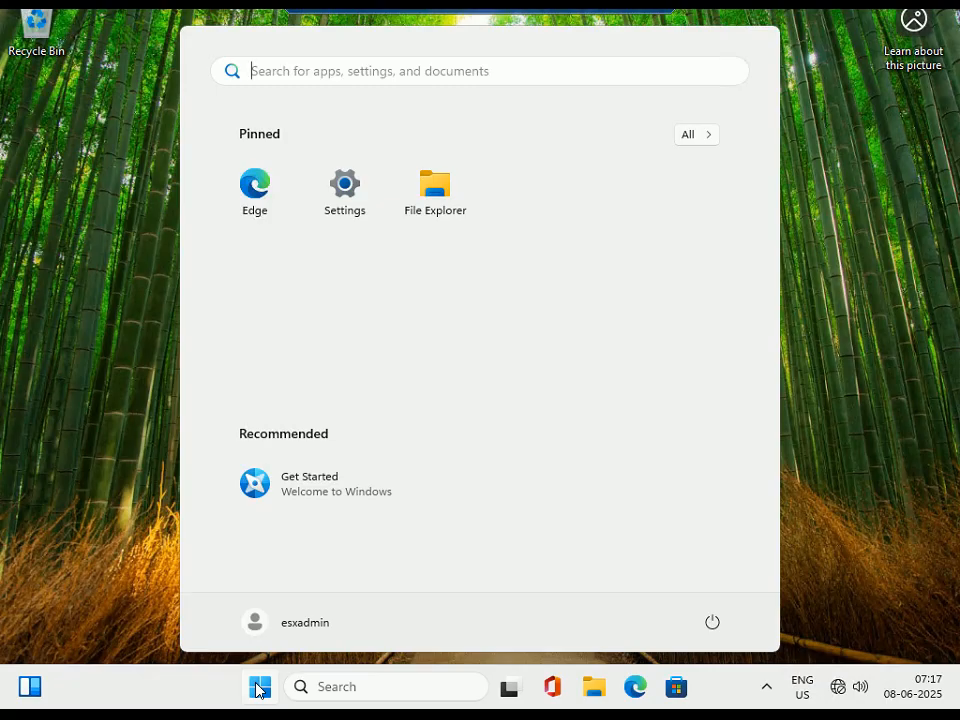
left_click(893, 413)
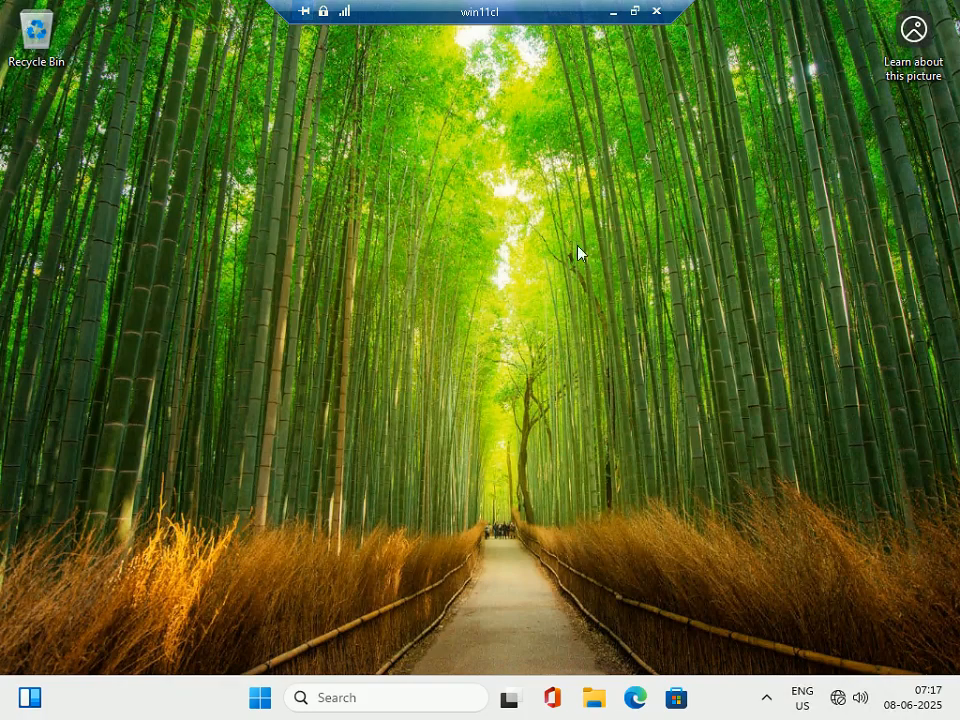
left_click(613, 11)
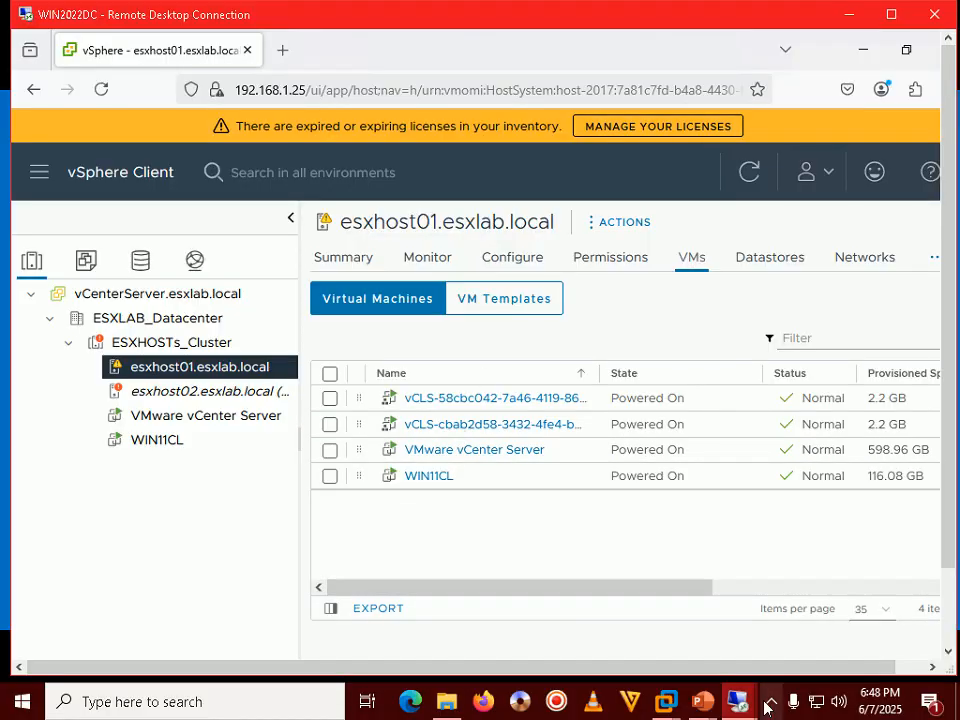
Advance the slideshow to Step 237 about powering ESXHOST02 back on
mouse_move(706, 710)
left_click(784, 606)
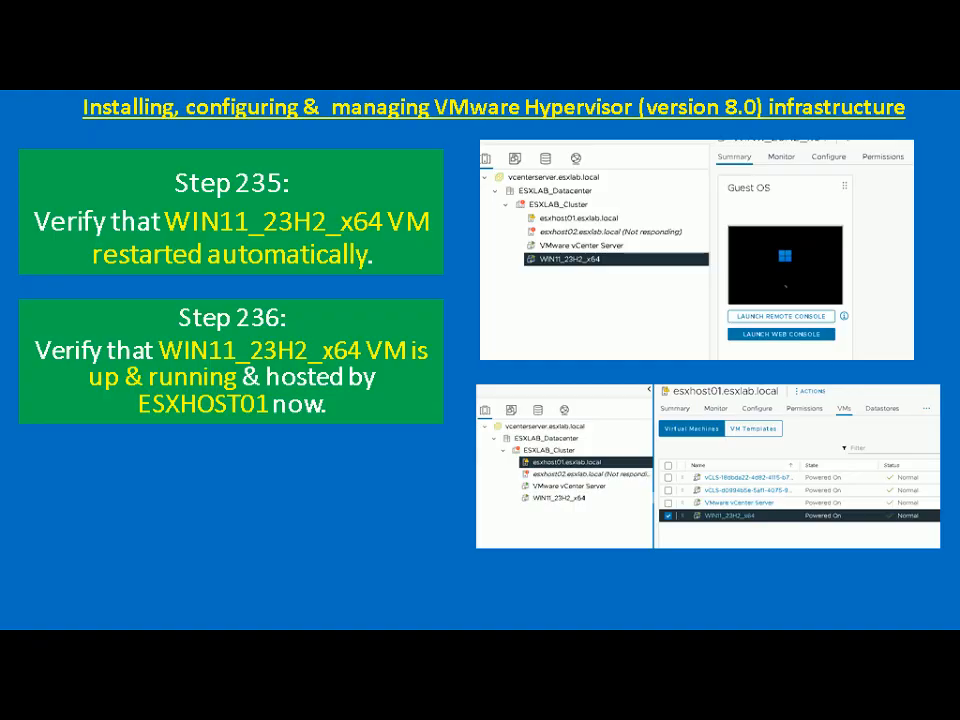
key("Right")
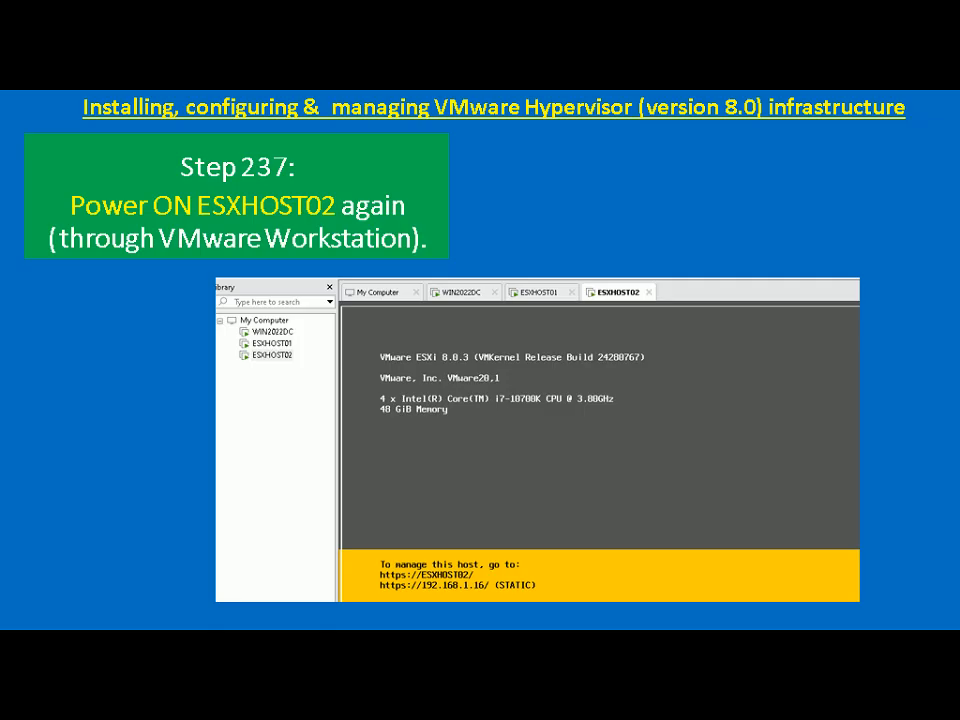
key("alt+Tab")
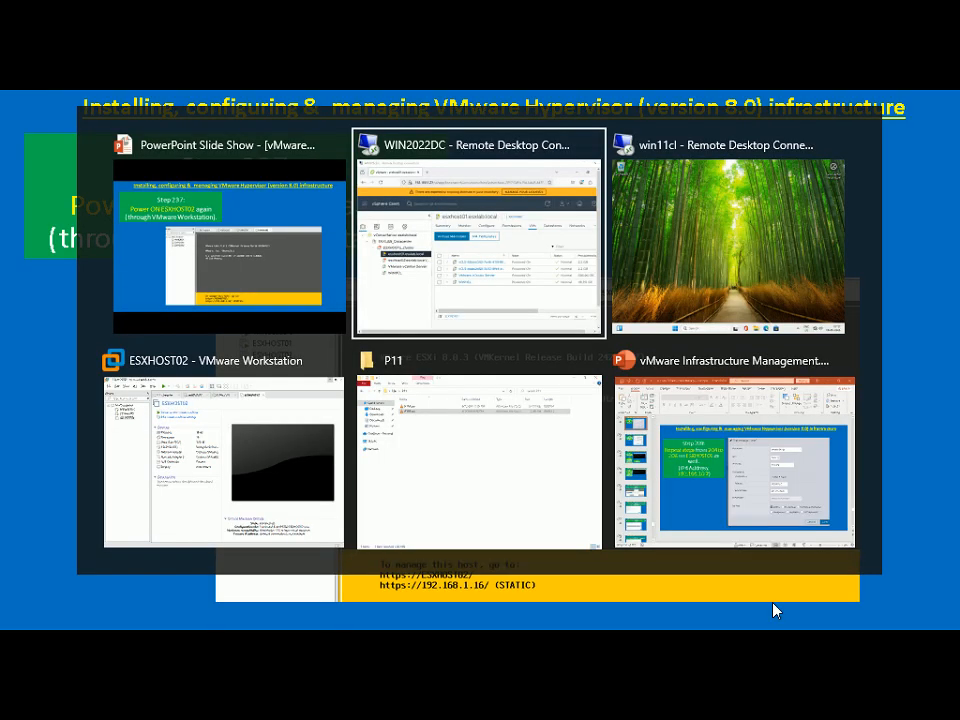
Power on the ESXHOST02 virtual machine in VMware Workstation and wait while ESXi boots
key("alt+Tab")
key("alt+Tab")
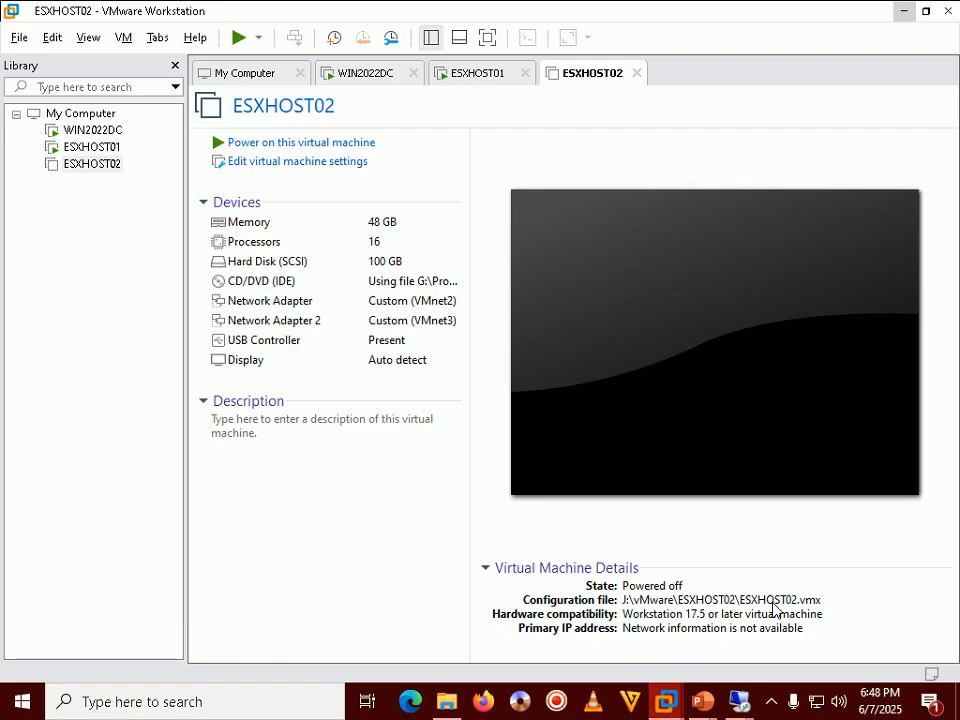
left_click(350, 143)
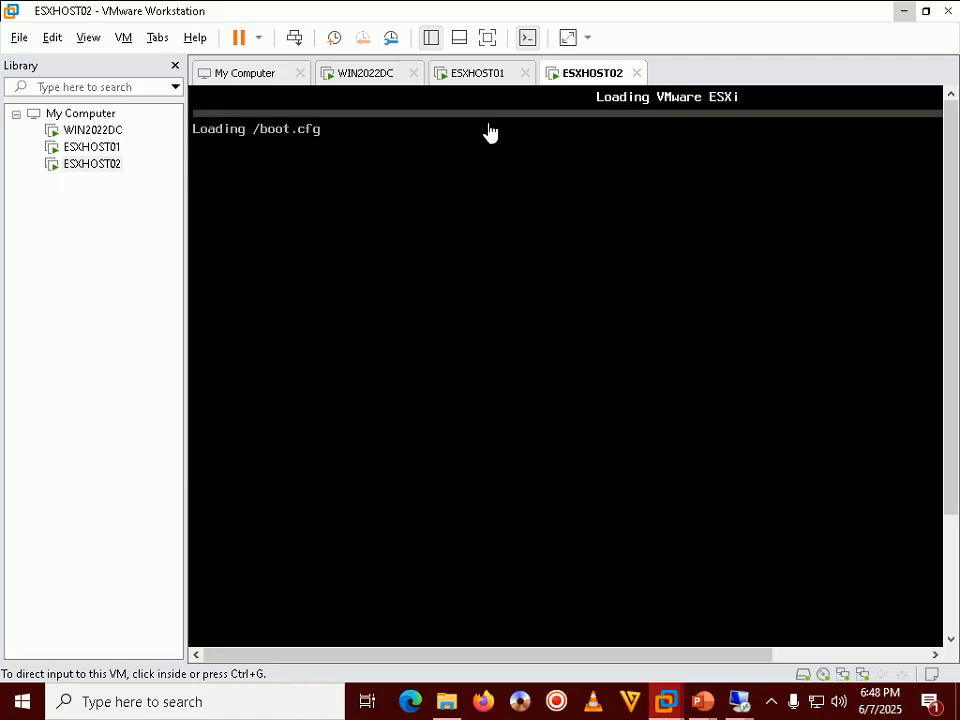
left_click(773, 703)
left_click(775, 705)
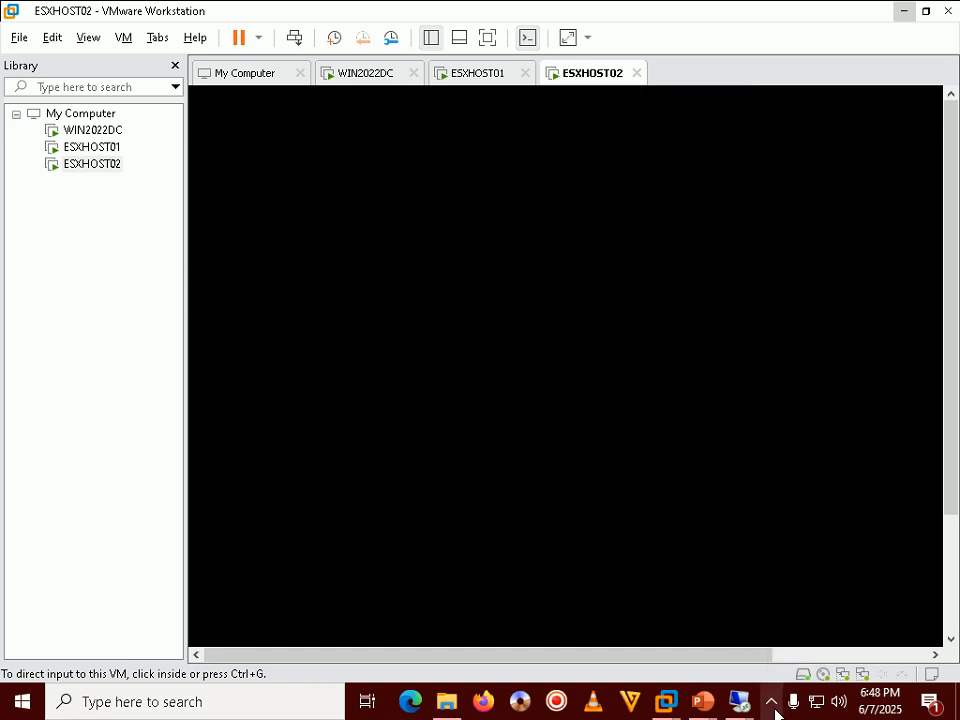
left_click(775, 705)
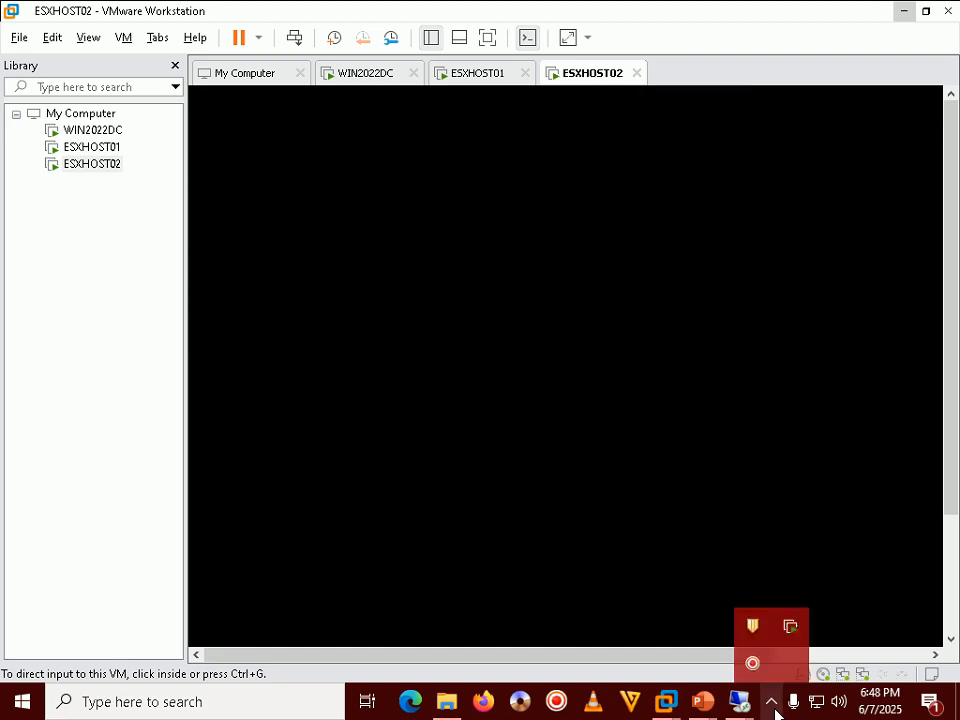
left_click(775, 705)
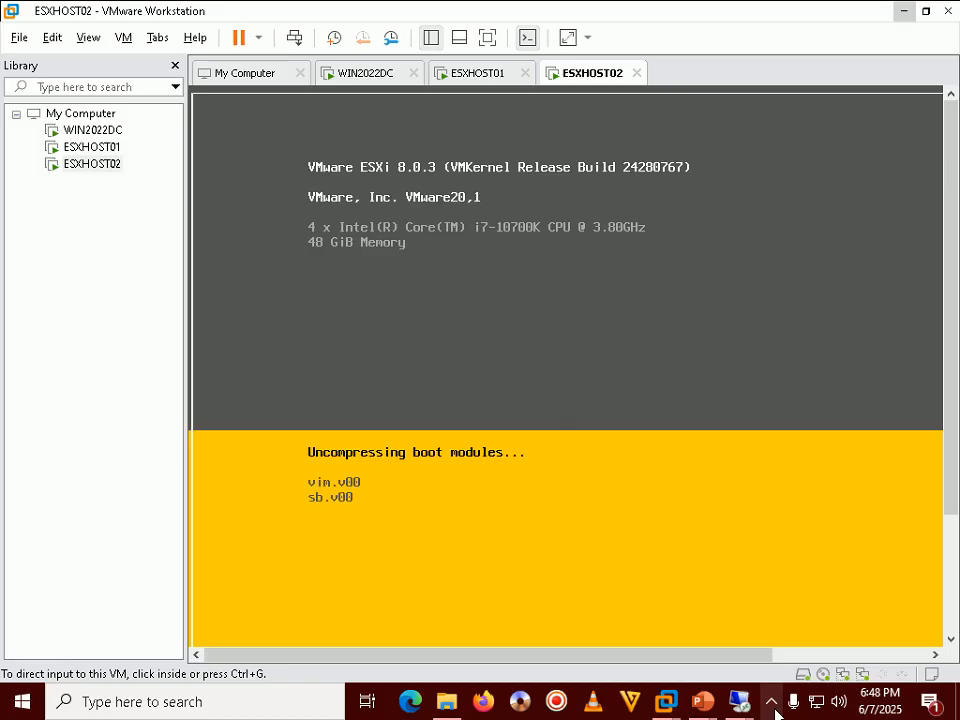
left_click(773, 705)
left_click(773, 705)
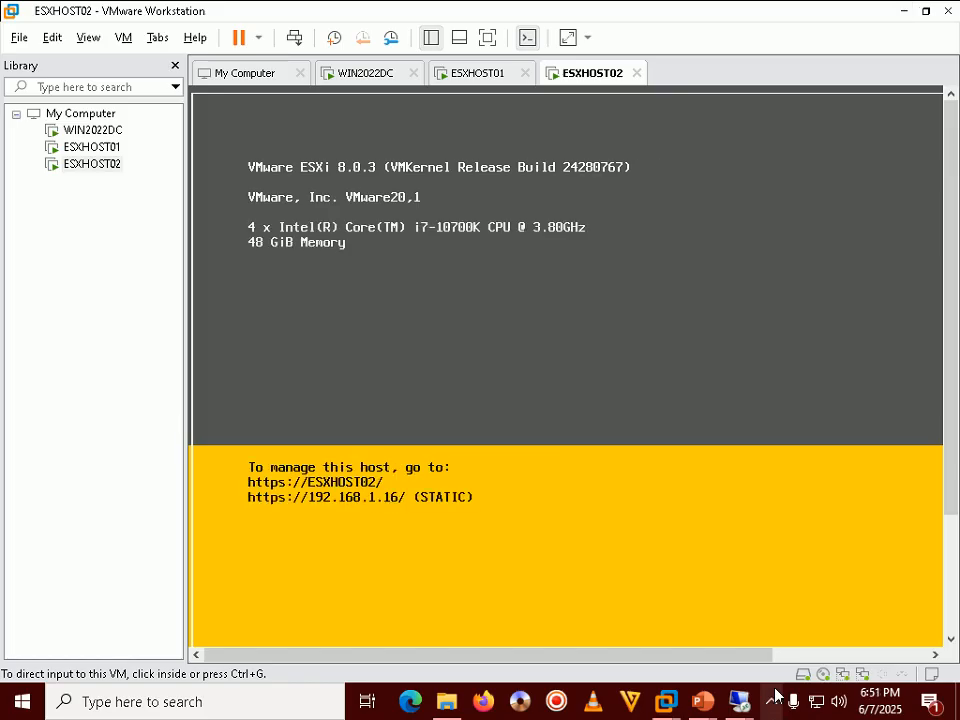
left_click(773, 701)
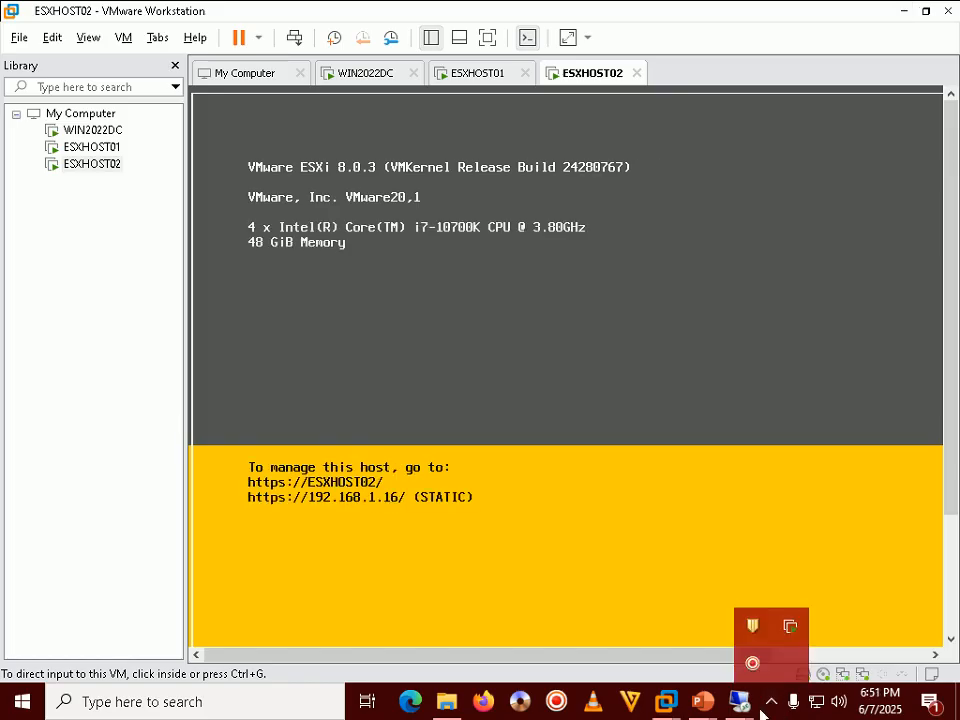
left_click(638, 541)
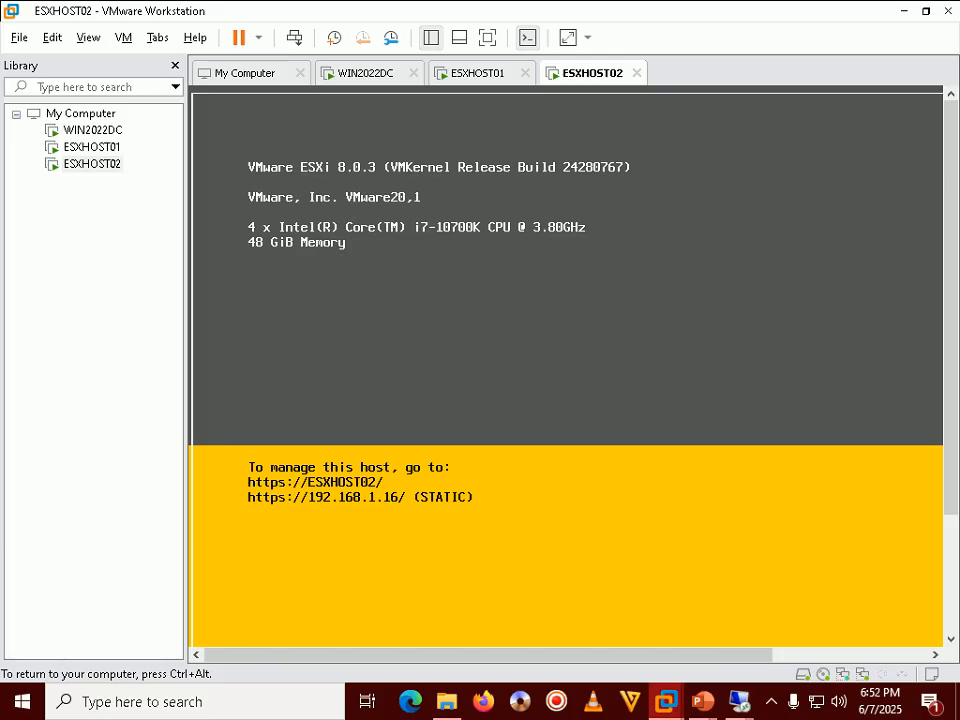
key("ctrl+alt")
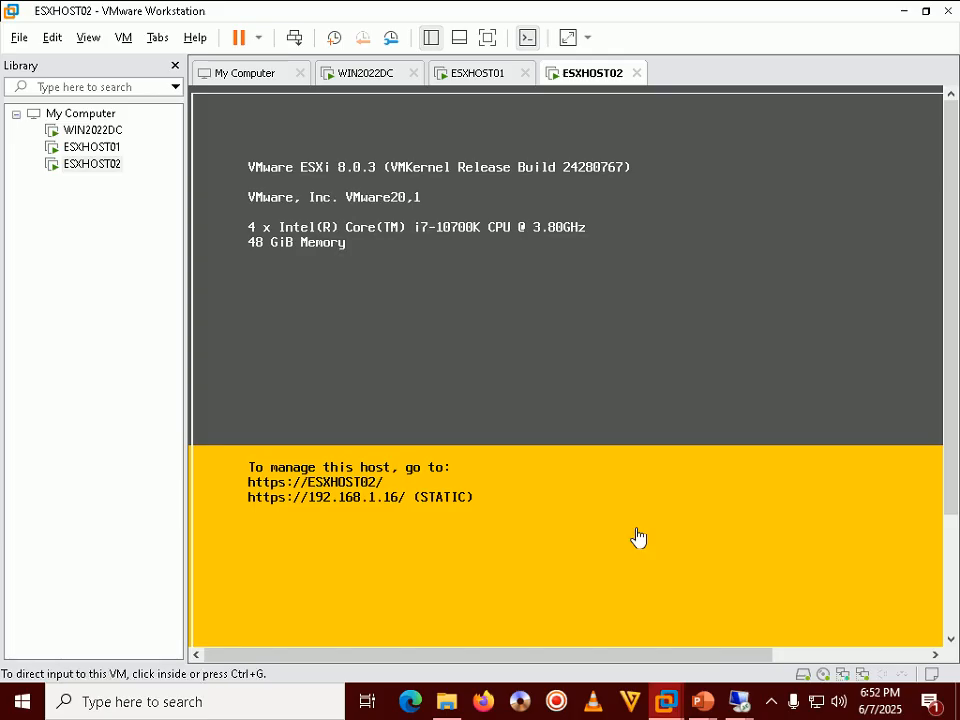
mouse_move(705, 700)
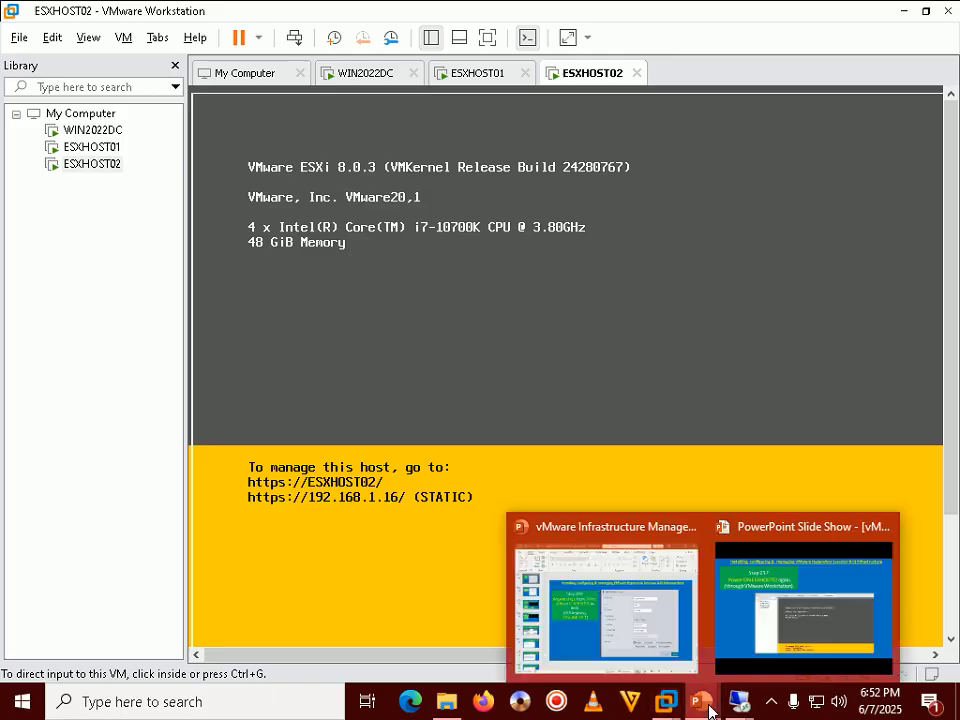
left_click(760, 636)
Advance the slide show to Step 238 (vMotion WIN11CL back to ESXHOST02), then switch windows
key("Right")
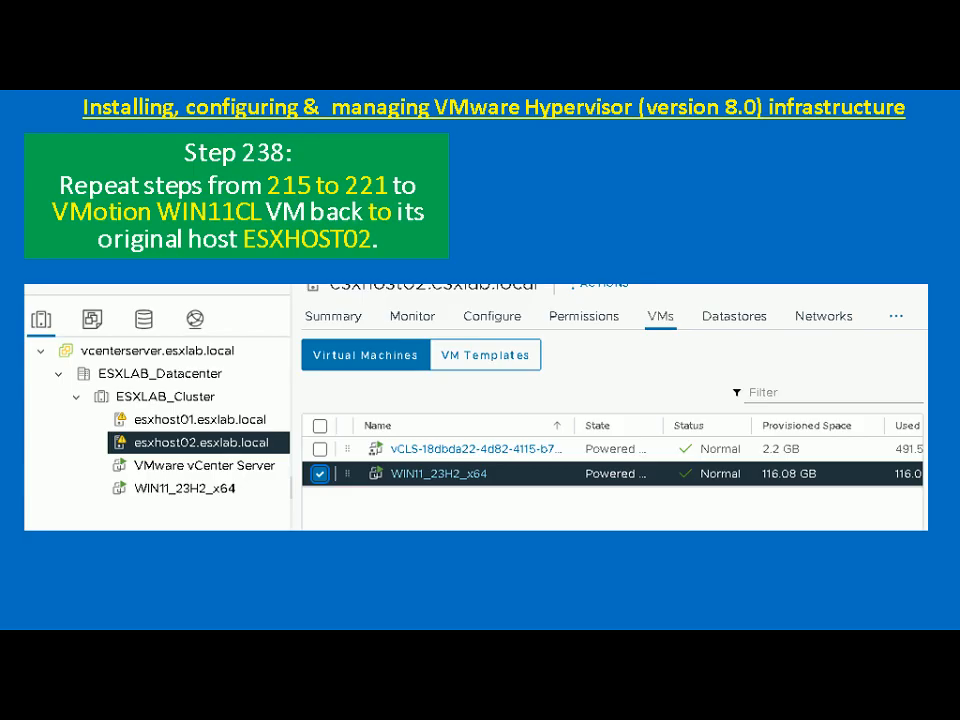
key("alt+Tab")
key("alt+Tab")
key("alt+Tab")
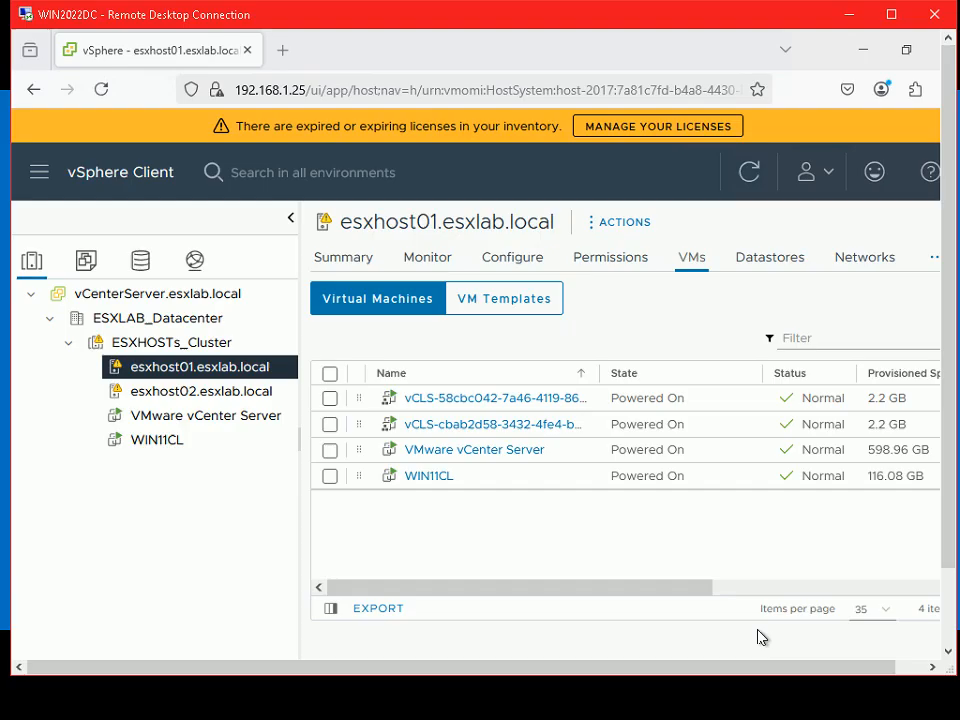
In the maximized WIN2022DC session, start migrating WIN11CL from esxhost02's VM list
double_click(712, 18)
left_click(152, 370)
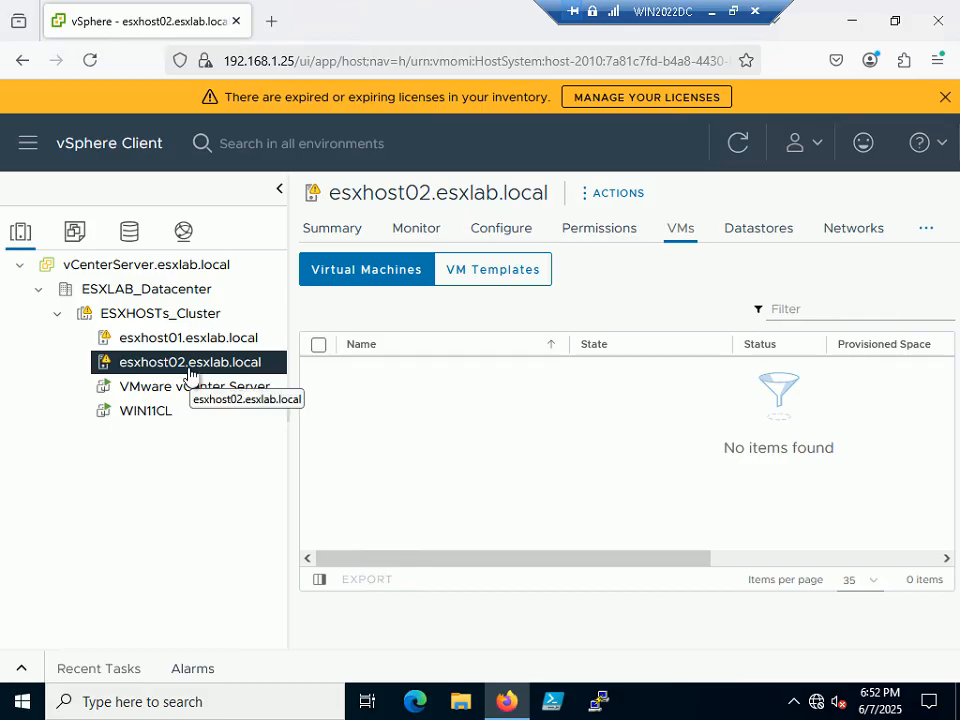
left_click(148, 420)
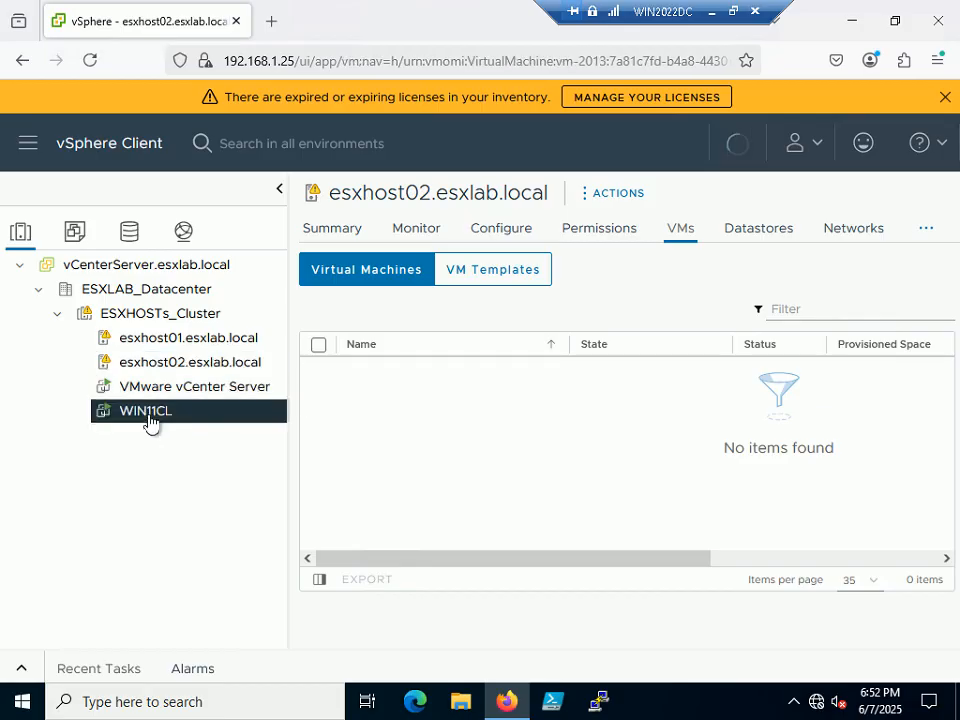
right_click(148, 420)
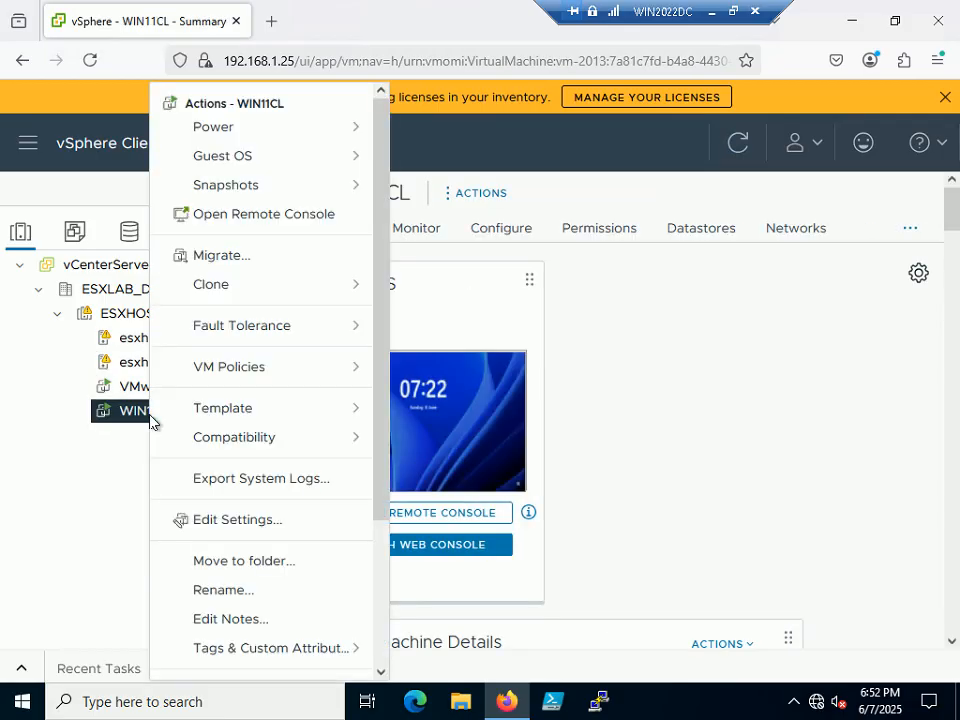
left_click(301, 267)
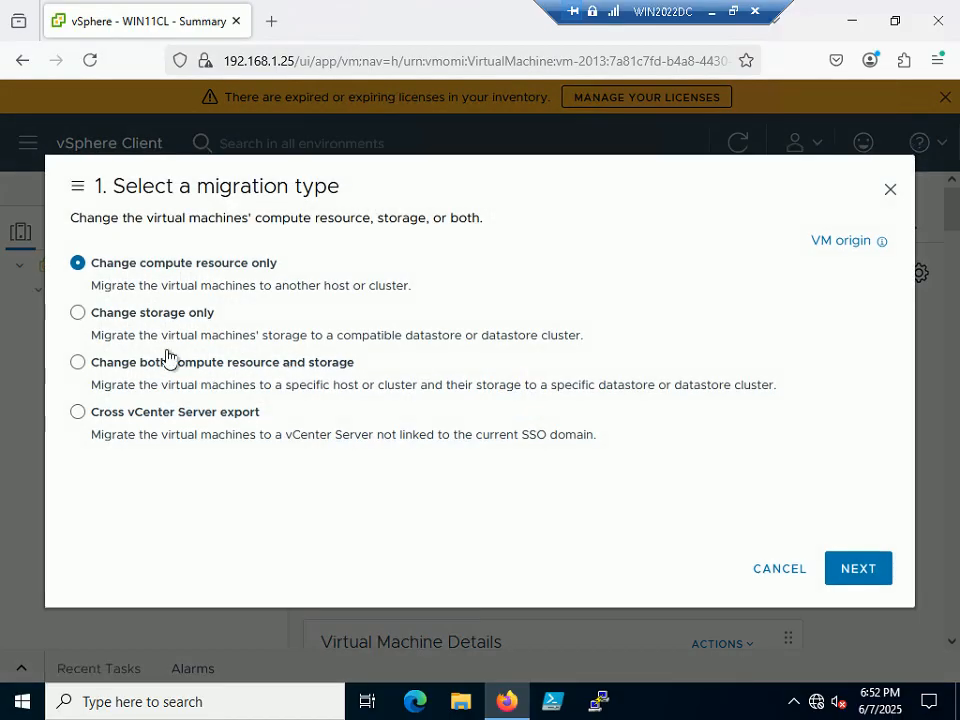
Target esxhost02.esxlab.local (compute only), keep VM Network and high vMotion priority, reaching Ready to complete
left_click(830, 566)
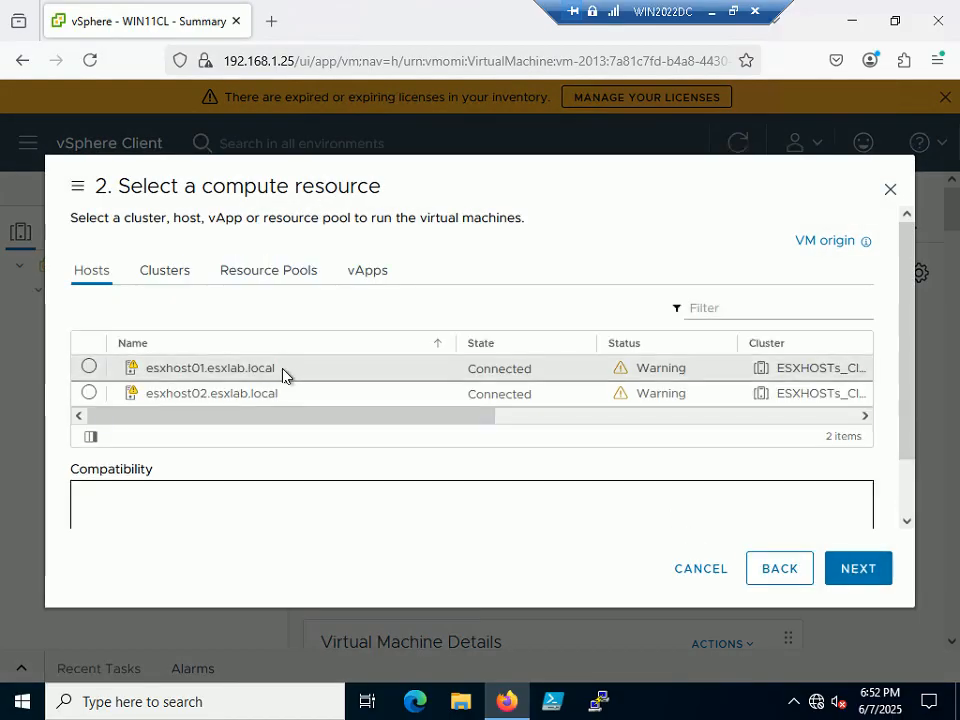
left_click(88, 394)
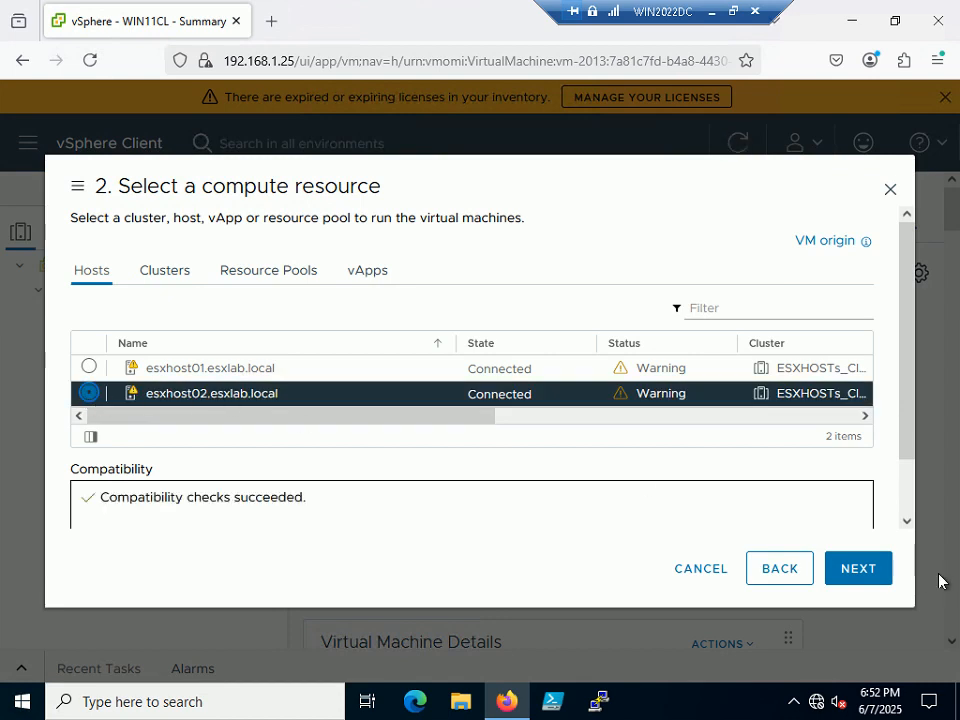
left_click(858, 569)
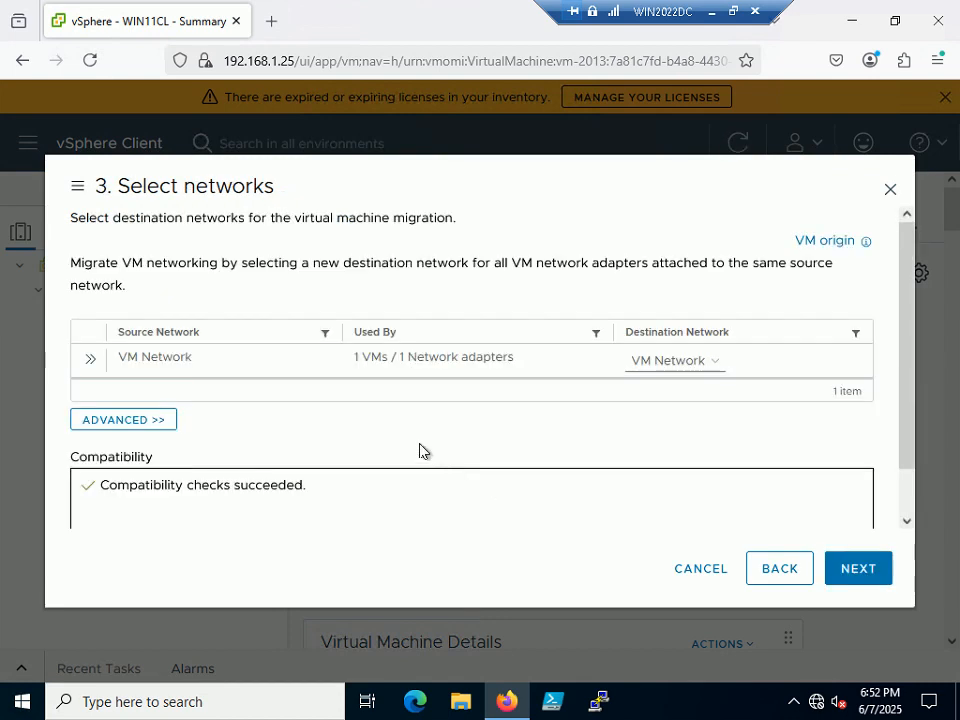
left_click(851, 568)
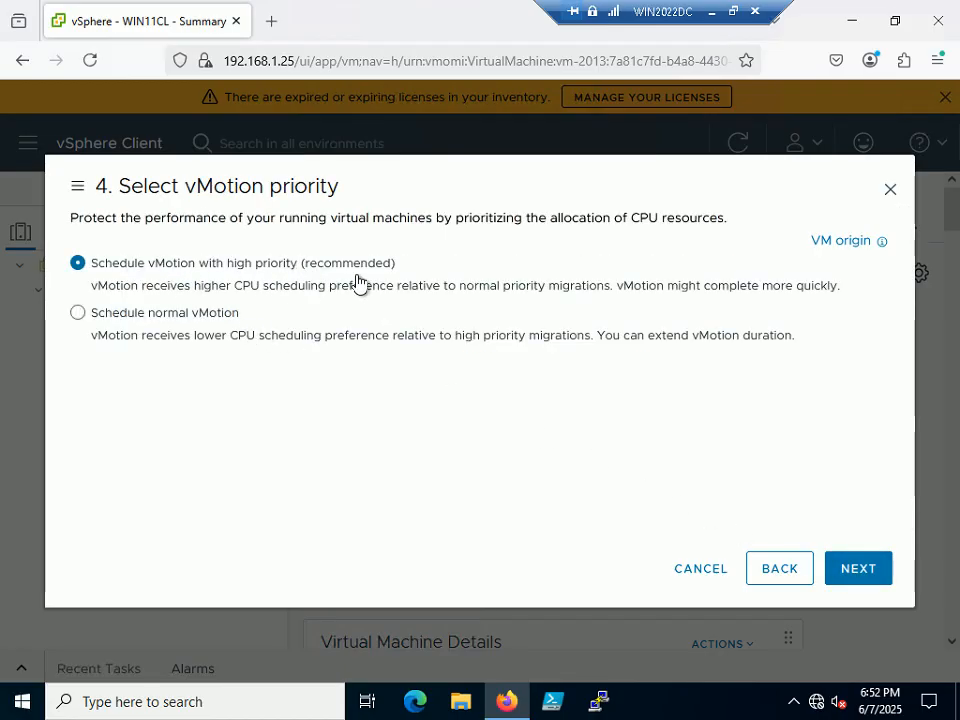
left_click(862, 571)
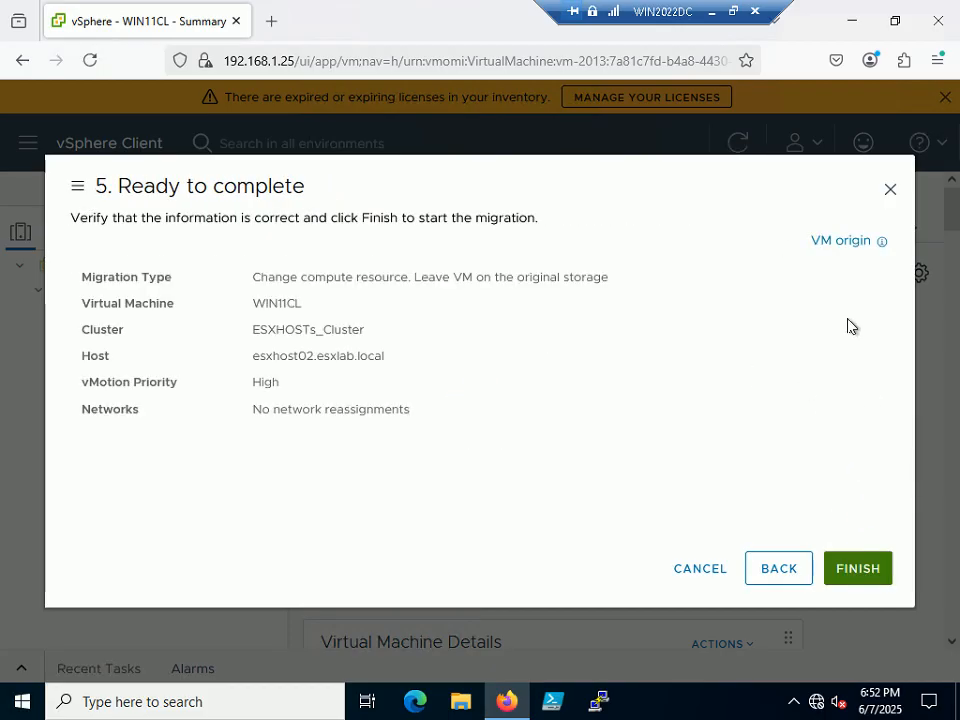
left_click(733, 11)
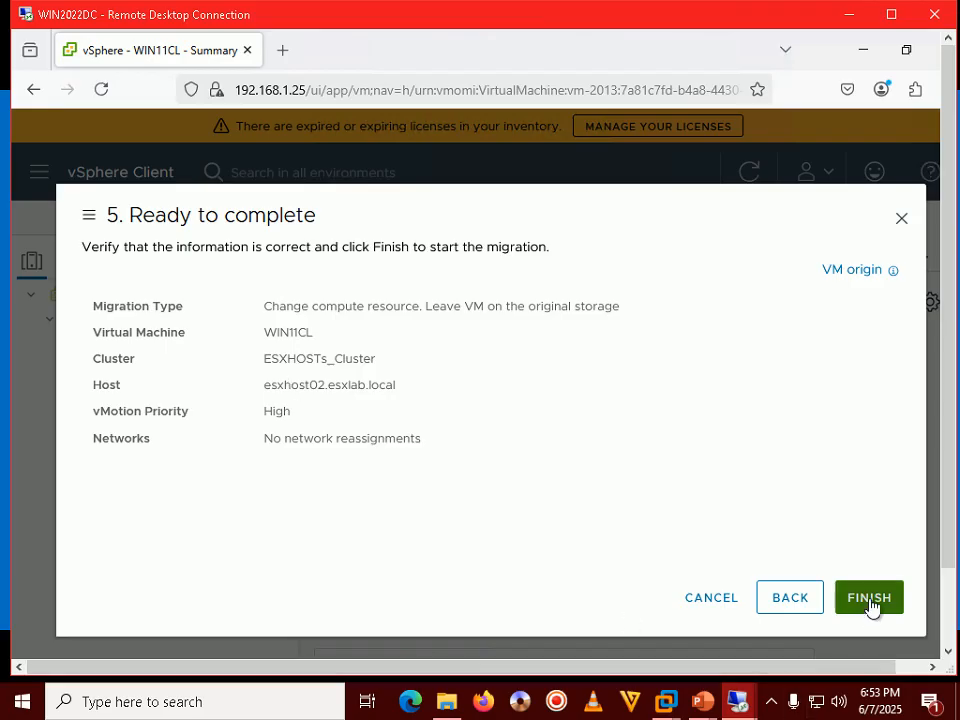
Open a command prompt in the win11cl remote session
mouse_move(738, 701)
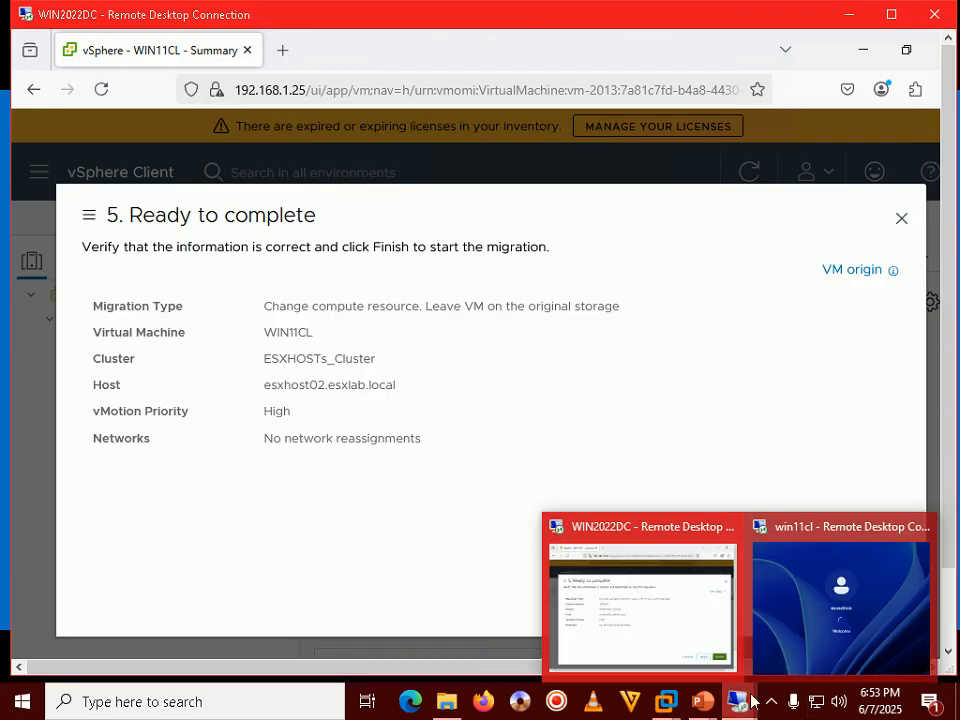
left_click(853, 600)
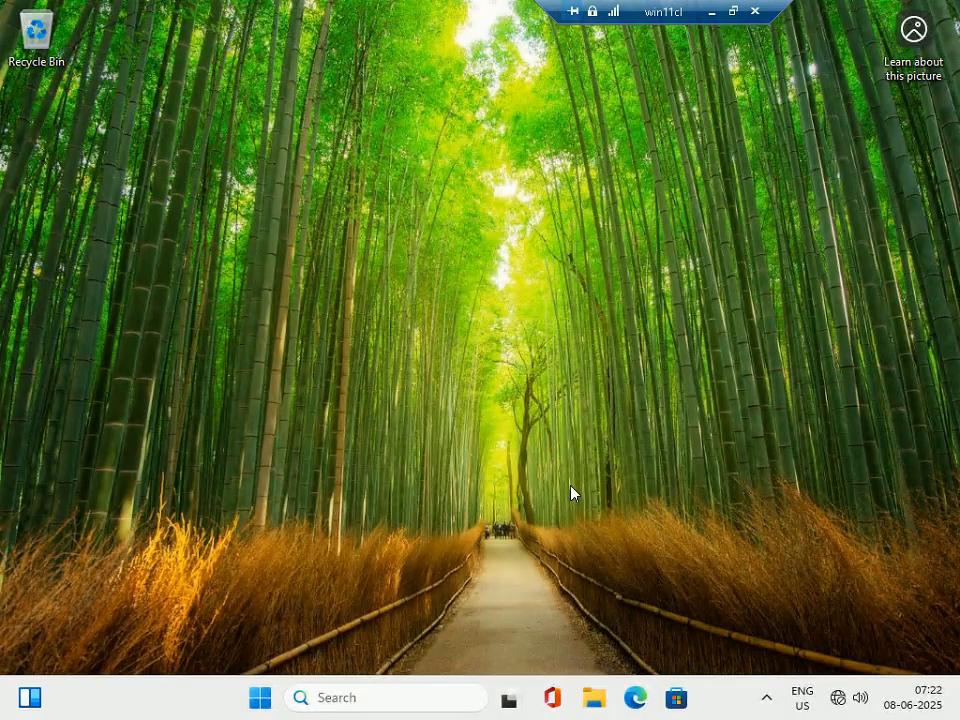
key("super+r")
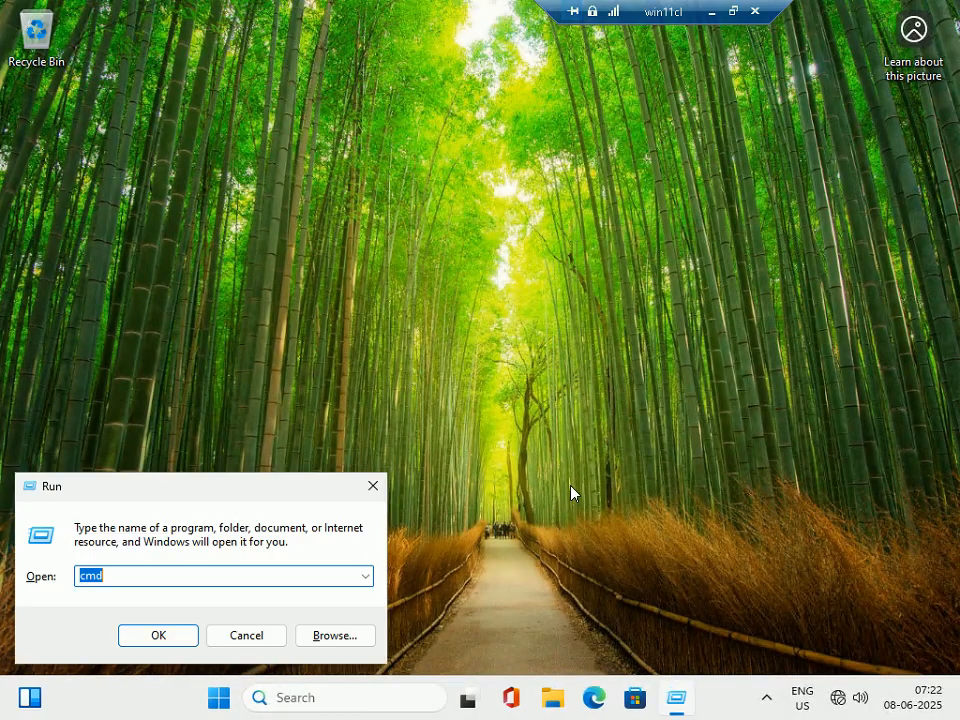
key("Return")
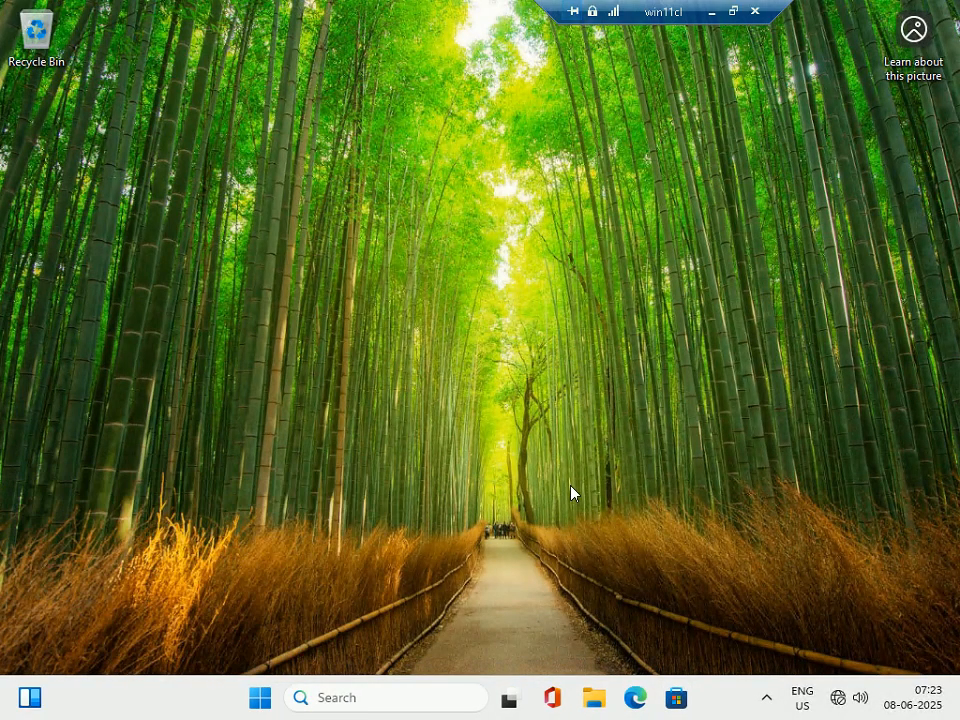
Run 'ping 192.168.1.100 -t' continuously, then bring the WIN2022DC migration session back
type("pi")
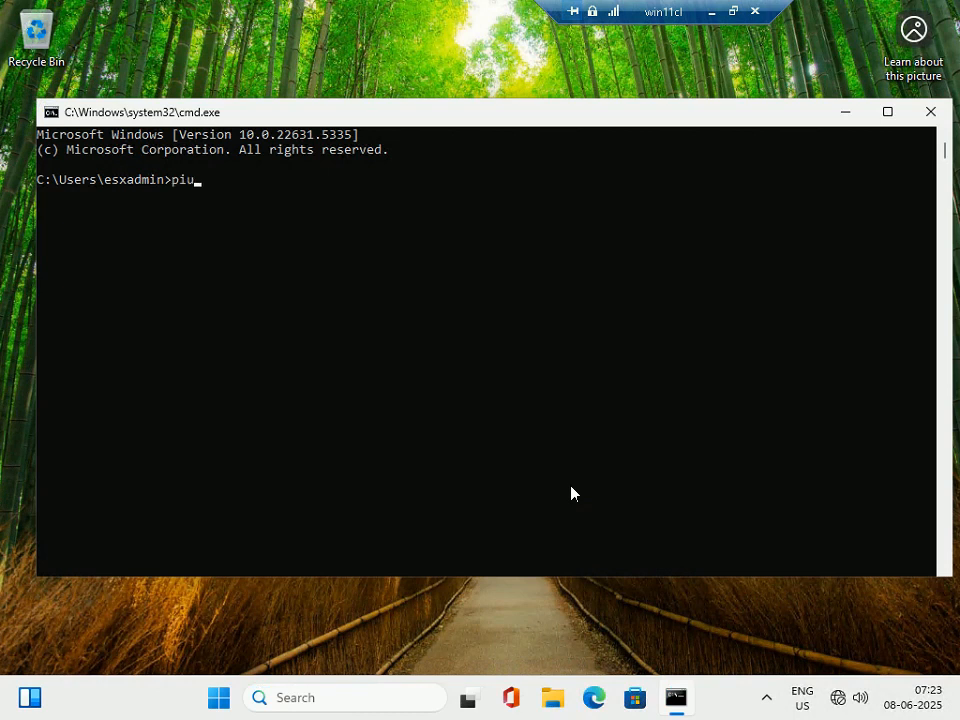
type("ng")
type(" 1")
type("9")
key("BackSpace")
type("92.168.1.100")
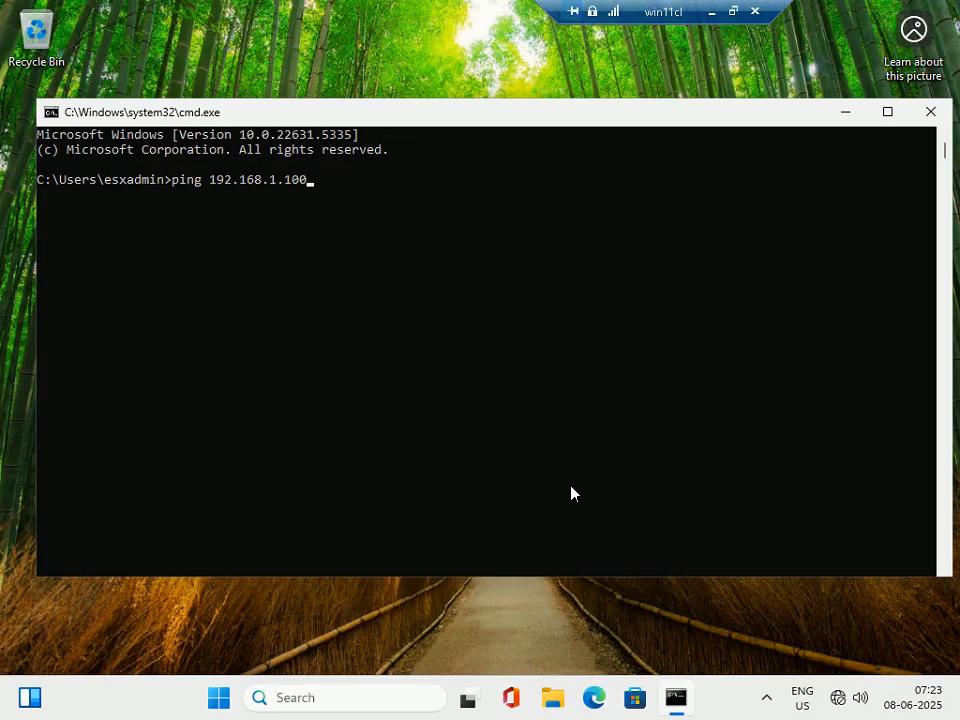
type(" -t")
key("Return")
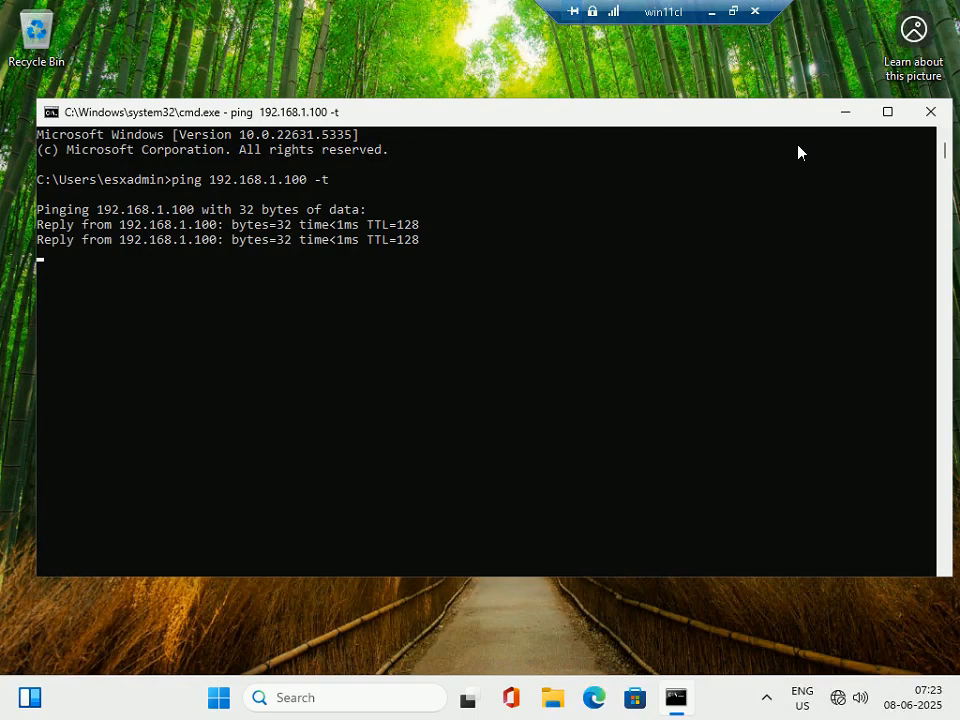
left_click(733, 11)
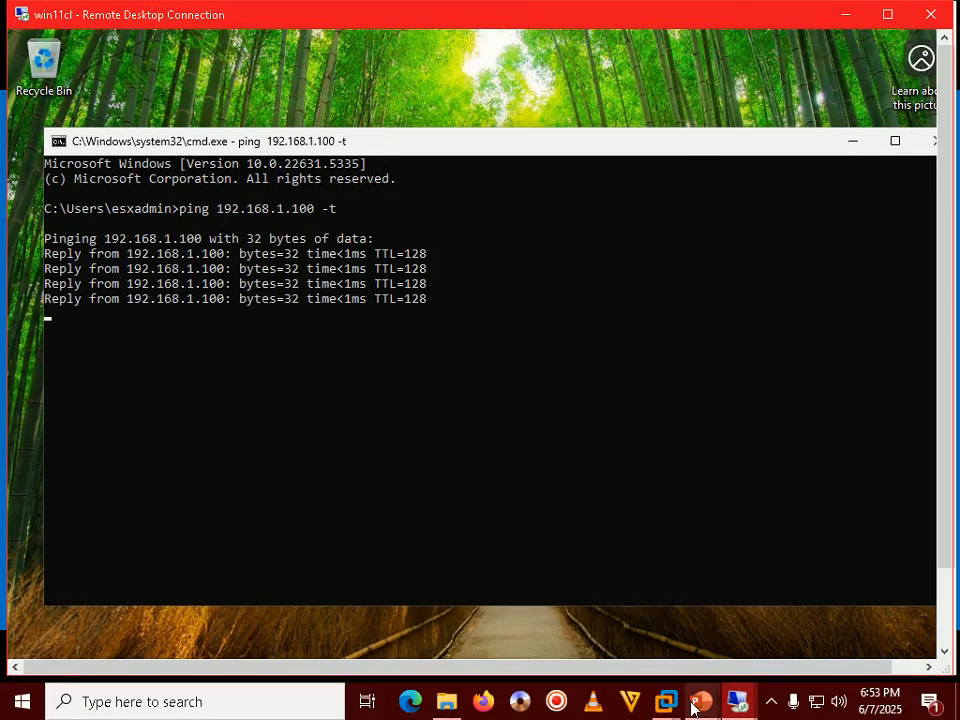
mouse_move(694, 705)
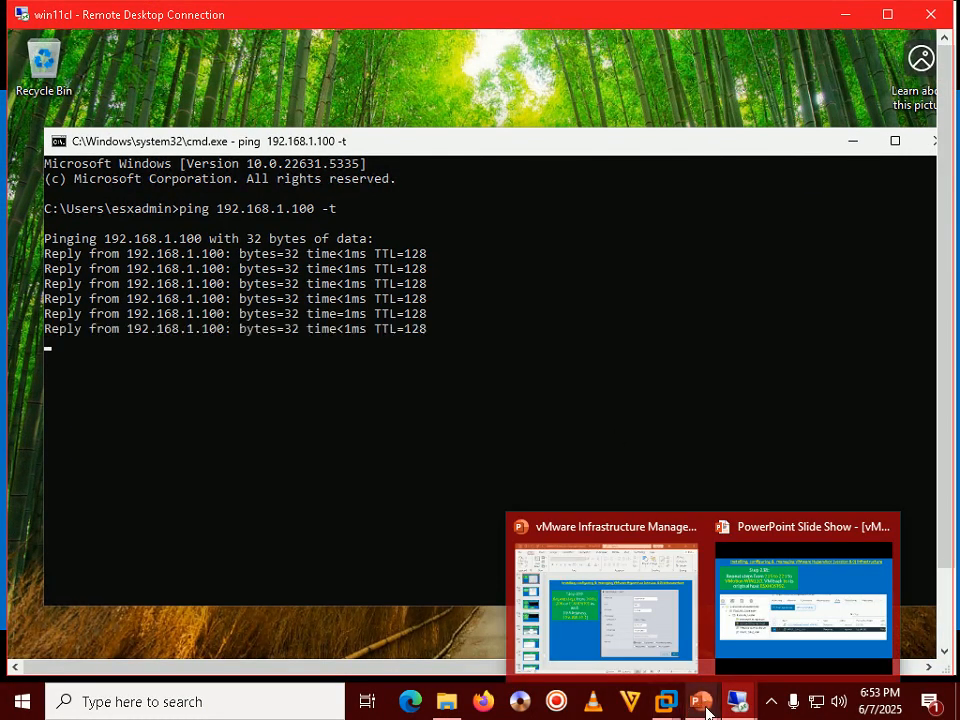
mouse_move(737, 700)
left_click(699, 626)
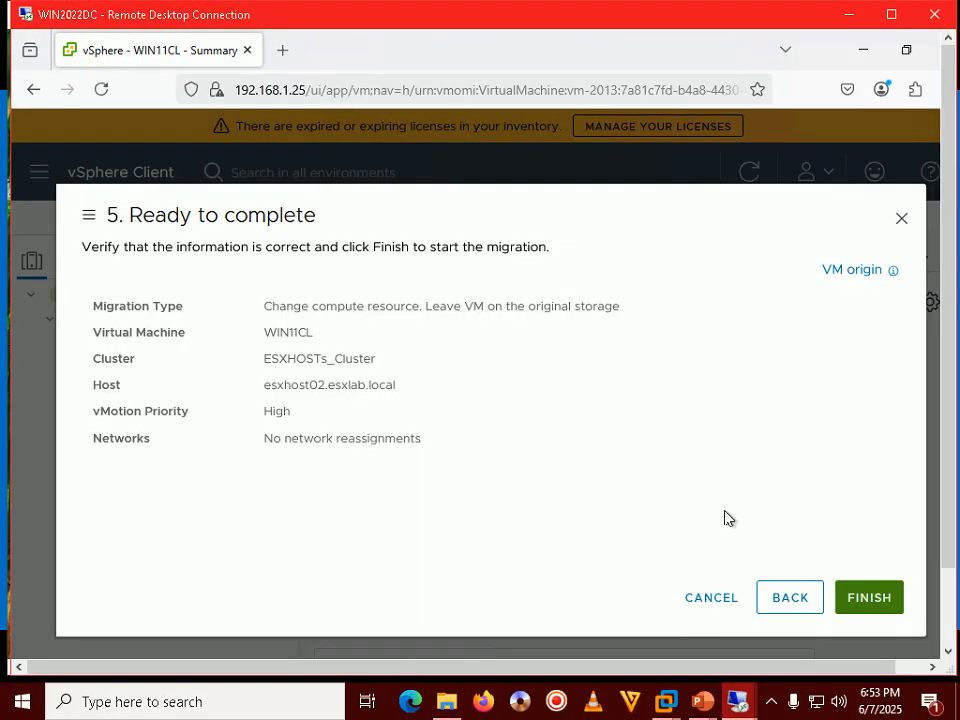
Finish the WIN11CL migration to esxhost02 and pause the win11cl ping output to check replies
left_click(869, 598)
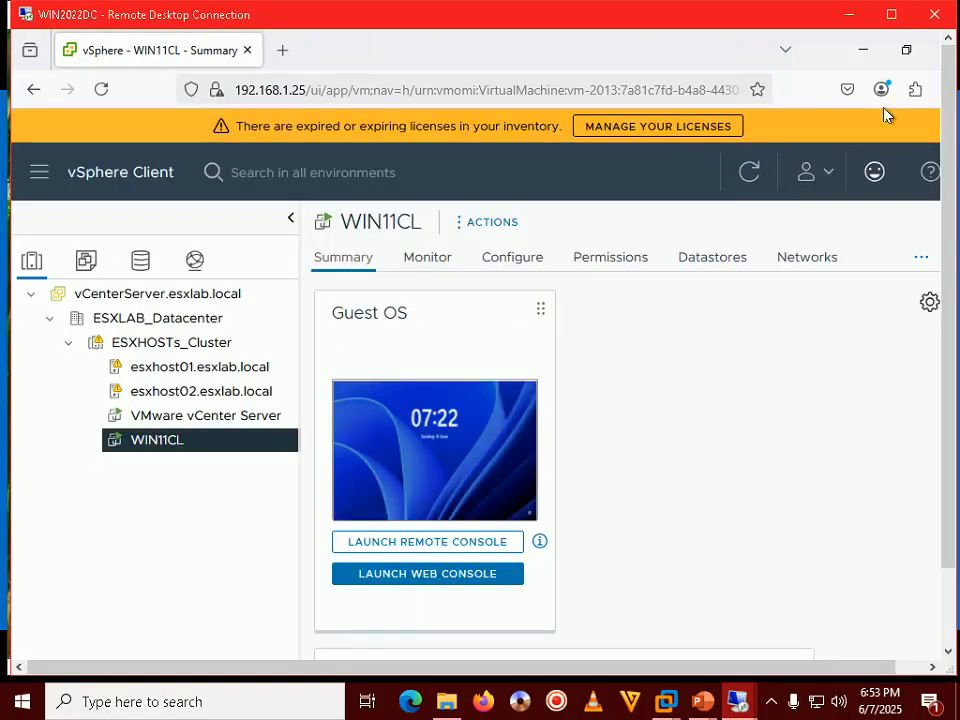
left_click(847, 15)
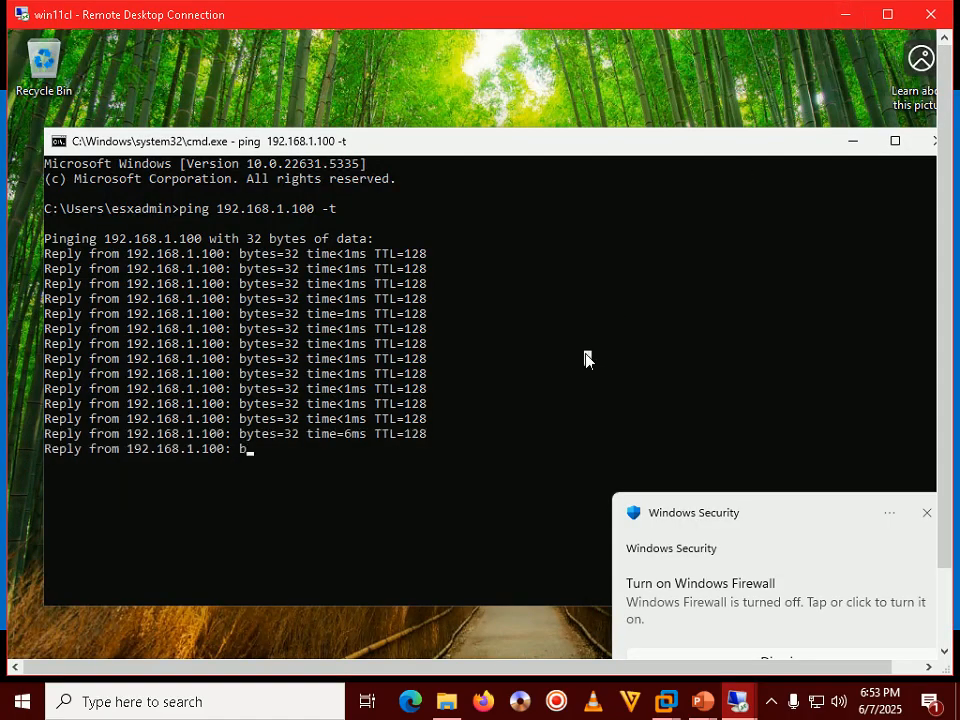
left_click(587, 357)
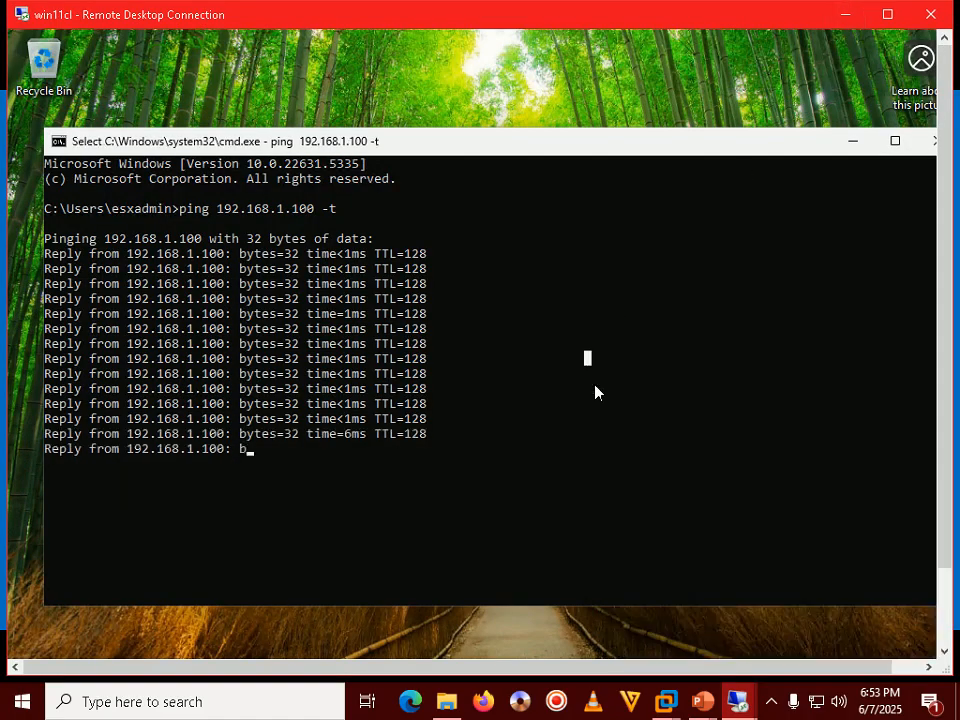
left_click(467, 433)
left_click(416, 462)
Resume the scrolling ping output in win11cl while the vMotion completes
left_click(770, 702)
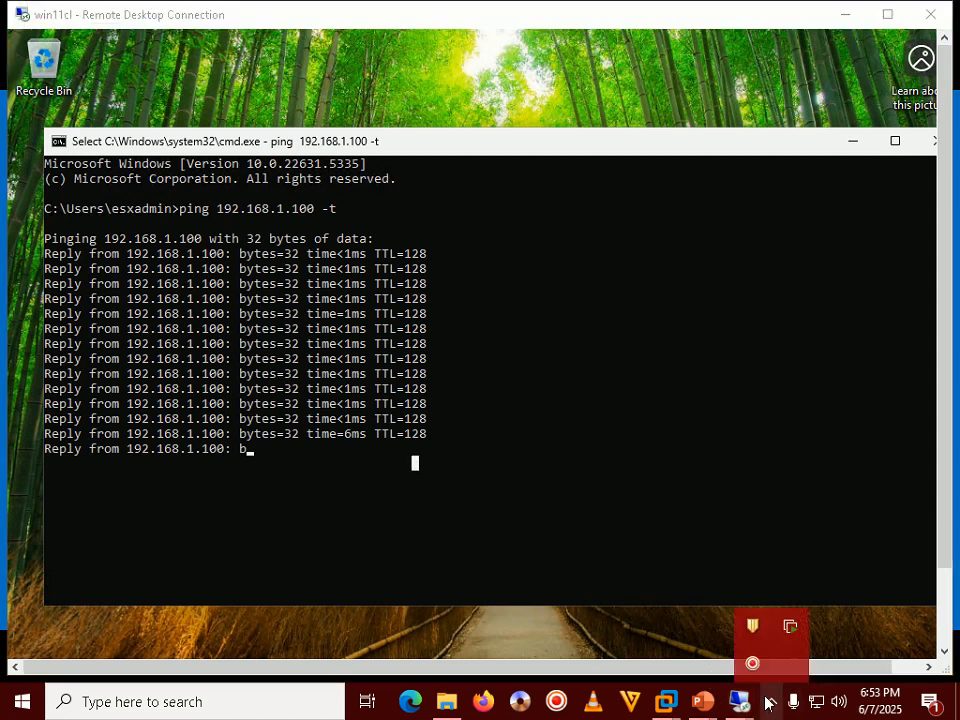
left_click(768, 704)
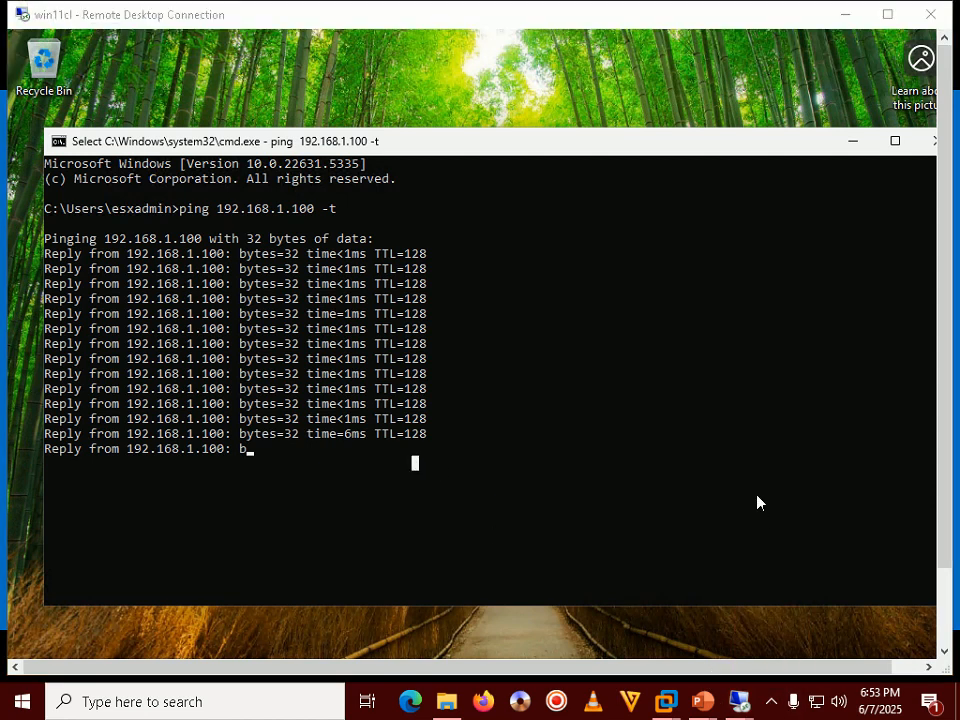
left_click(754, 465)
right_click(755, 467)
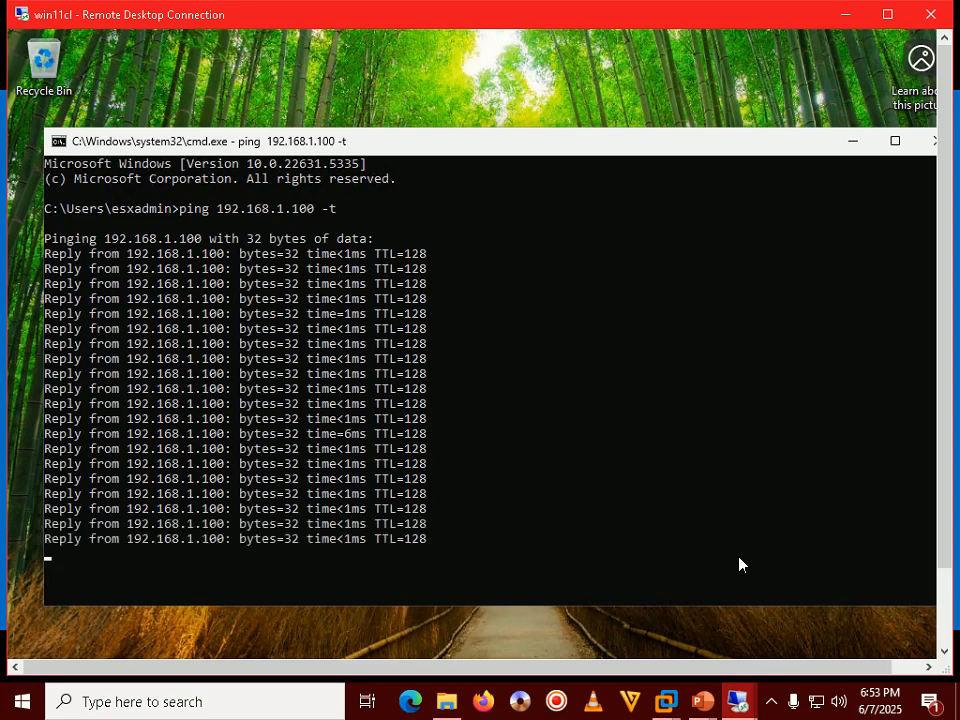
left_click(666, 703)
Verify WIN11CL appears in esxhost02.esxlab.local's VM list, then return to the Step 238 slide
left_click(635, 600)
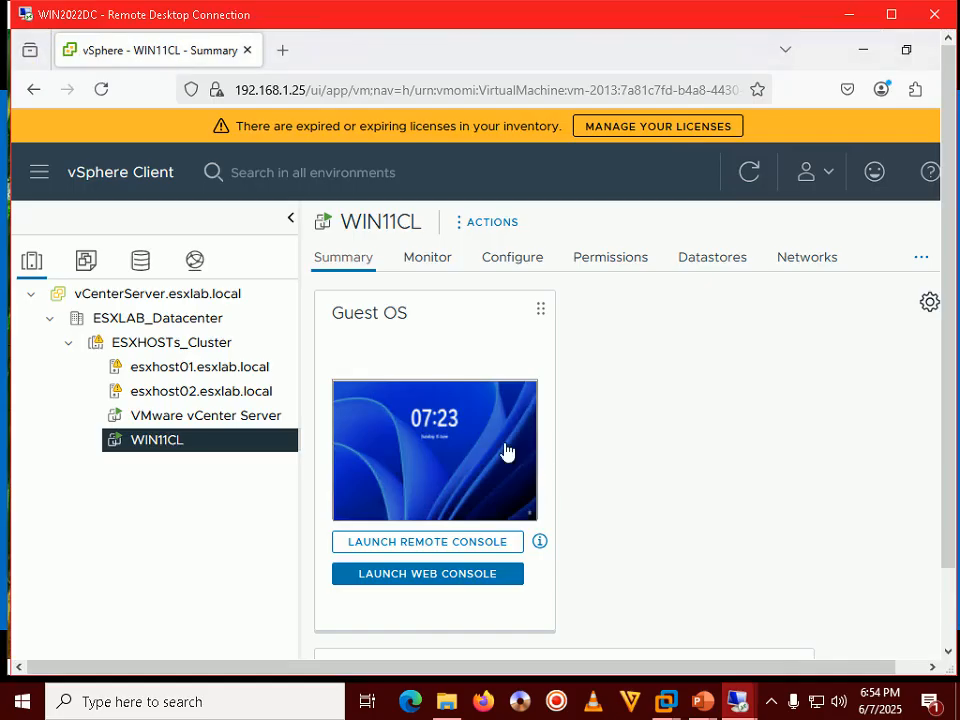
double_click(566, 22)
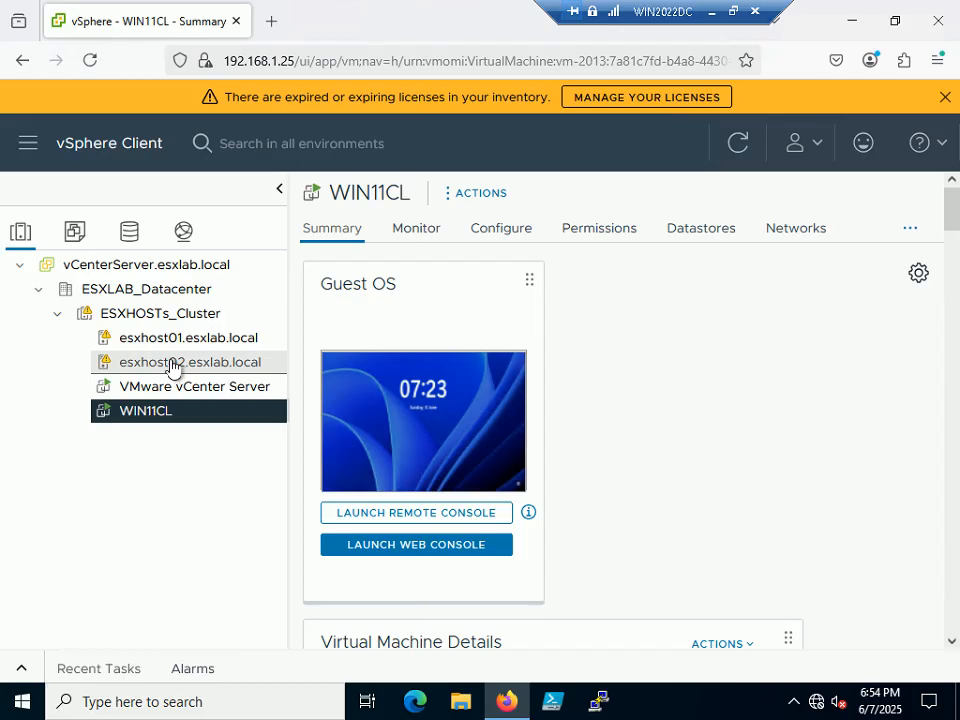
left_click(172, 366)
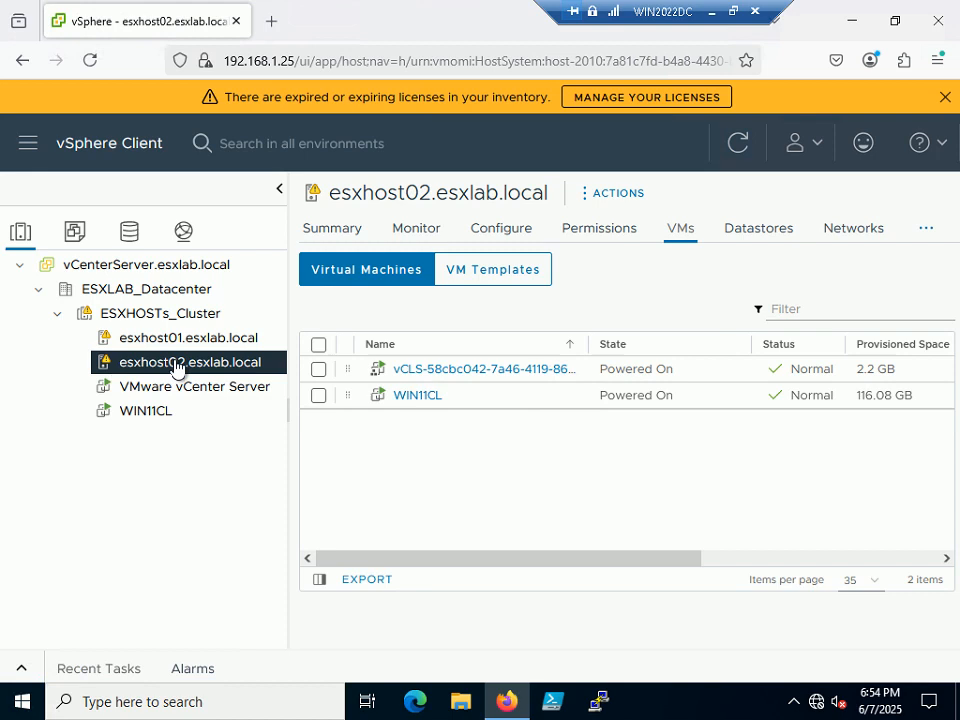
left_click_drag(672, 6, 589, 13)
left_click(651, 11)
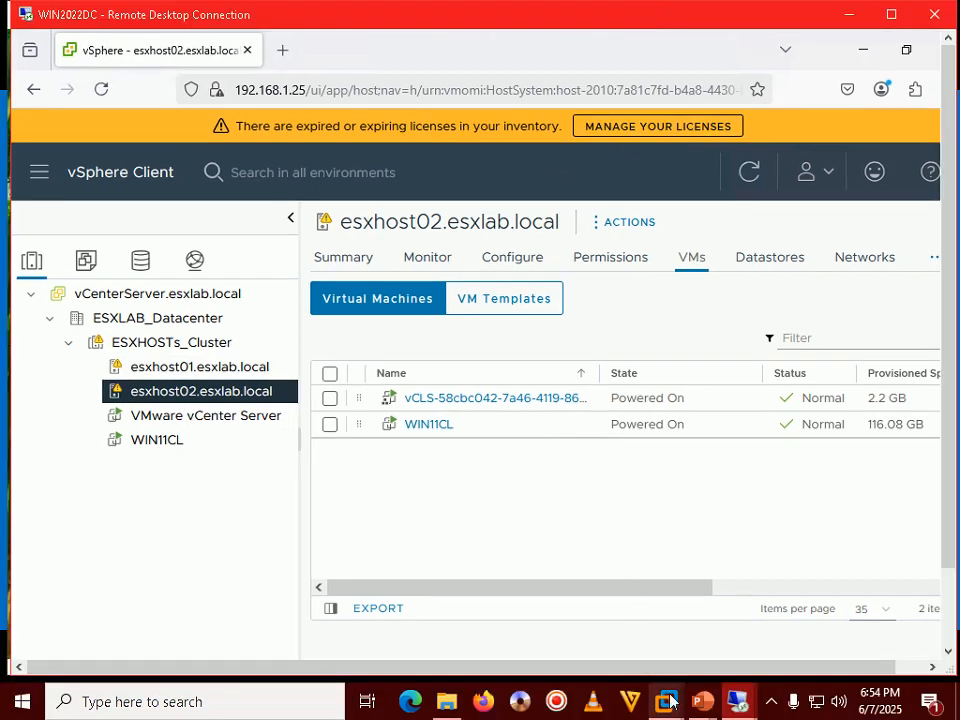
left_click(700, 701)
left_click(793, 570)
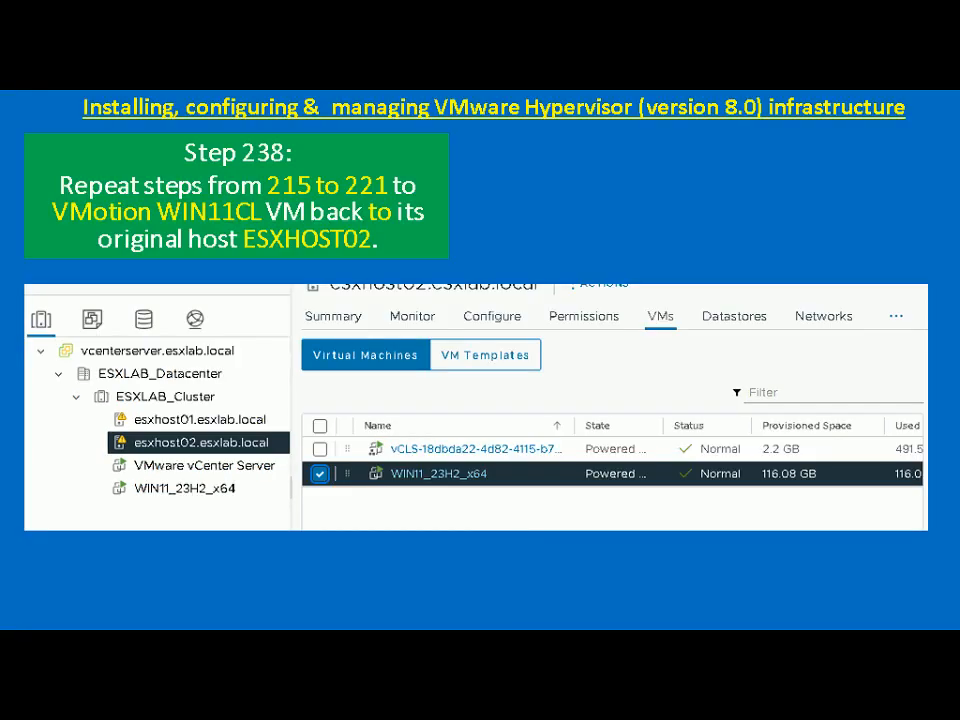